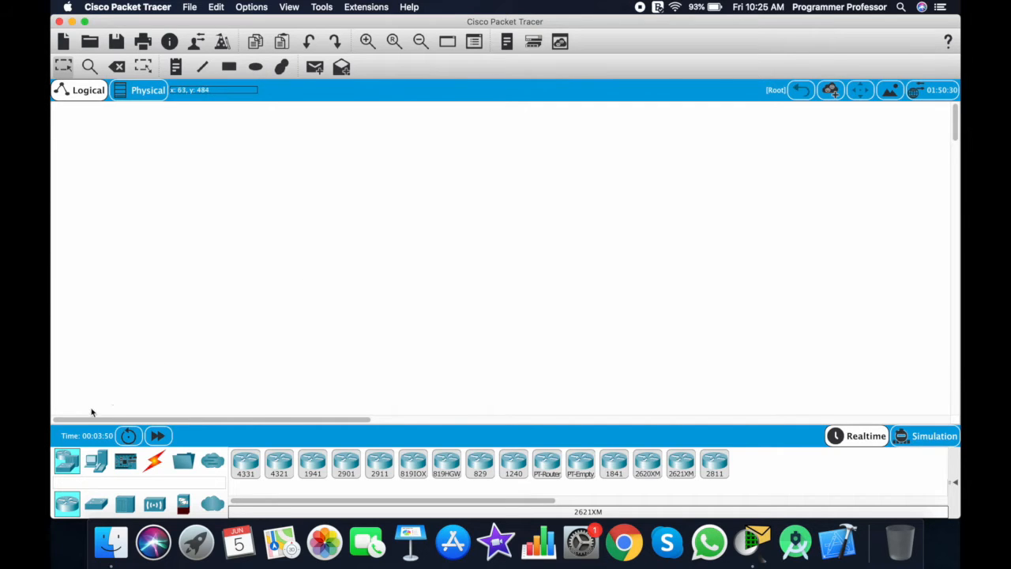
- Place three PT-Router devices in a triangle, with one router at the apex above the other two
{"action": "left_click", "coordinate": [548, 464]}
{"action": "left_click", "coordinate": [387, 193]}
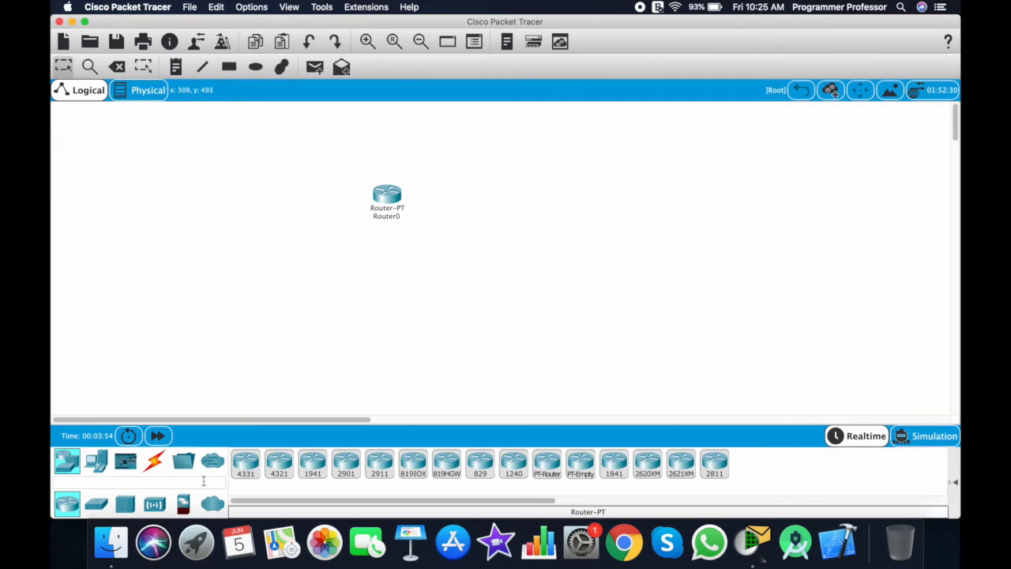
{"action": "left_click", "coordinate": [548, 463]}
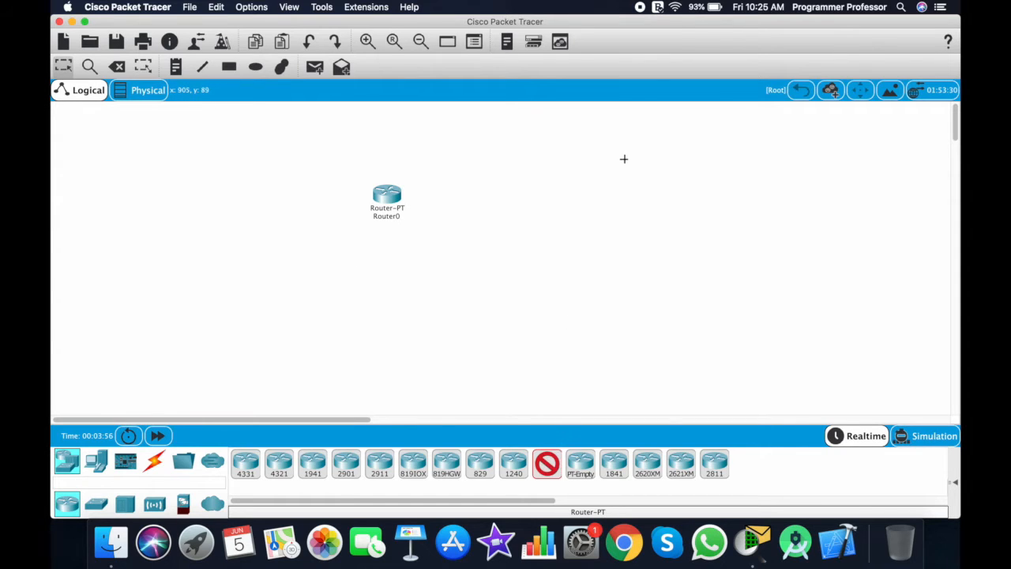
{"action": "left_click", "coordinate": [604, 194]}
{"action": "left_click", "coordinate": [548, 464]}
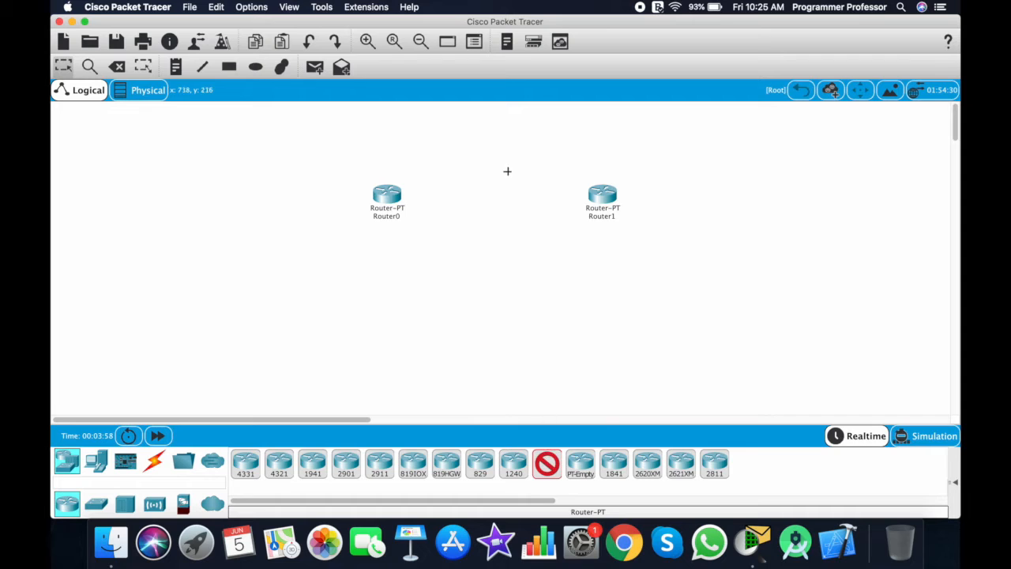
{"action": "left_click", "coordinate": [491, 137]}
{"action": "left_click_drag", "start_coordinate": [488, 143], "coordinate": [499, 133]}
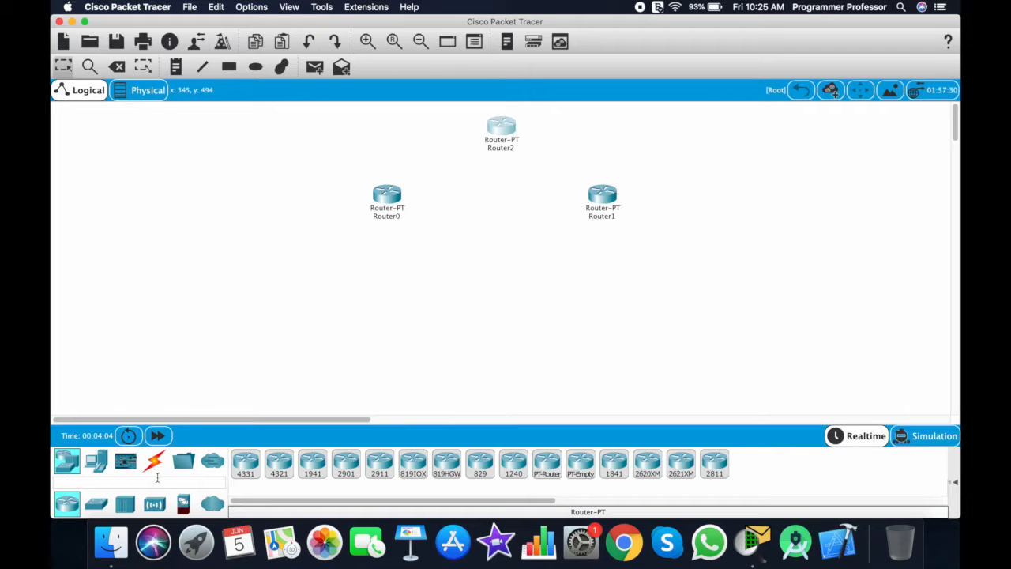
- Place two PT-Switch devices, one below each of the two lower routers
{"action": "left_click", "coordinate": [95, 503]}
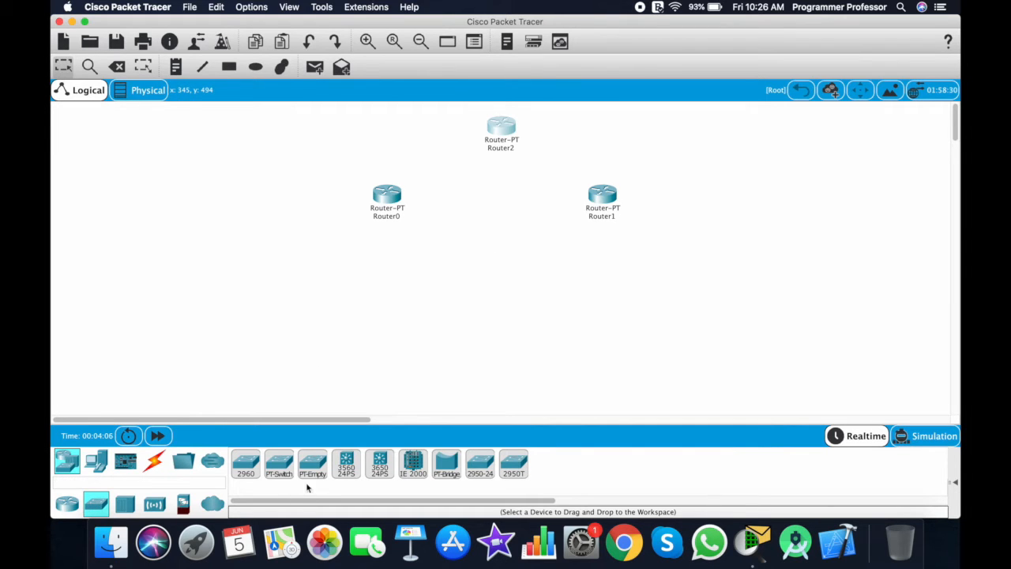
{"action": "left_click", "coordinate": [282, 470]}
{"action": "left_click", "coordinate": [373, 281]}
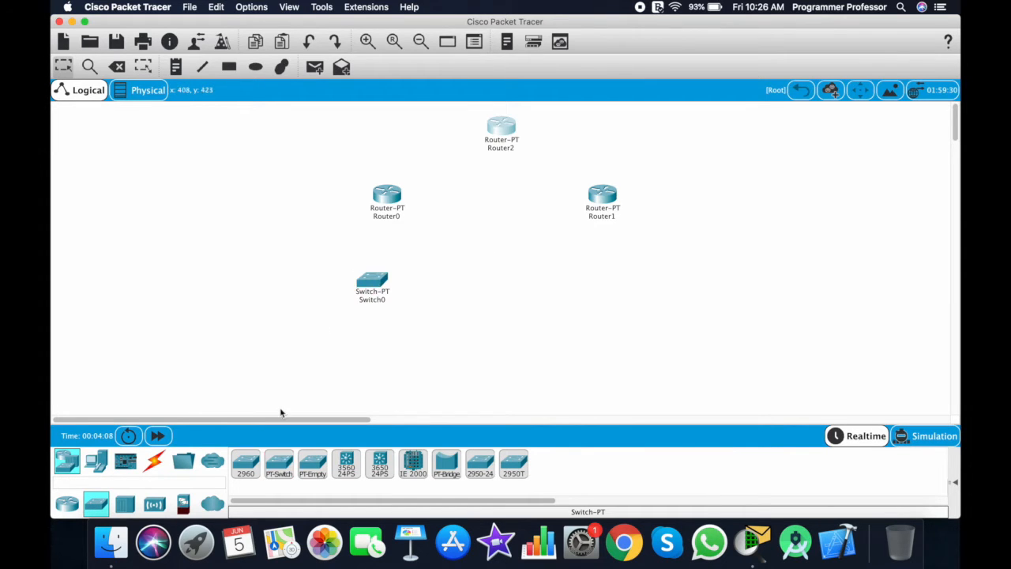
{"action": "left_click", "coordinate": [282, 470]}
{"action": "left_click", "coordinate": [610, 281]}
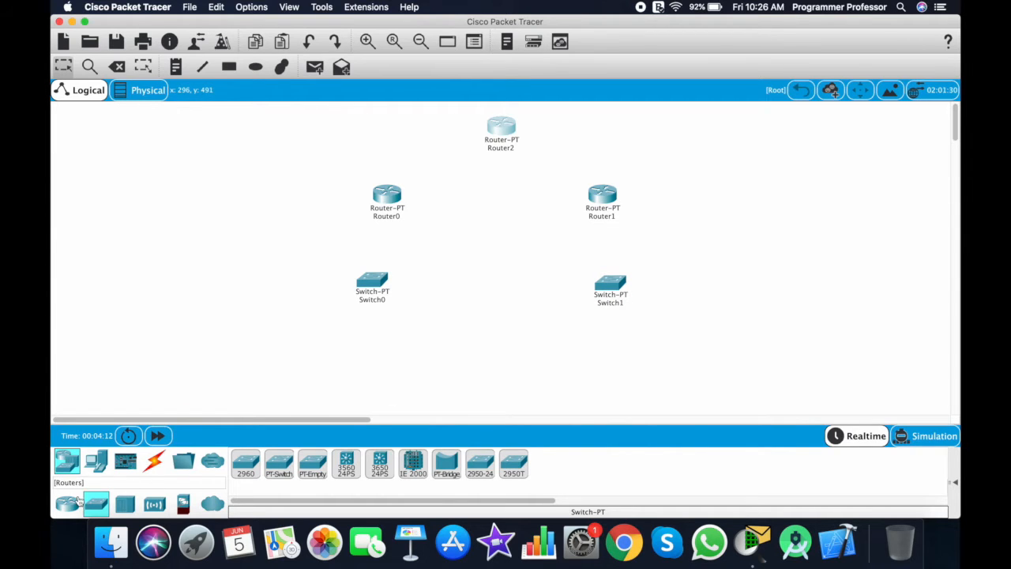
- Add four PCs: two below Switch0, one below Switch1, and one beside Router2
{"action": "left_click", "coordinate": [97, 462]}
{"action": "left_click", "coordinate": [246, 465]}
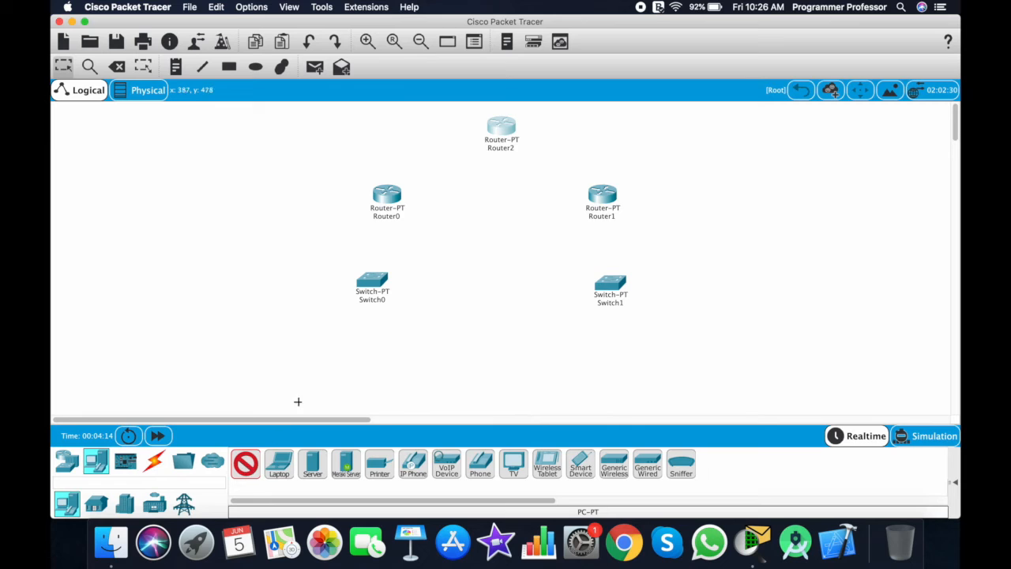
{"action": "left_click", "coordinate": [288, 368]}
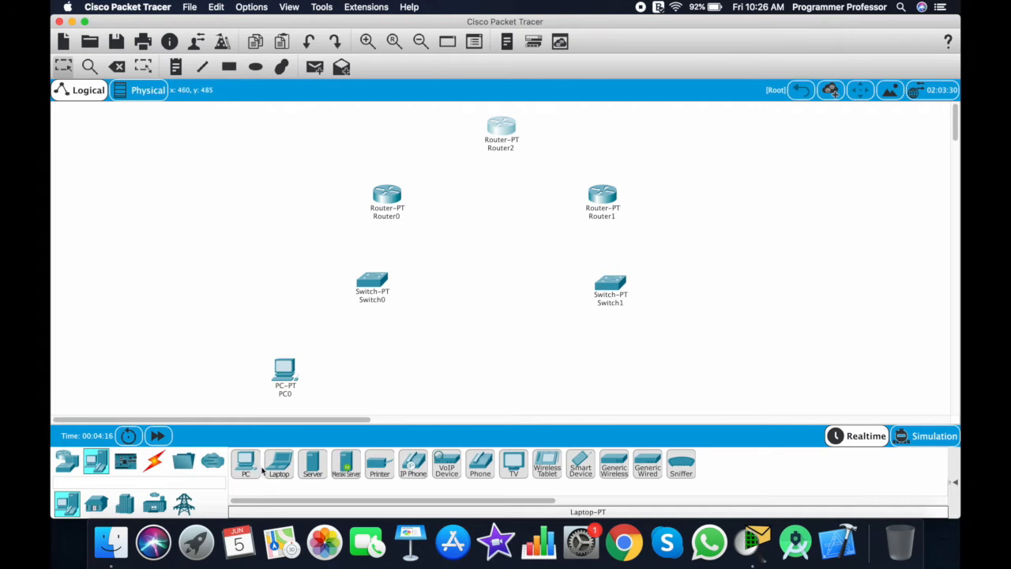
{"action": "left_click", "coordinate": [399, 369]}
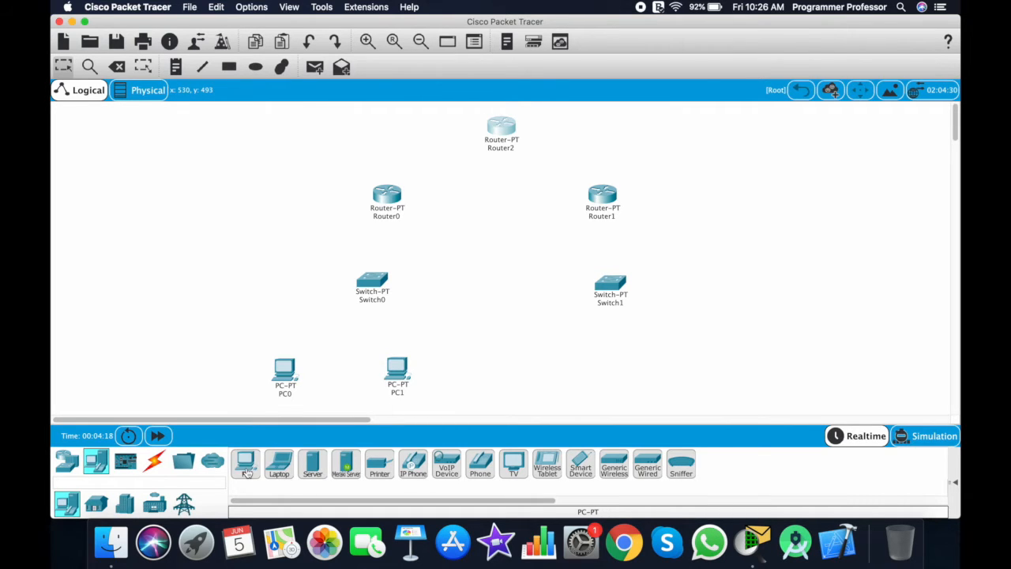
{"action": "left_click", "coordinate": [604, 360]}
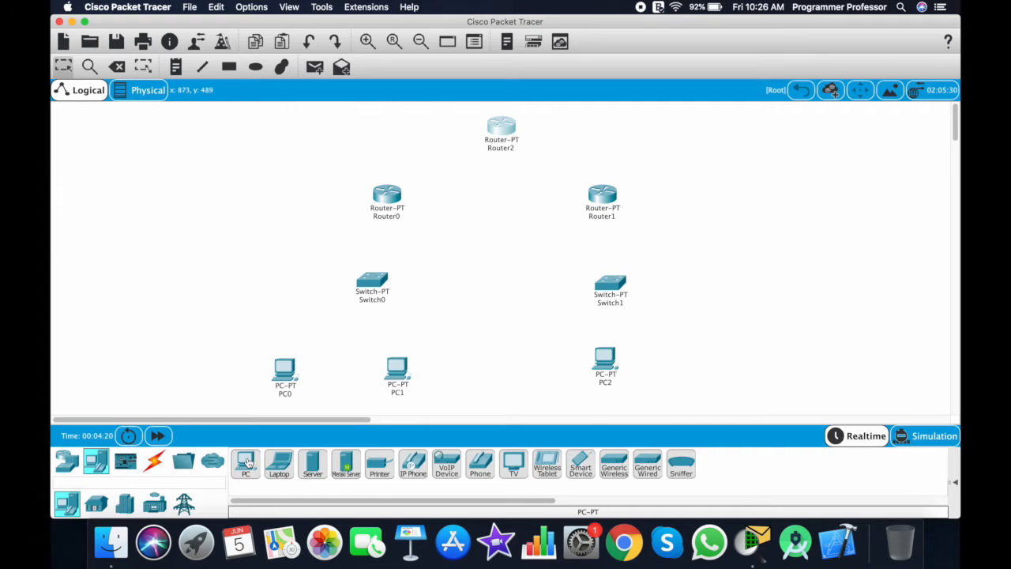
{"action": "left_click", "coordinate": [649, 121]}
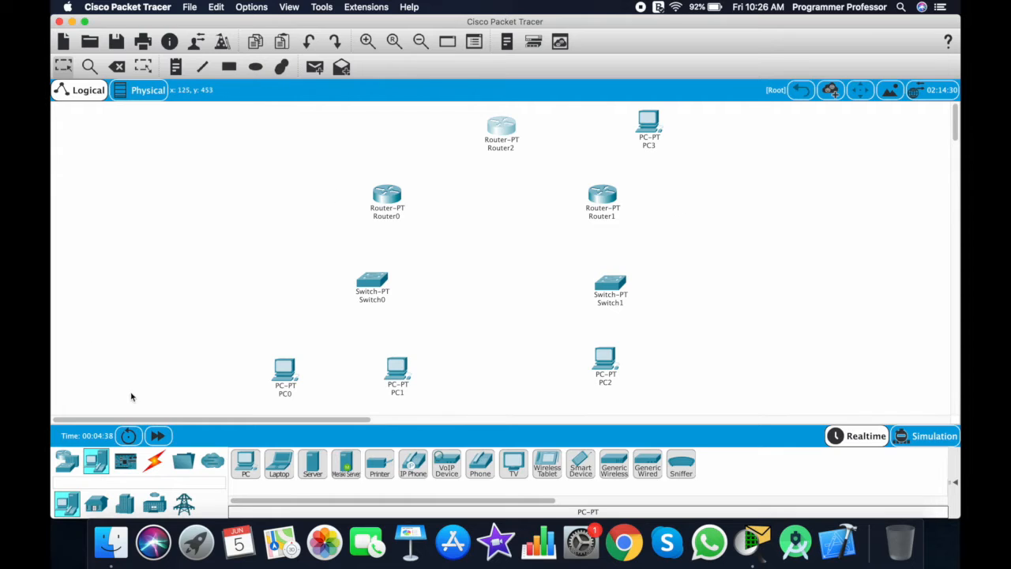
- Cable Switch0 to Router0, PC0 and PC1 using the automatic connection type
{"action": "left_click", "coordinate": [151, 464]}
{"action": "left_click", "coordinate": [245, 464]}
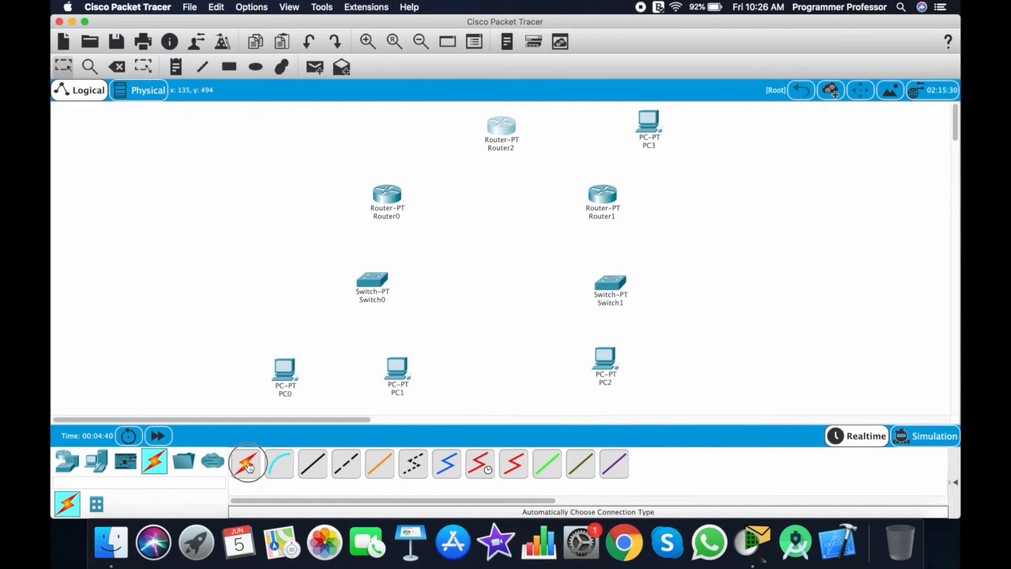
{"action": "left_click", "coordinate": [387, 197]}
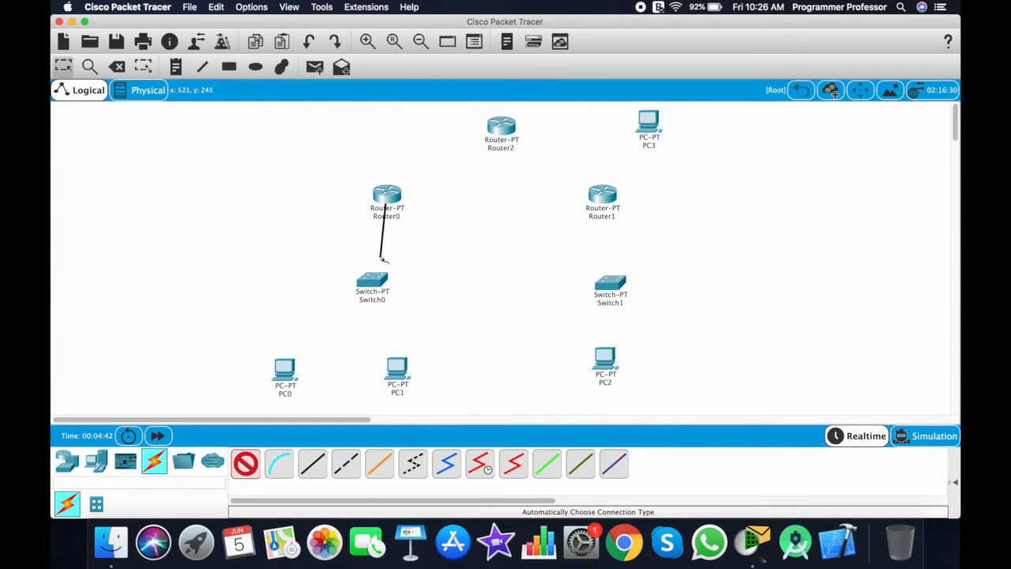
{"action": "left_click", "coordinate": [371, 285]}
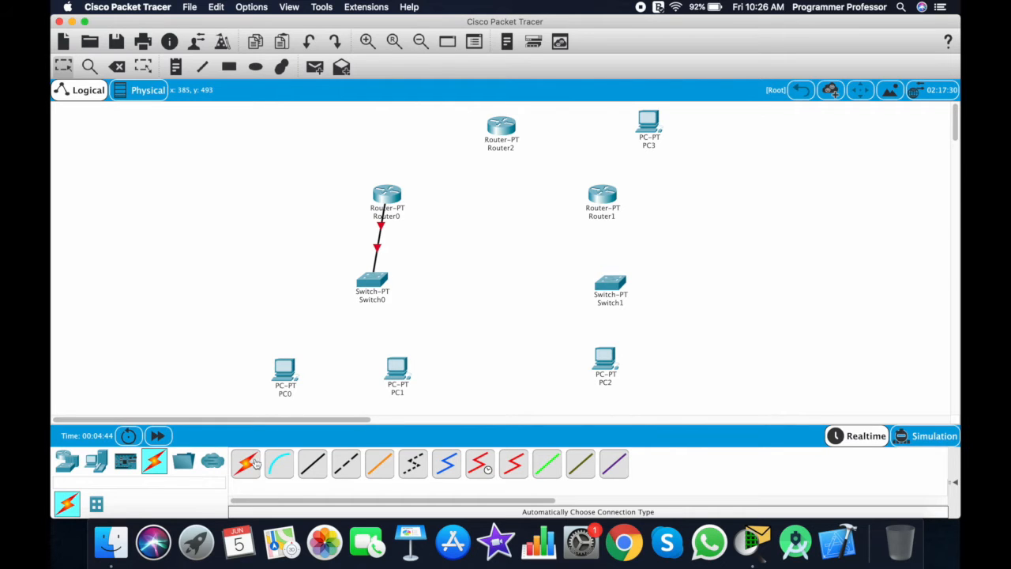
{"action": "left_click", "coordinate": [367, 292]}
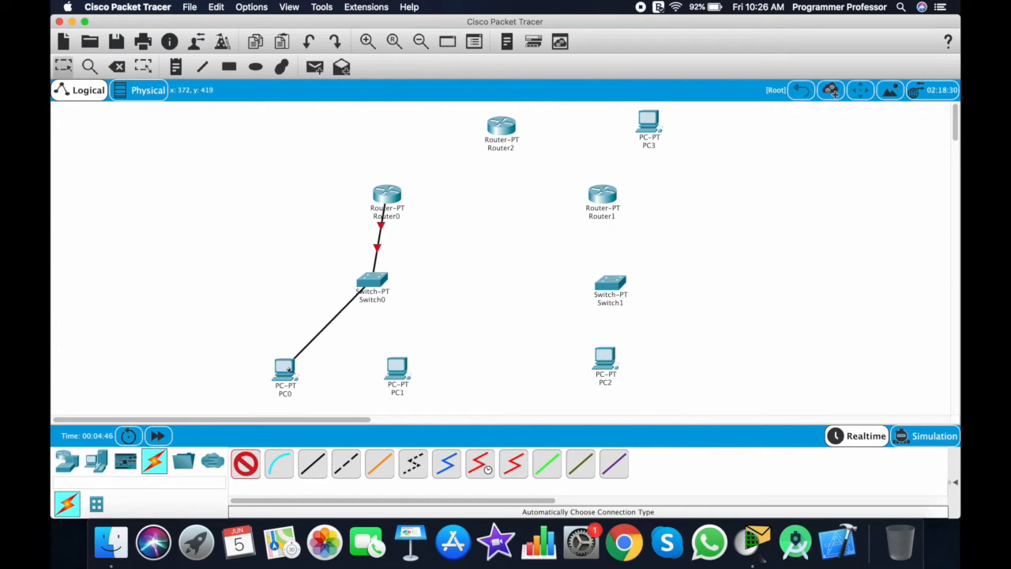
{"action": "left_click", "coordinate": [286, 370]}
{"action": "left_click", "coordinate": [248, 466]}
{"action": "left_click", "coordinate": [361, 285]}
{"action": "left_click", "coordinate": [401, 370]}
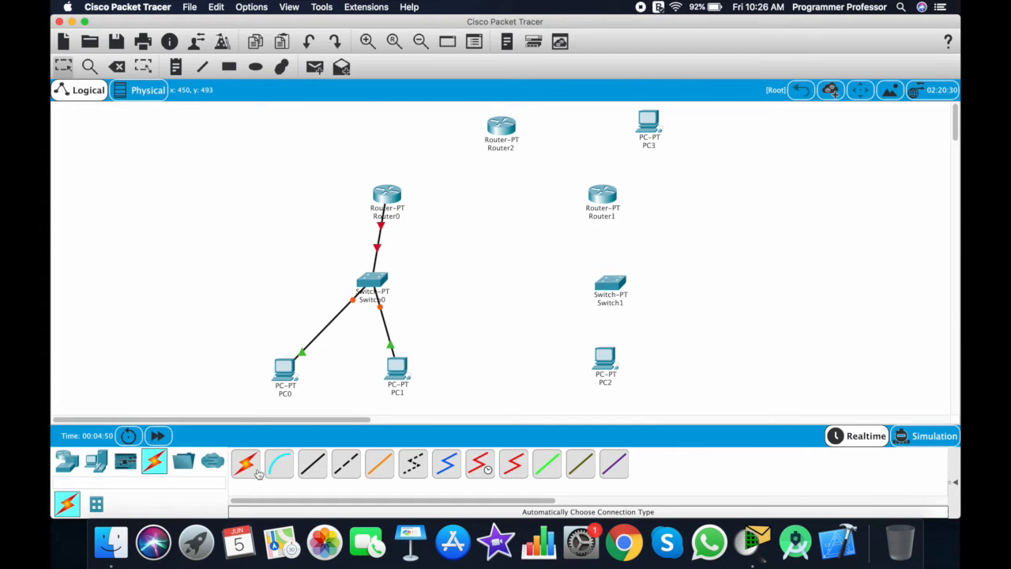
- Link Router2 to both Router1 and Router0 using the automatic connection type
{"action": "left_click", "coordinate": [246, 464]}
{"action": "left_click", "coordinate": [507, 124]}
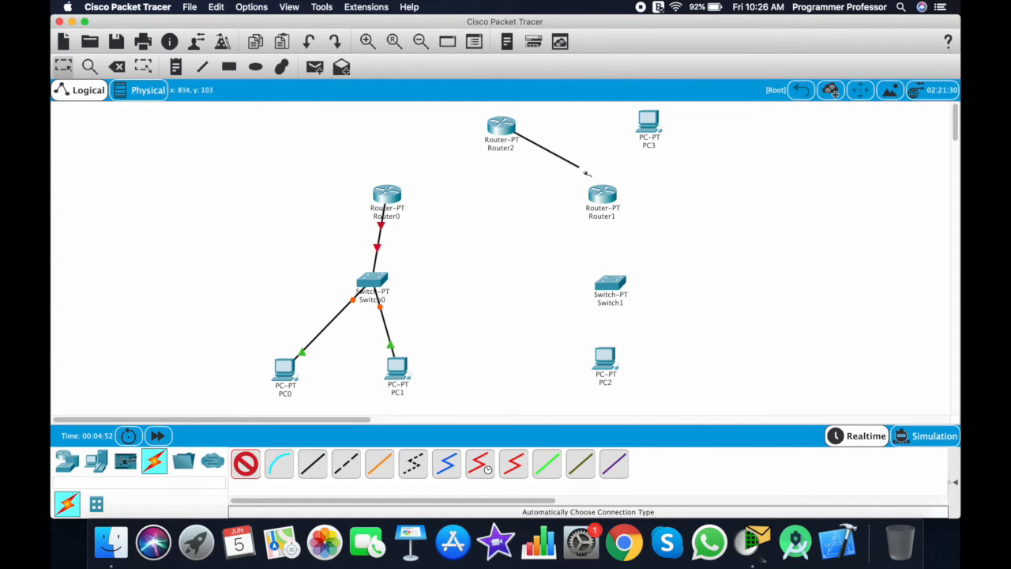
{"action": "left_click", "coordinate": [589, 188]}
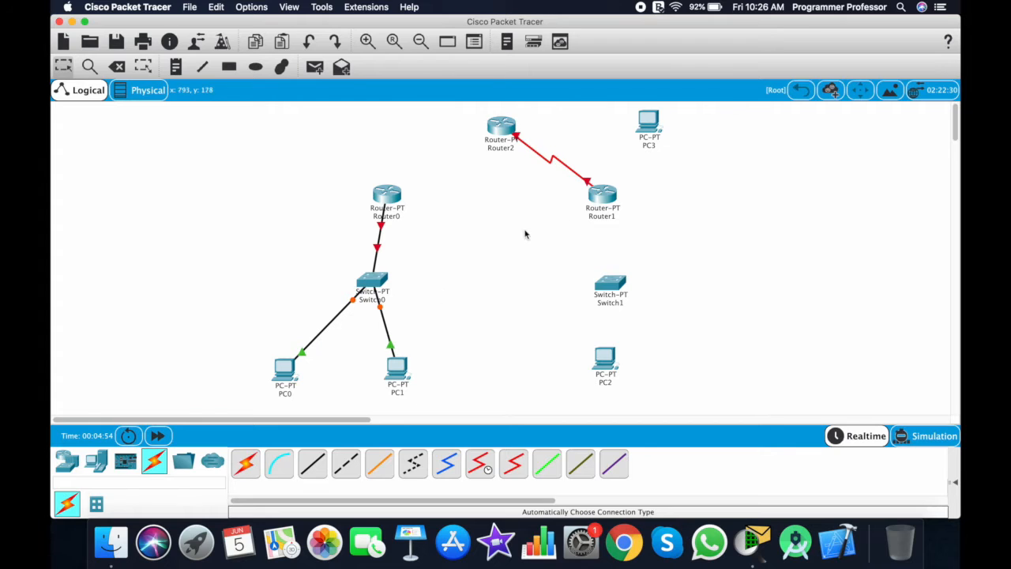
{"action": "left_click", "coordinate": [501, 127]}
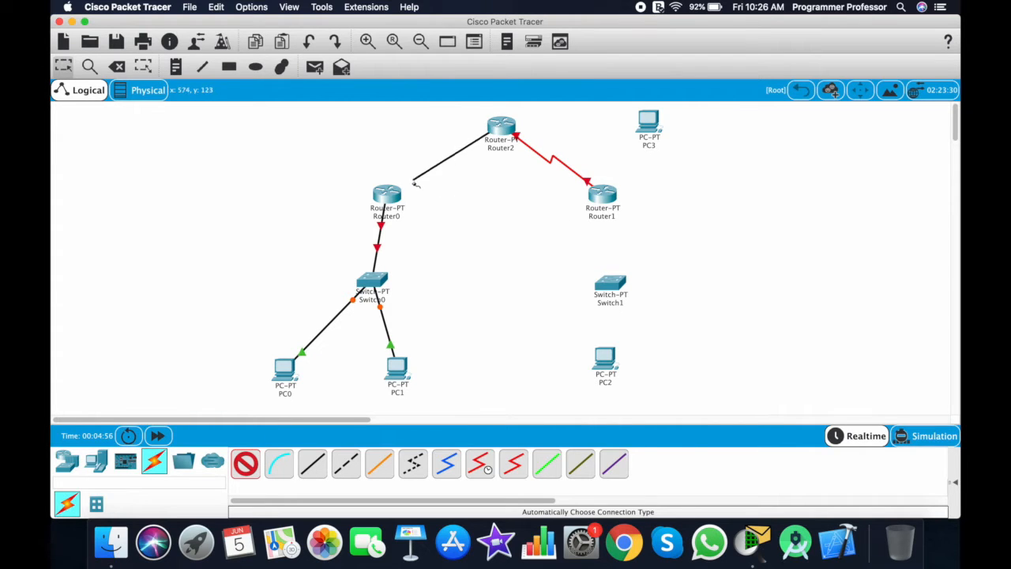
{"action": "left_click", "coordinate": [387, 193]}
- Cable Switch1 to Router1 and PC2 using the automatic connection type
{"action": "left_click", "coordinate": [245, 463]}
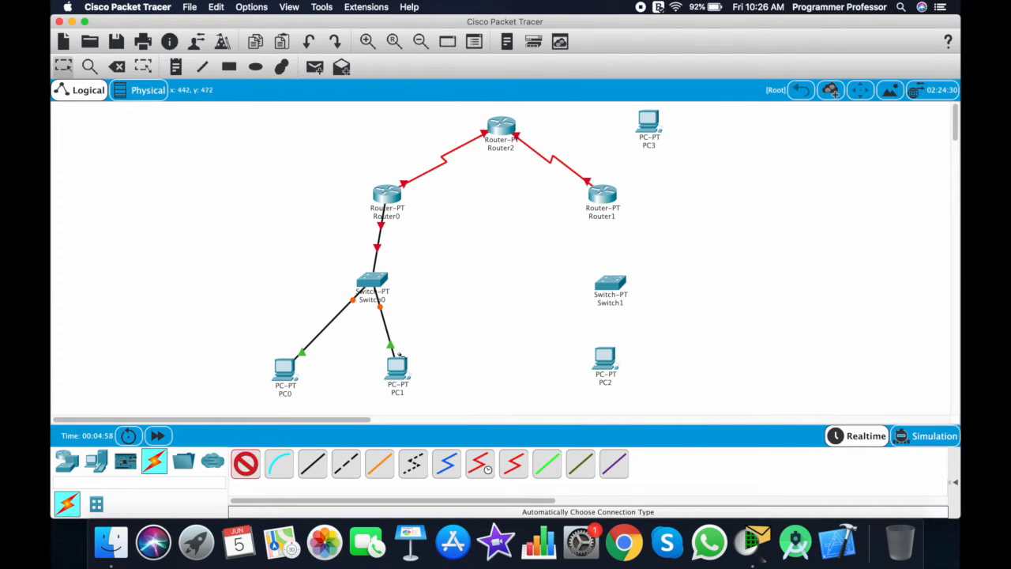
{"action": "left_click", "coordinate": [602, 196]}
{"action": "left_click", "coordinate": [610, 283]}
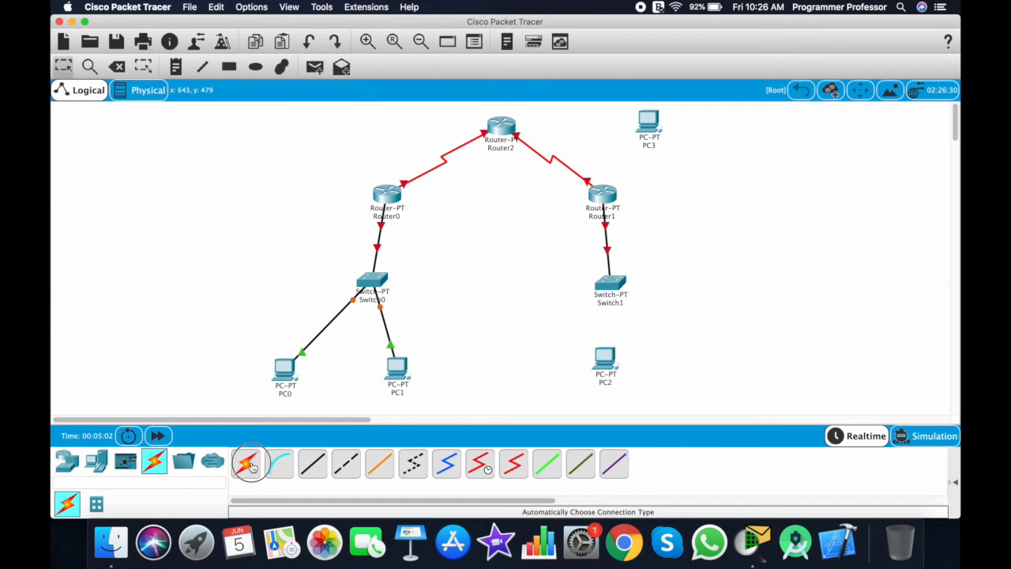
{"action": "left_click", "coordinate": [245, 463]}
{"action": "left_click", "coordinate": [611, 284]}
{"action": "left_click", "coordinate": [605, 361]}
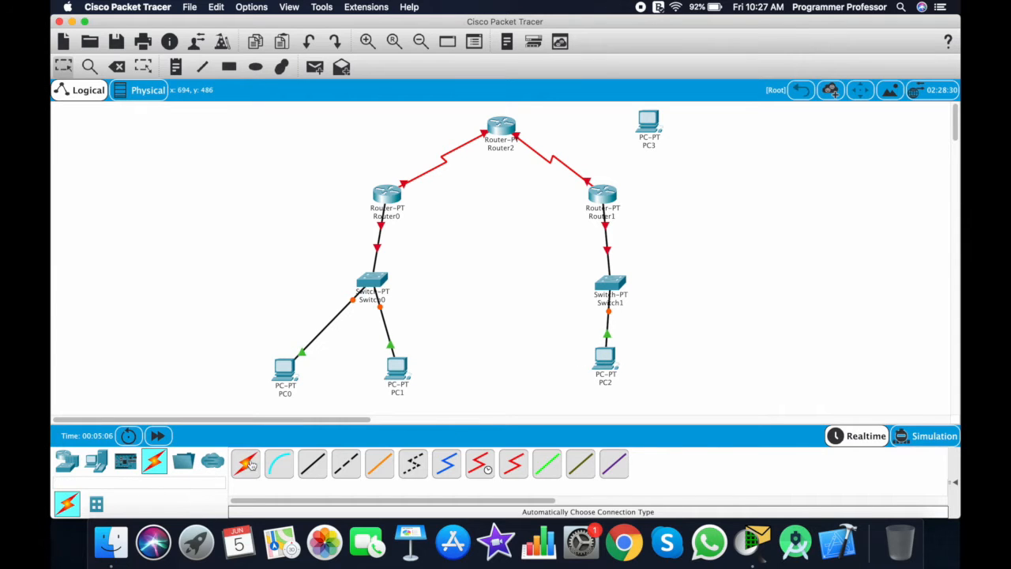
- Connect Router2 directly to PC3 using the automatic connection type
{"action": "left_click", "coordinate": [245, 463]}
{"action": "left_click", "coordinate": [500, 127]}
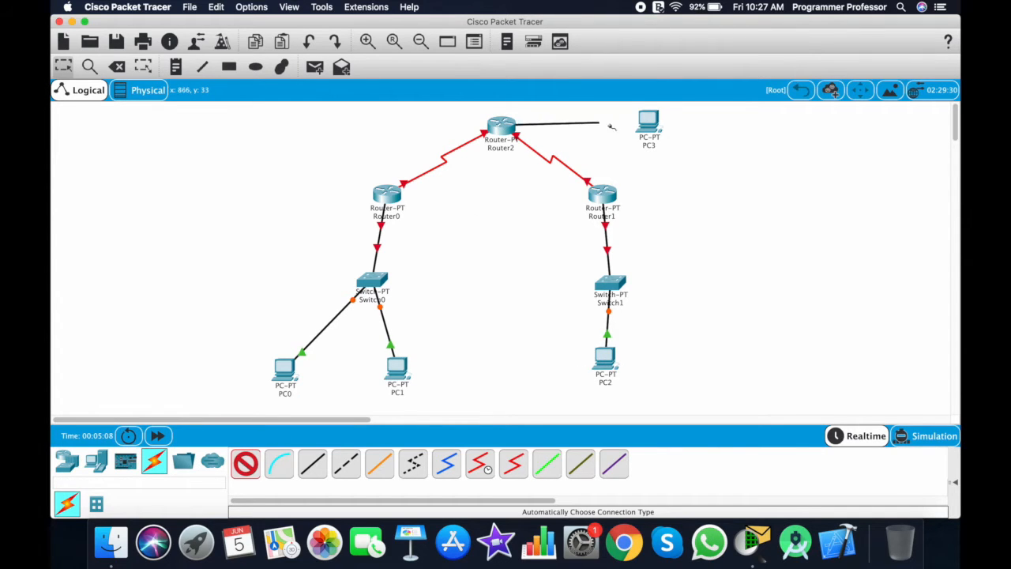
{"action": "left_click", "coordinate": [648, 123]}
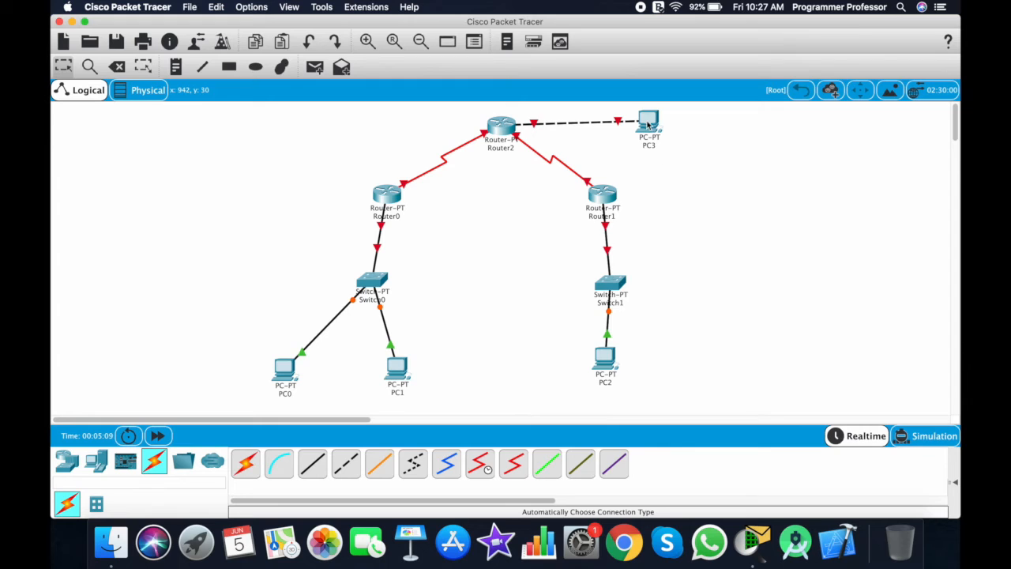
- Add network address notes: 192.168.1.0 near Switch0, 192.168.2.0 near Switch1, and 192.168.3.0 beside PC3
{"action": "left_click", "coordinate": [175, 69]}
{"action": "left_click", "coordinate": [276, 258]}
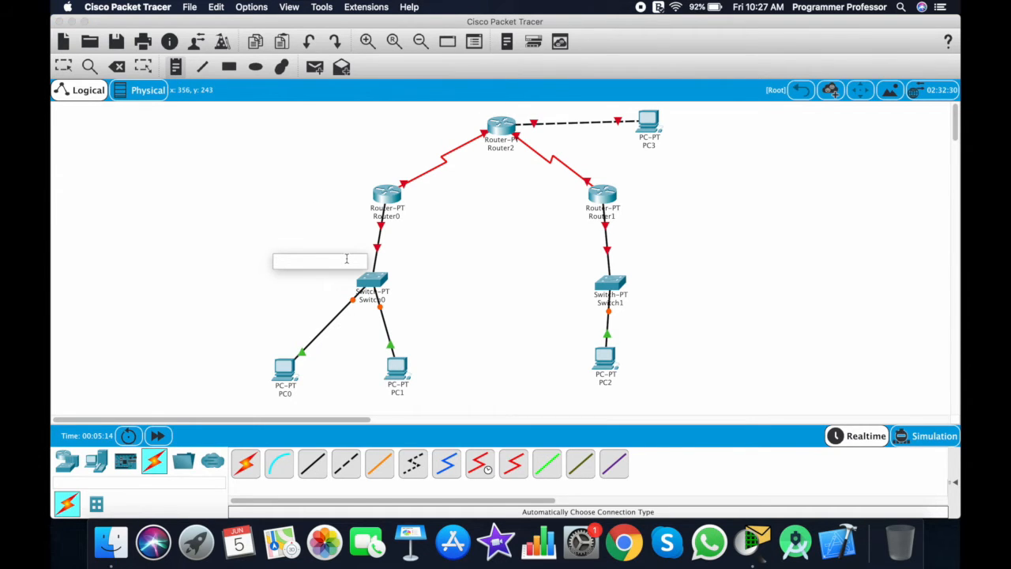
{"action": "type", "text": "192."}
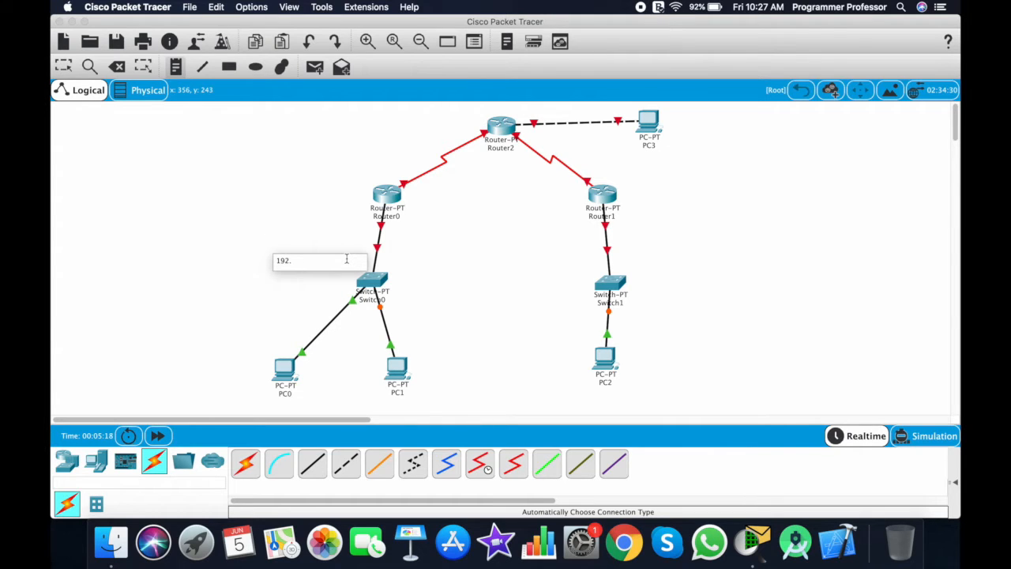
{"action": "type", "text": "168.1.0"}
{"action": "left_click", "coordinate": [641, 260]}
{"action": "type", "text": "192.168"}
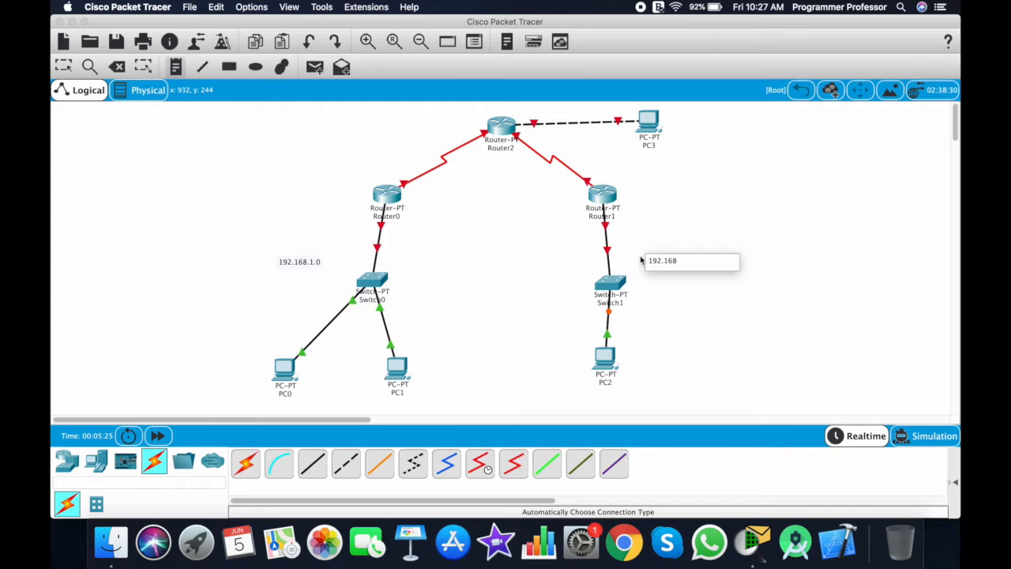
{"action": "type", "text": ".2.0"}
{"action": "left_click", "coordinate": [727, 124]}
{"action": "type", "text": "19"}
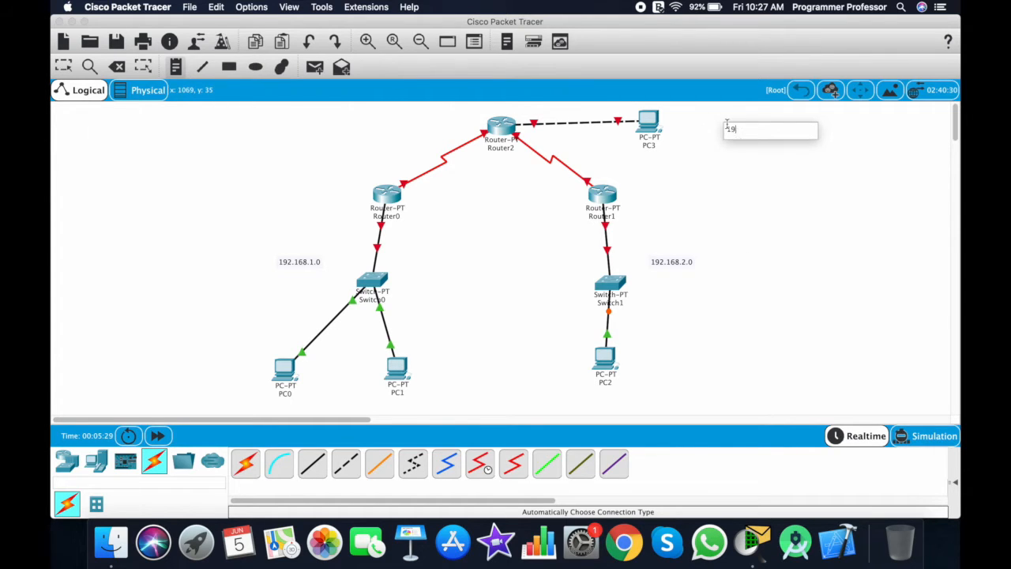
{"action": "type", "text": "2.168.3.0"}
- Label the Router0–Router2 link with the note 10.0.0.0 and the Router2–Router1 link with 20.0.0.0
{"action": "left_click", "coordinate": [395, 150]}
{"action": "type", "text": "10"}
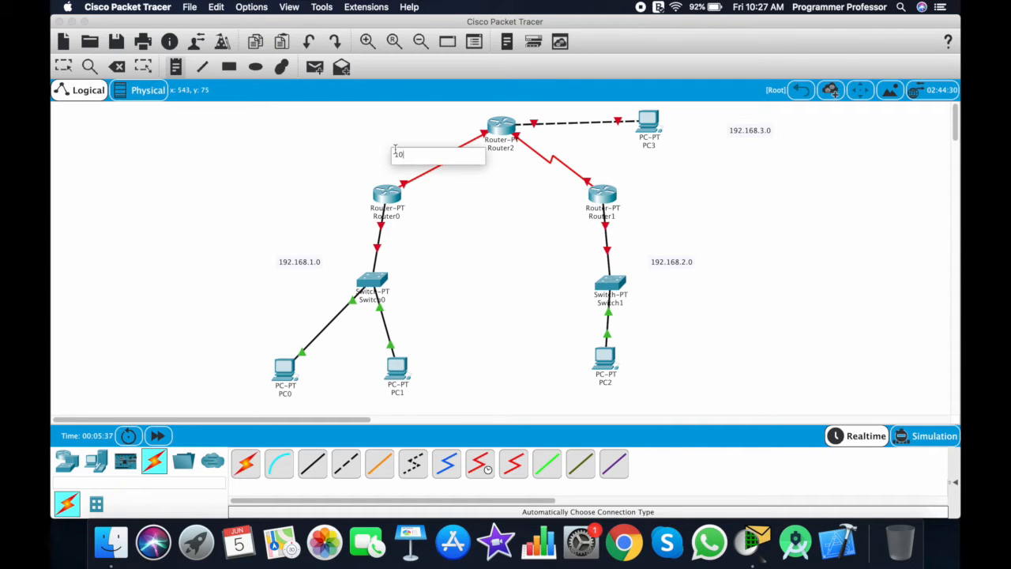
{"action": "type", "text": ".0.0.0"}
{"action": "left_click", "coordinate": [583, 155]}
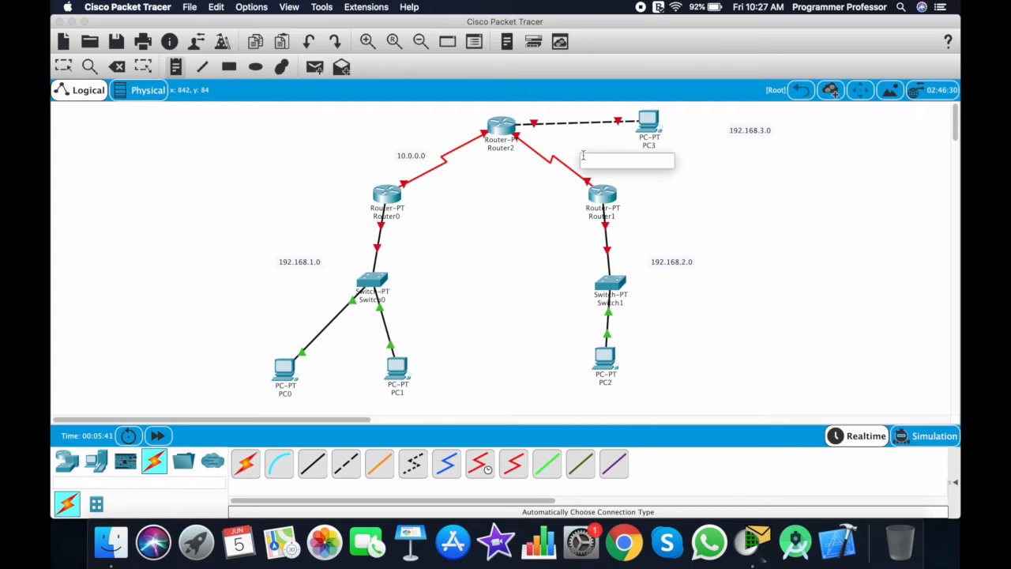
{"action": "type", "text": "10."}
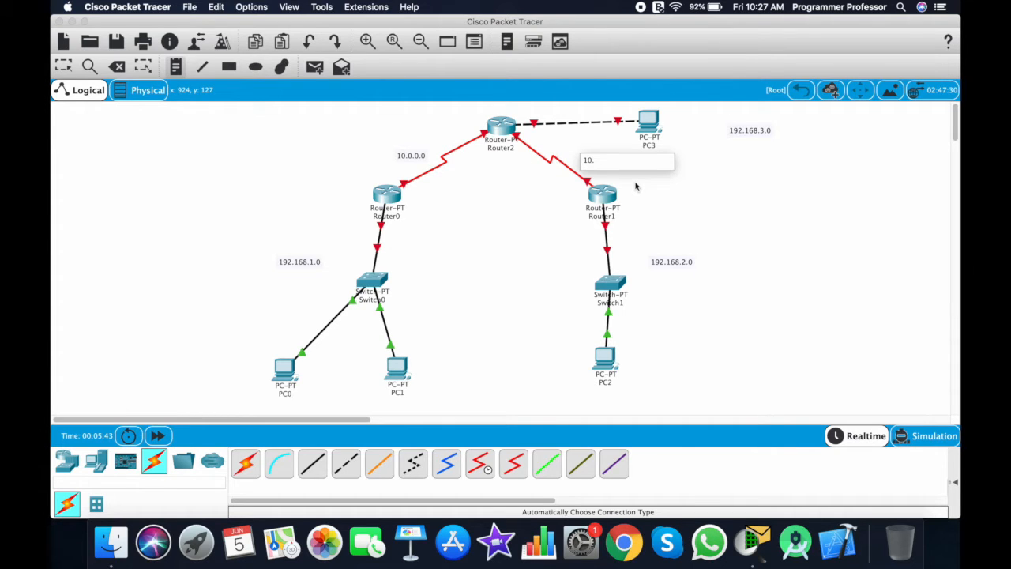
{"action": "type", "text": "0"}
{"action": "key", "text": "BackSpace"}
{"action": "key", "text": "BackSpace"}
{"action": "key", "text": "BackSpace"}
{"action": "key", "text": "BackSpace"}
{"action": "type", "text": "20"}
- Link Router0 directly to Router1 using the automatic connection type
{"action": "left_click", "coordinate": [246, 464]}
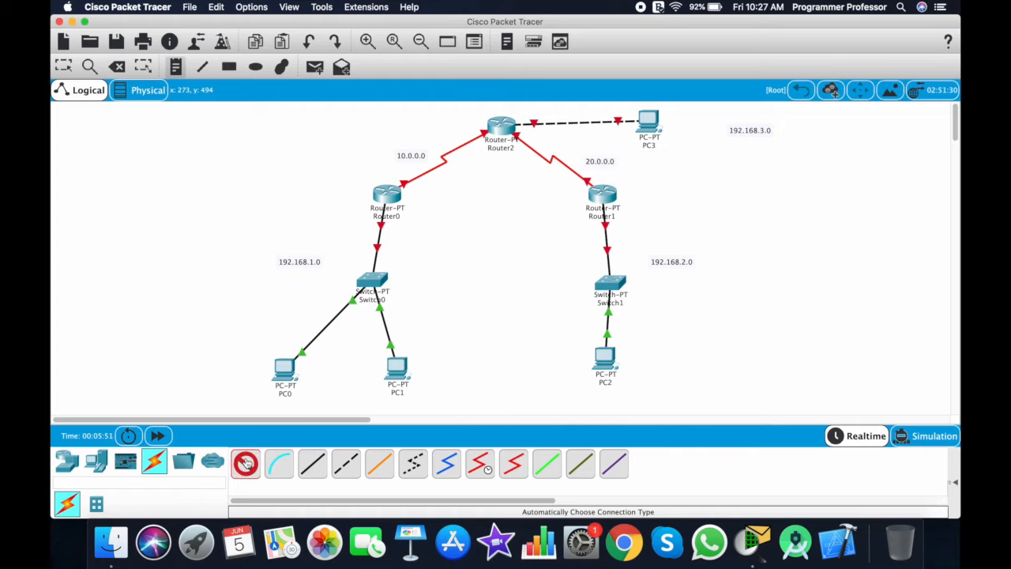
{"action": "left_click", "coordinate": [382, 198]}
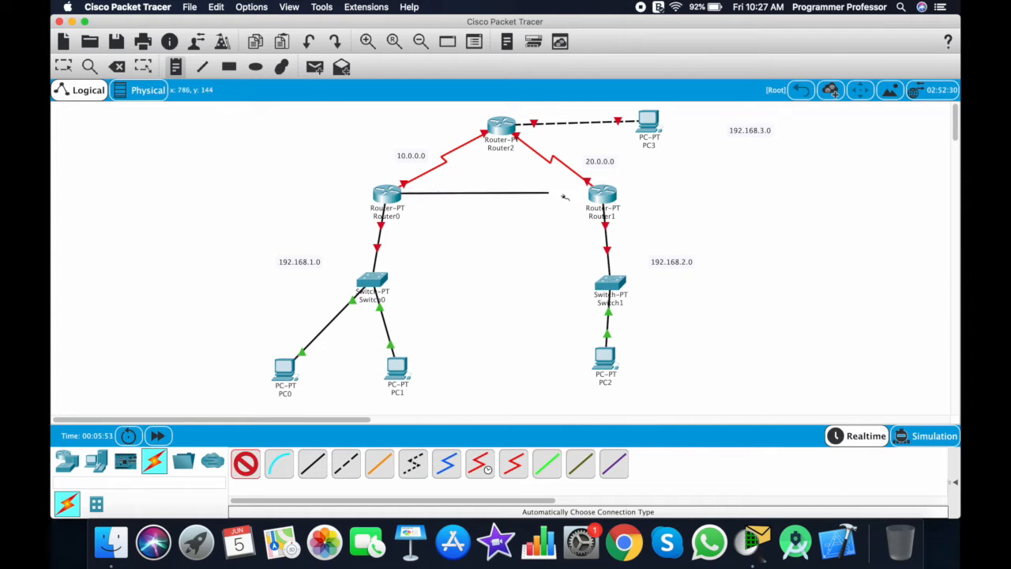
{"action": "left_click", "coordinate": [597, 191]}
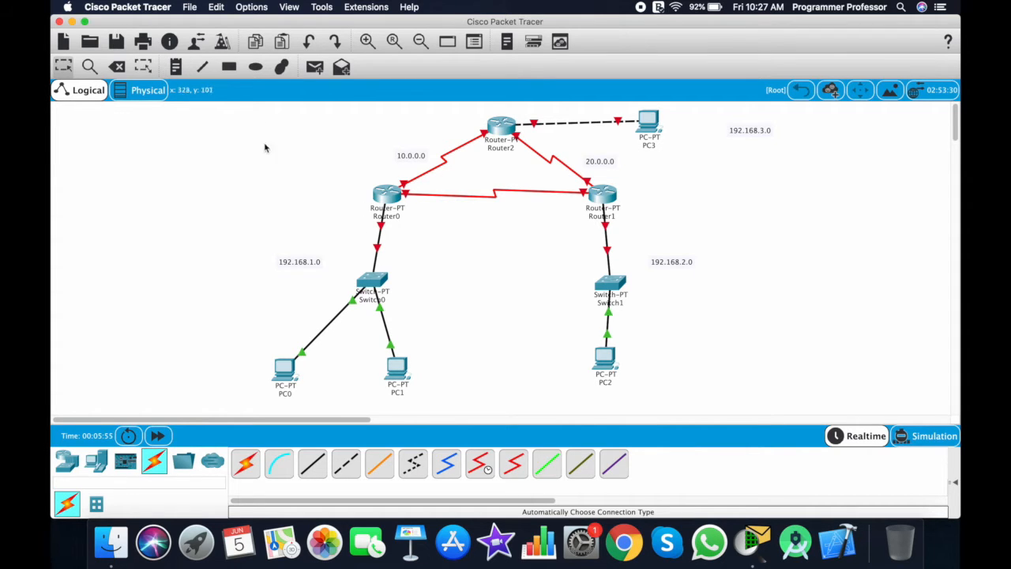
- Label the Router0–Router1 link with the note 30.0.0.0 and position it just beneath the link
{"action": "left_click", "coordinate": [175, 66]}
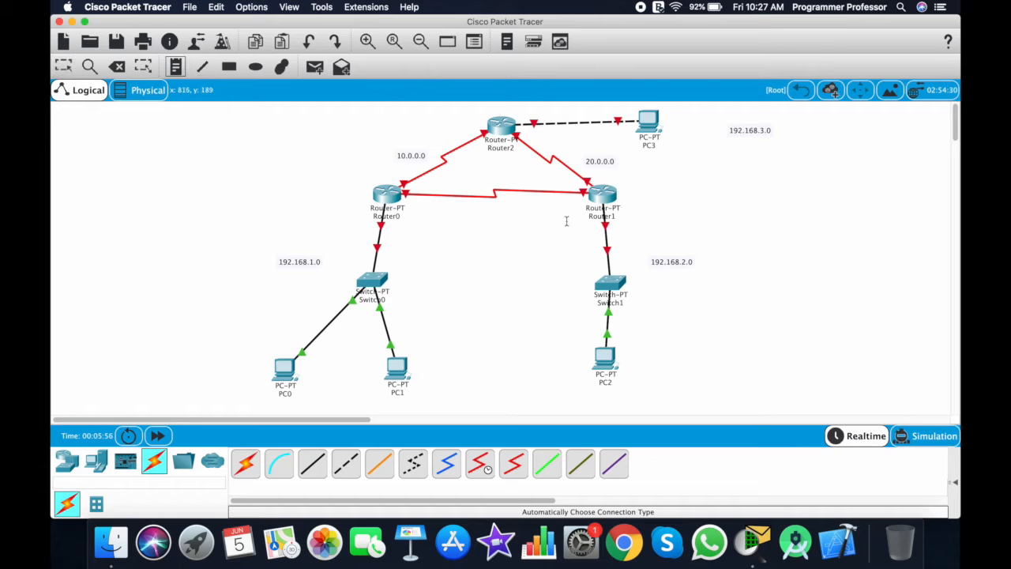
{"action": "left_click", "coordinate": [499, 219]}
{"action": "type", "text": "30.0.0.0"}
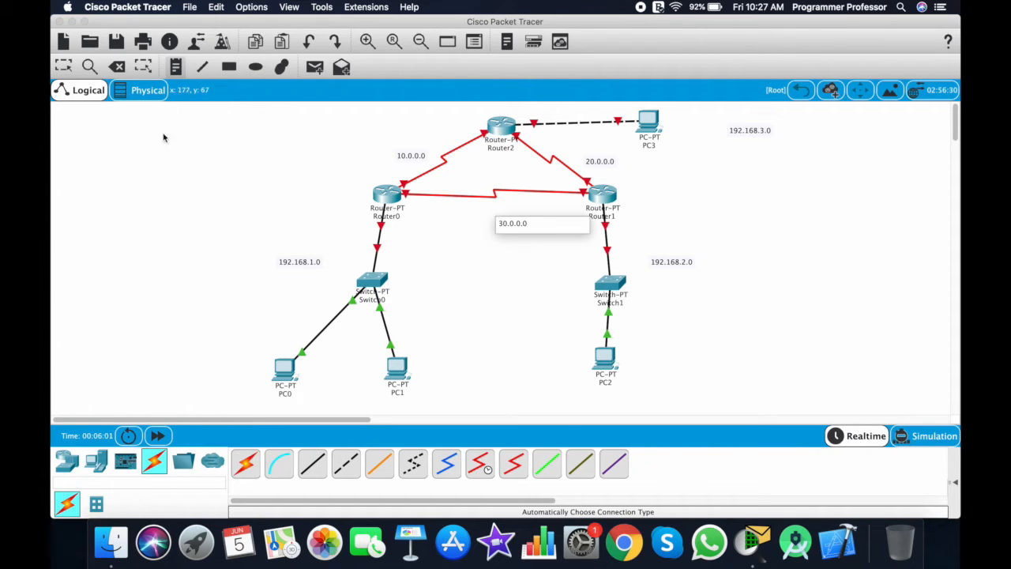
{"action": "left_click", "coordinate": [63, 67]}
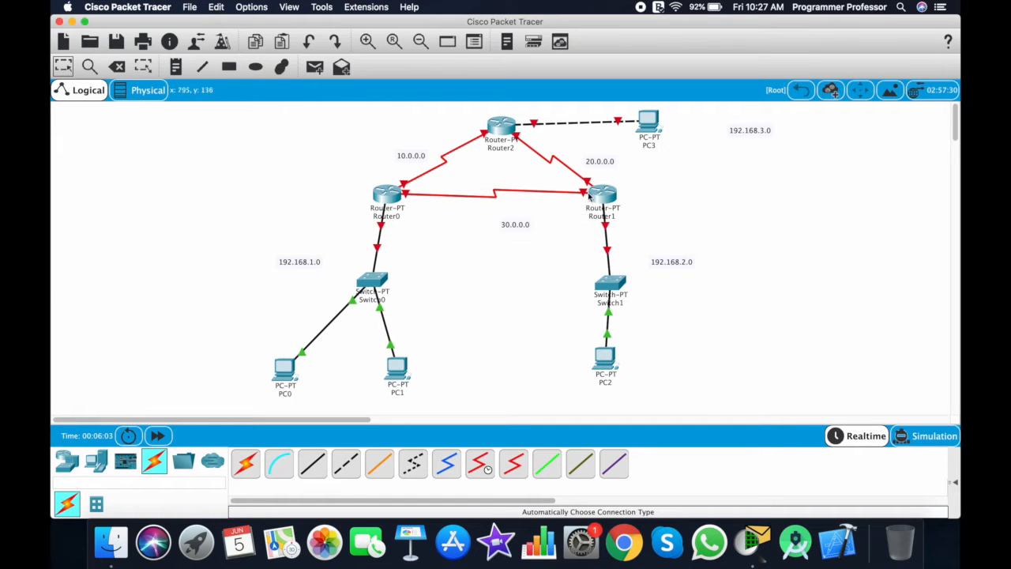
{"action": "left_click_drag", "start_coordinate": [519, 230], "coordinate": [500, 218]}
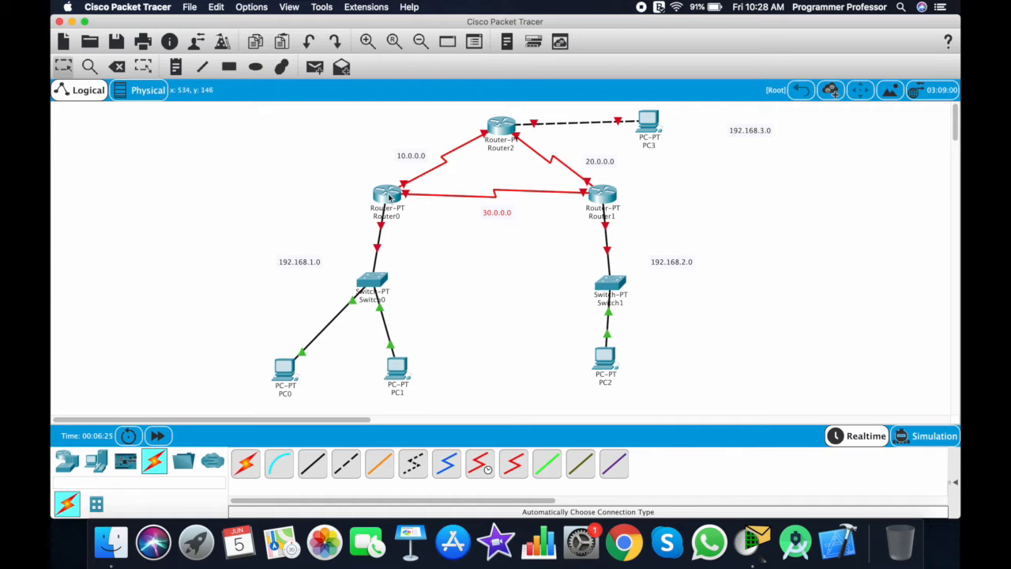
- Give Router0's FastEthernet0/0 interface the IP address 192.168.1.1 with subnet mask 255.255.255.0
{"action": "mouse_move", "coordinate": [389, 196]}
{"action": "left_click", "coordinate": [389, 195]}
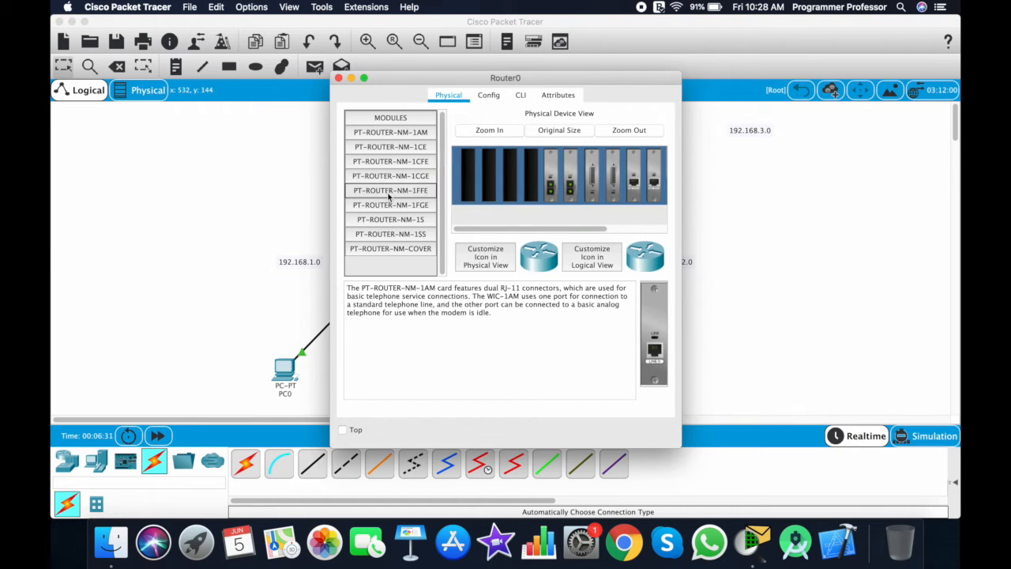
{"action": "left_click", "coordinate": [496, 98]}
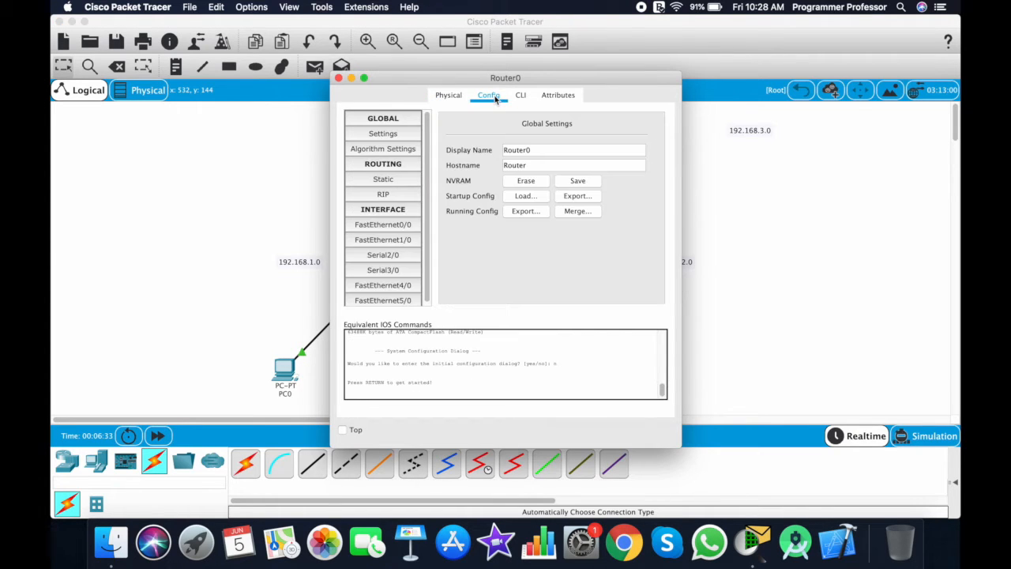
{"action": "left_click", "coordinate": [409, 225]}
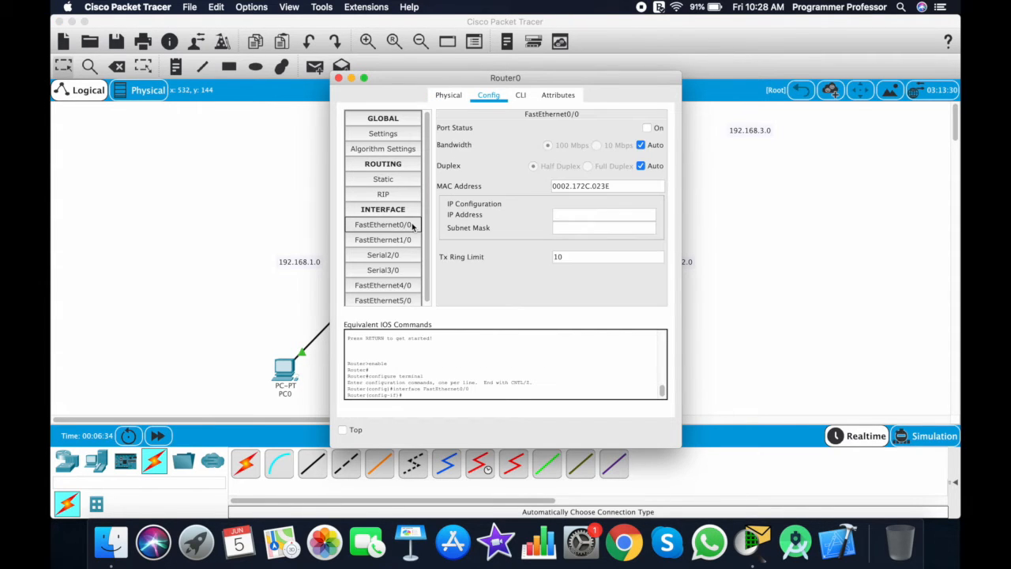
{"action": "left_click", "coordinate": [613, 215]}
{"action": "type", "text": "192"}
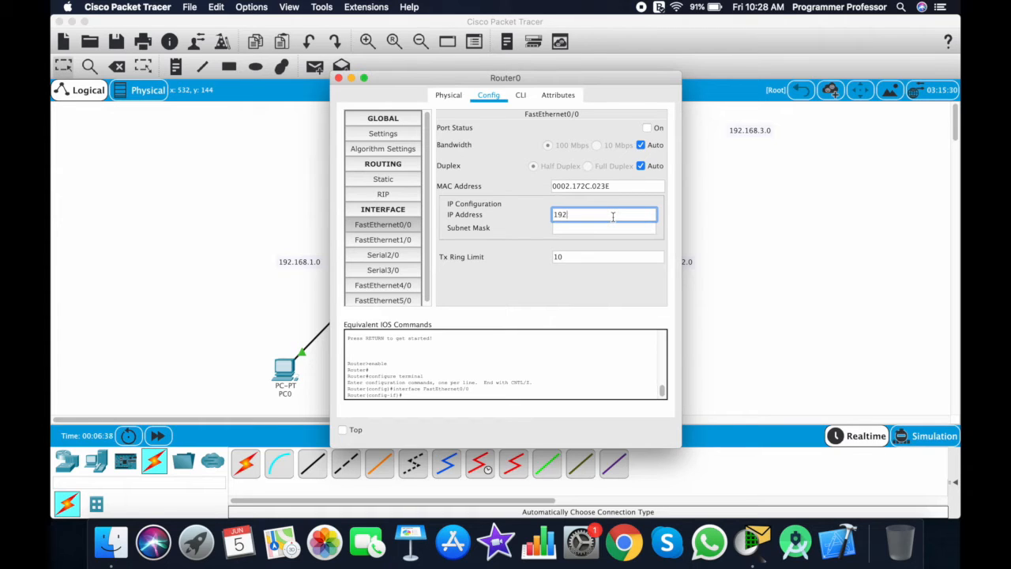
{"action": "type", "text": ".168"}
{"action": "type", "text": ".1.0"}
{"action": "type", "text": "1.1"}
{"action": "key", "text": "Tab"}
- Copy the IP address of Router0's FastEthernet0/0 interface, turn its port on and close the router's settings
{"action": "left_click_drag", "start_coordinate": [613, 215], "coordinate": [518, 214]}
{"action": "key", "text": "super+c"}
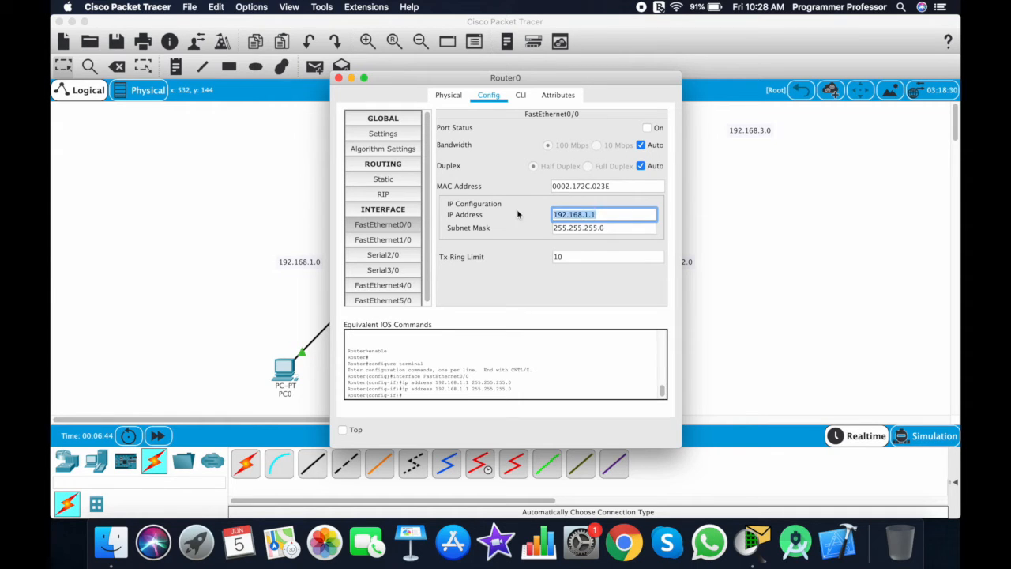
{"action": "left_click", "coordinate": [647, 128]}
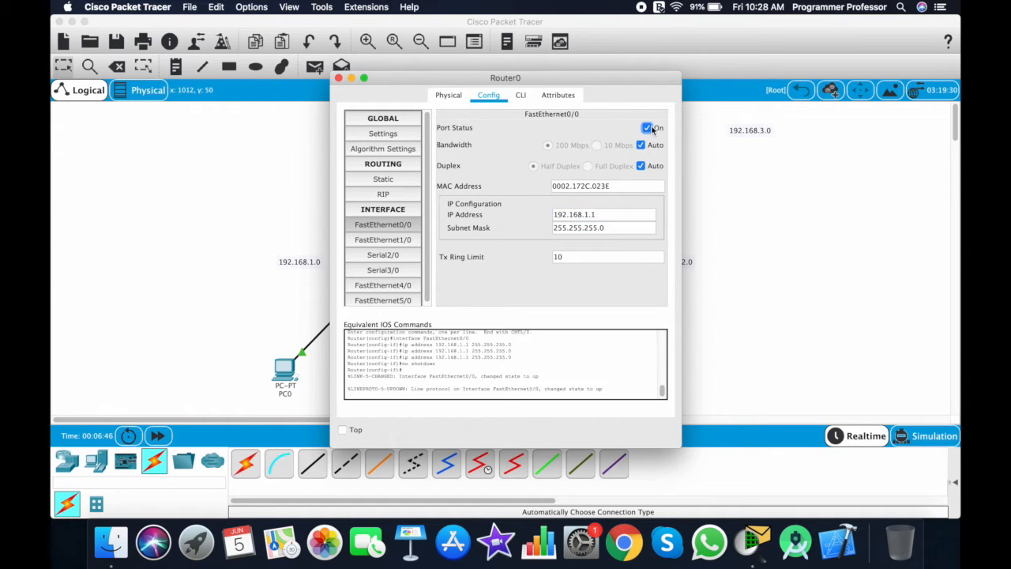
{"action": "left_click", "coordinate": [338, 77]}
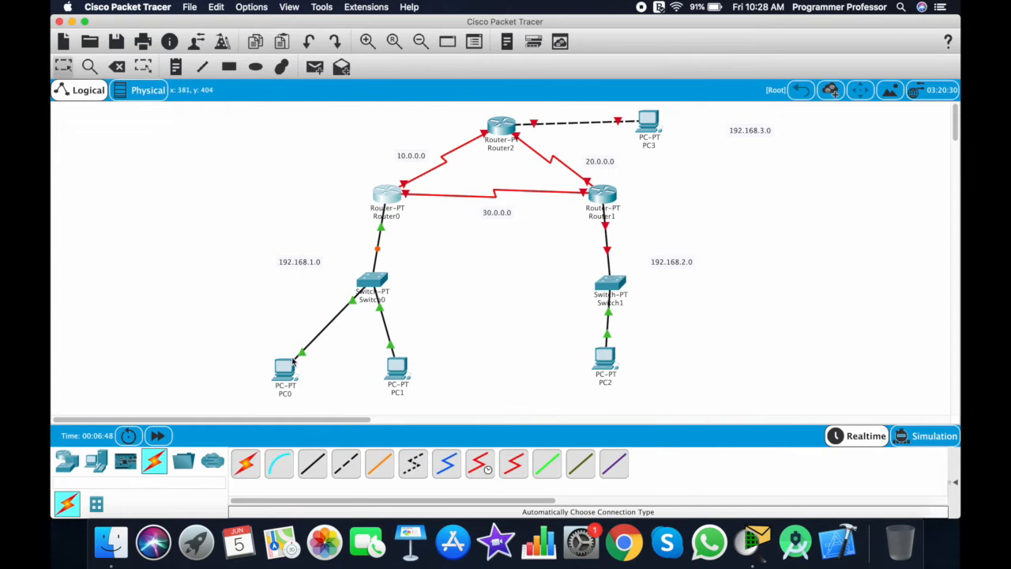
- Configure PC0 with static IP address 192.168.1.2, subnet mask 255.255.255.0 and default gateway 192.168.1.1
{"action": "left_click", "coordinate": [286, 367]}
{"action": "left_click", "coordinate": [490, 95]}
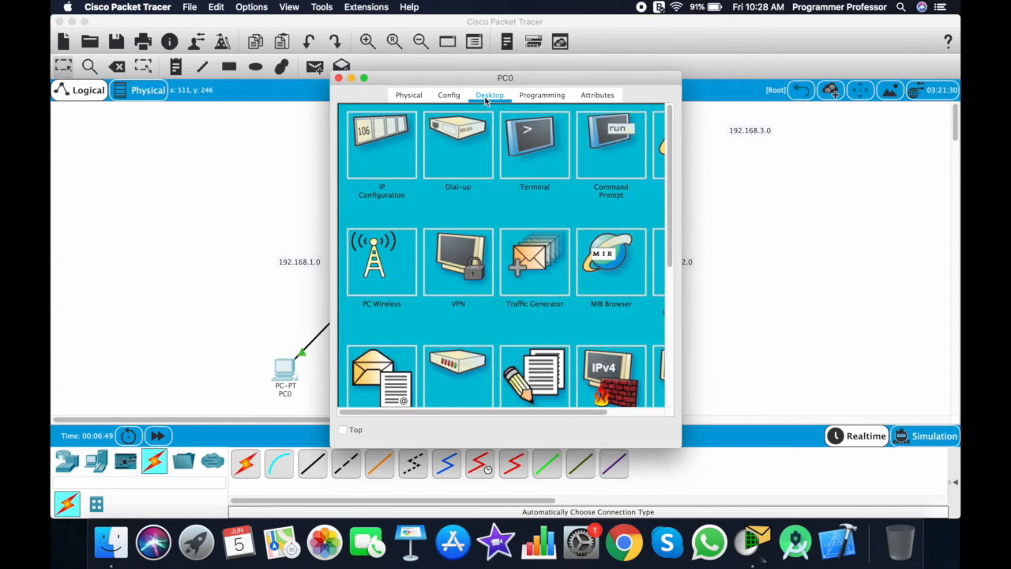
{"action": "left_click", "coordinate": [387, 155]}
{"action": "left_click", "coordinate": [484, 201]}
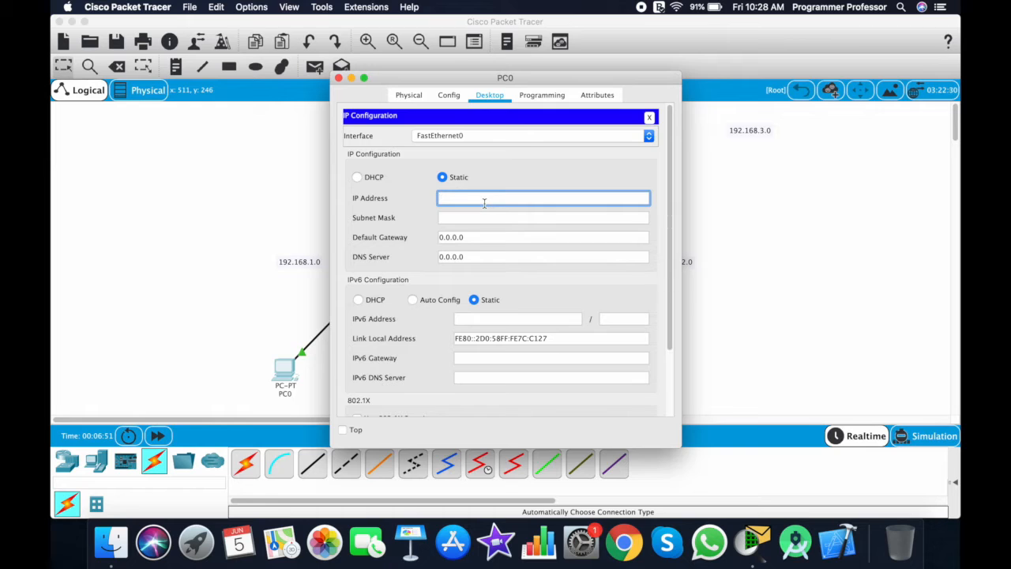
{"action": "key", "text": "super+v"}
{"action": "type", "text": "2"}
{"action": "key", "text": "Tab"}
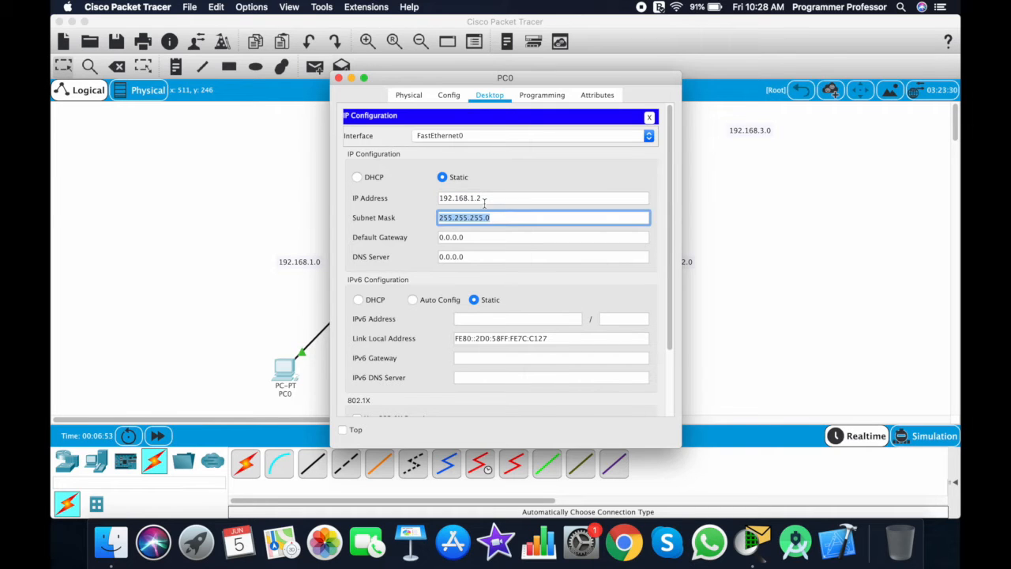
{"action": "key", "text": "Tab"}
{"action": "key", "text": "super+v"}
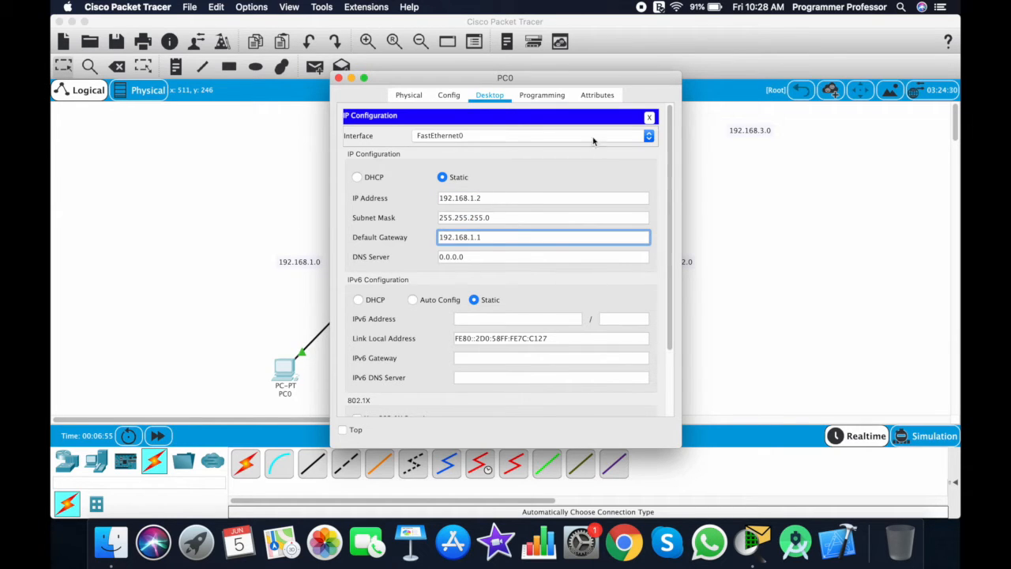
{"action": "left_click", "coordinate": [649, 117]}
{"action": "left_click", "coordinate": [338, 78]}
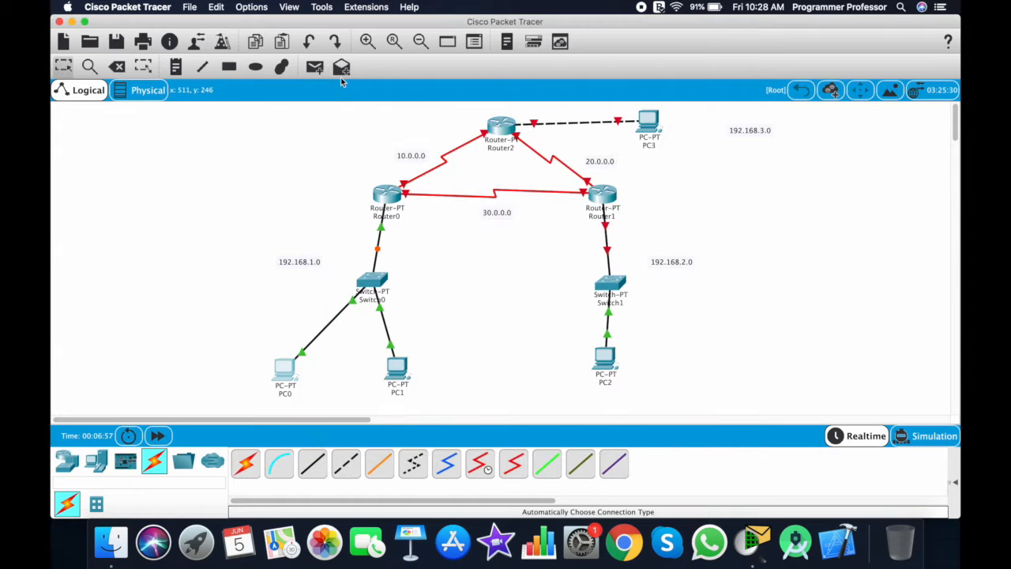
- Configure PC1 with static IP address 192.168.1.3, subnet mask 255.255.255.0 and default gateway 192.168.1.1
{"action": "left_click", "coordinate": [397, 368]}
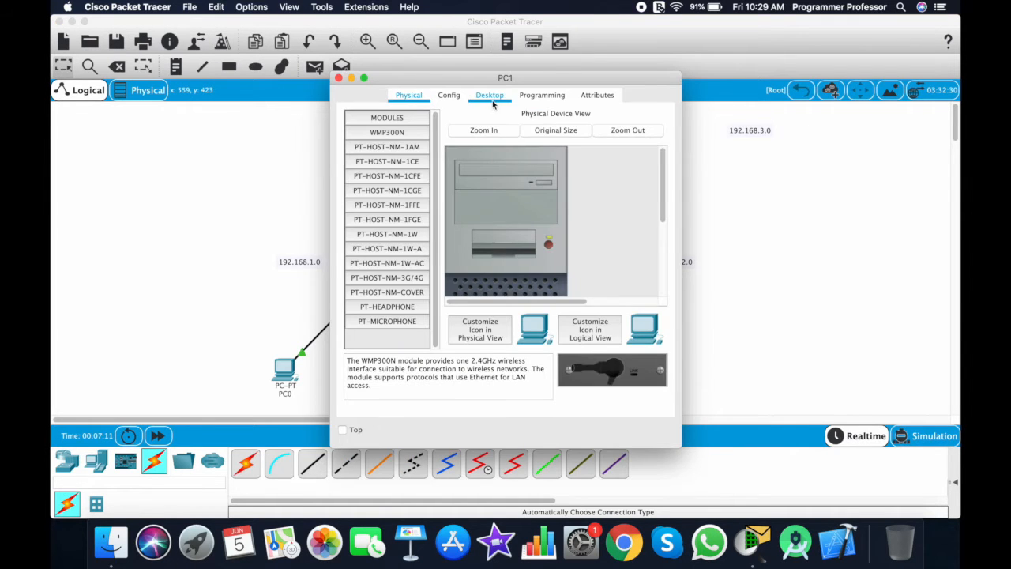
{"action": "left_click", "coordinate": [489, 95]}
{"action": "left_click", "coordinate": [386, 147]}
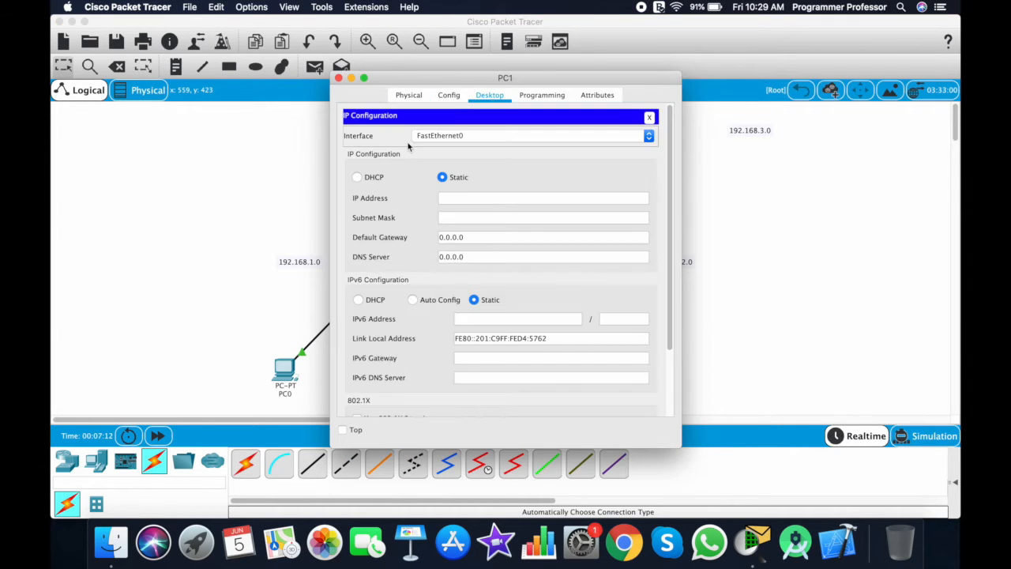
{"action": "left_click", "coordinate": [489, 198]}
{"action": "type", "text": "192.168.1."}
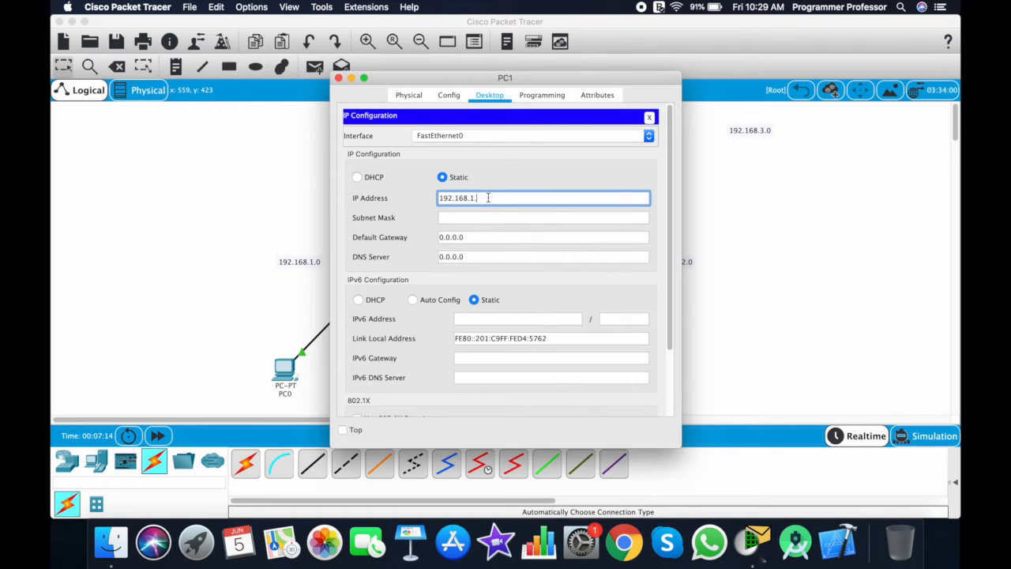
{"action": "type", "text": "3"}
{"action": "key", "text": "Tab"}
{"action": "key", "text": "Tab"}
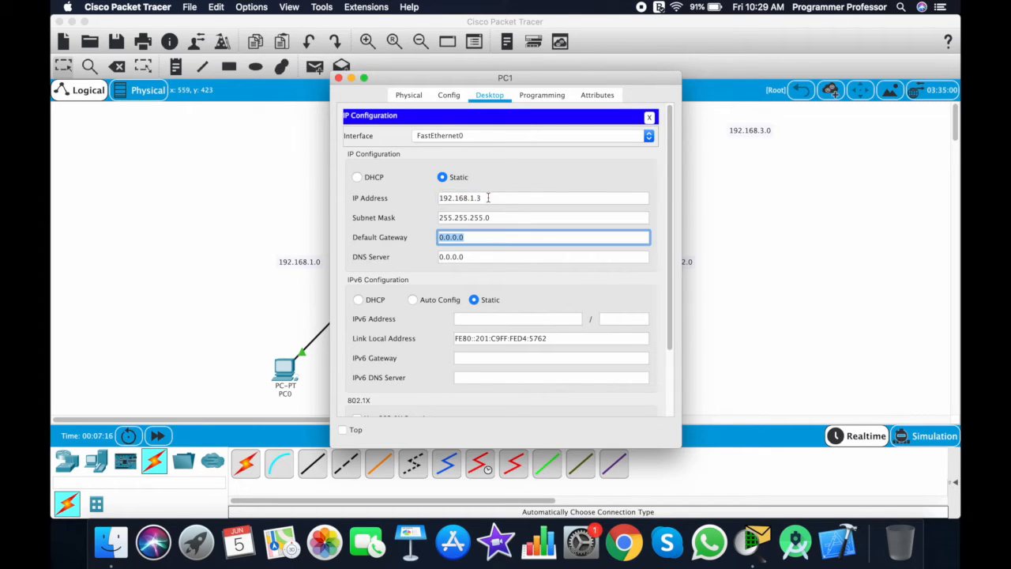
{"action": "type", "text": "192.168.1.1"}
{"action": "left_click", "coordinate": [650, 117]}
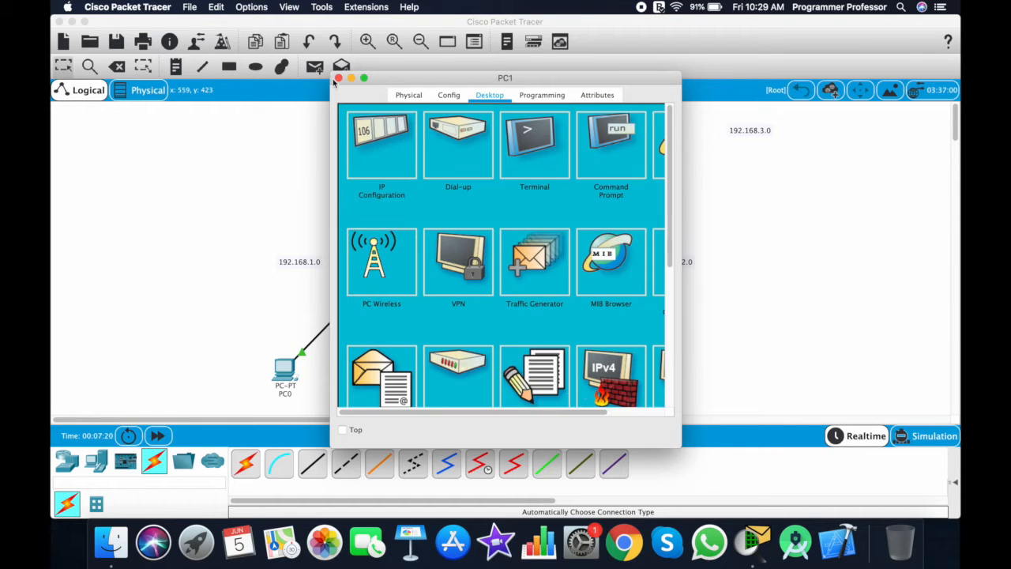
{"action": "left_click", "coordinate": [339, 79]}
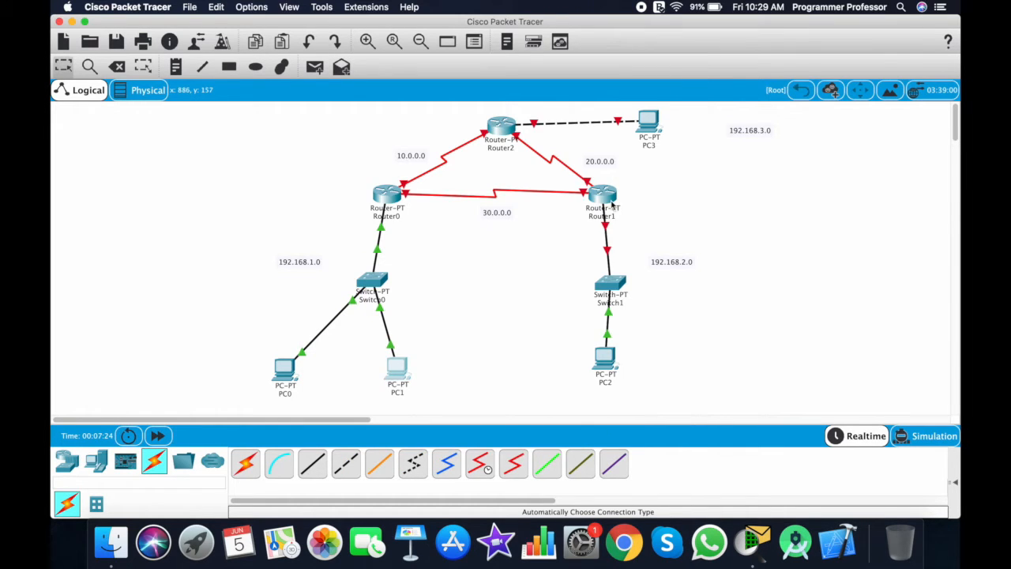
- Give Router1's FastEthernet0/0 interface the IP address 192.168.2.1 with subnet mask 255.255.255.0
{"action": "left_click", "coordinate": [603, 196]}
{"action": "left_click", "coordinate": [488, 95]}
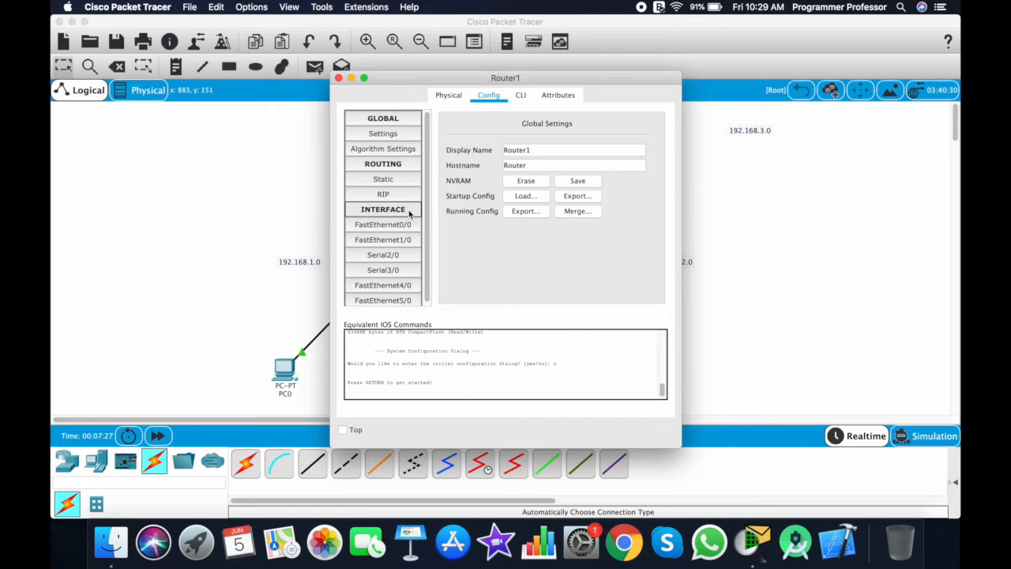
{"action": "left_click", "coordinate": [387, 224]}
{"action": "left_click", "coordinate": [567, 210]}
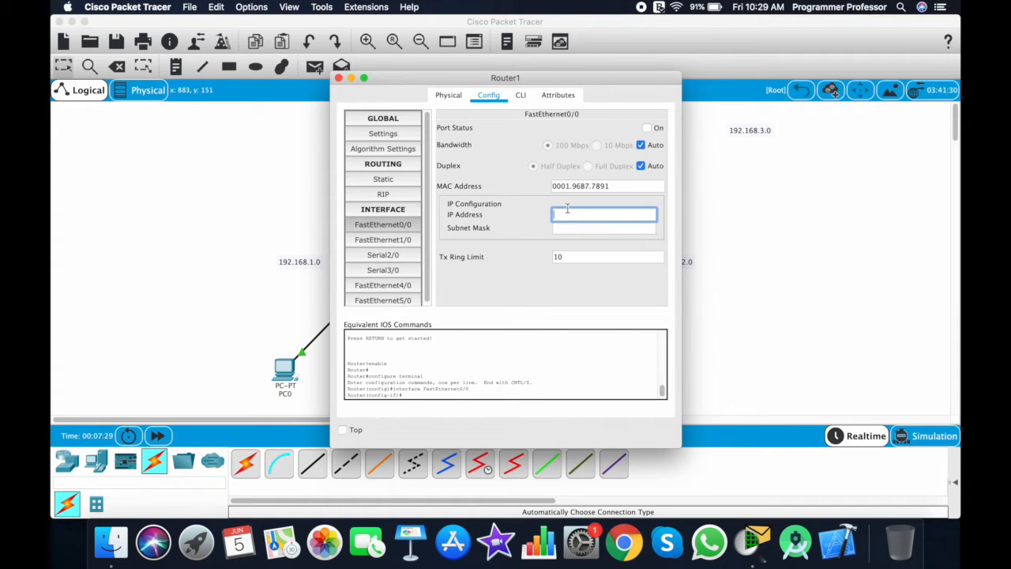
{"action": "type", "text": "192.168.1.1"}
{"action": "left_click", "coordinate": [578, 228]}
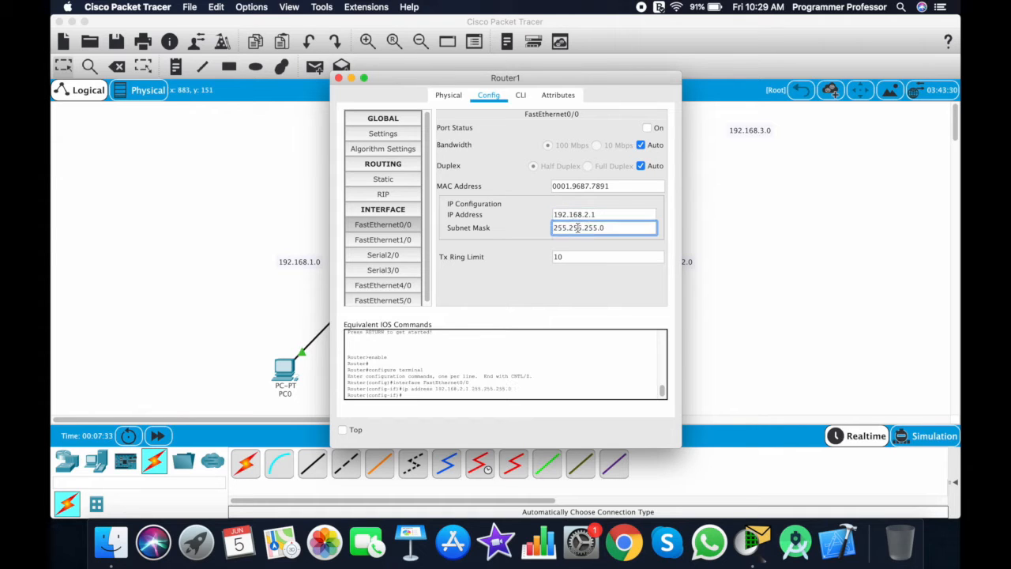
- Copy the IP address of Router1's FastEthernet0/0 interface, turn its port on and close the router's settings
{"action": "left_click_drag", "start_coordinate": [635, 216], "coordinate": [493, 213]}
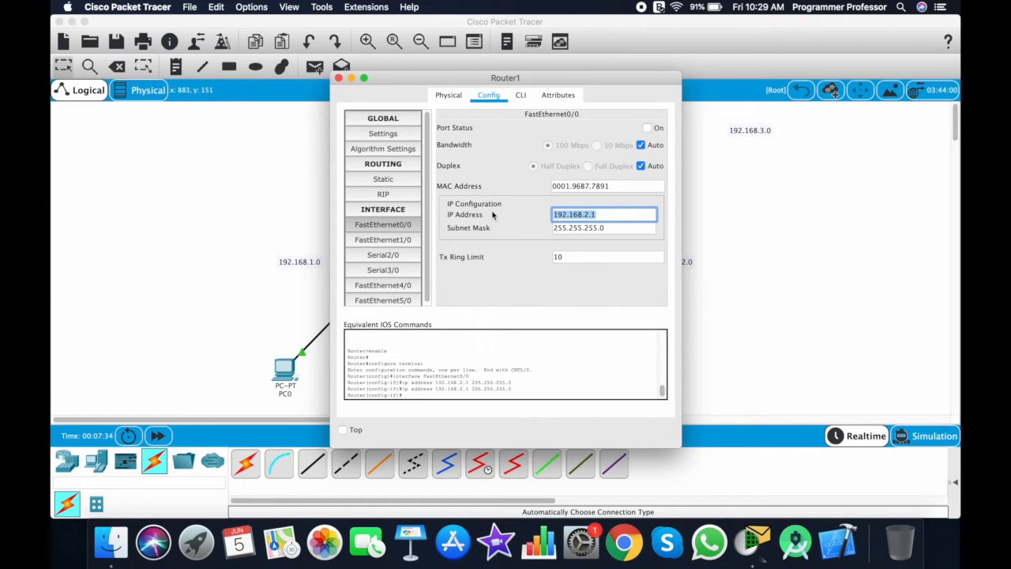
{"action": "left_click", "coordinate": [647, 127]}
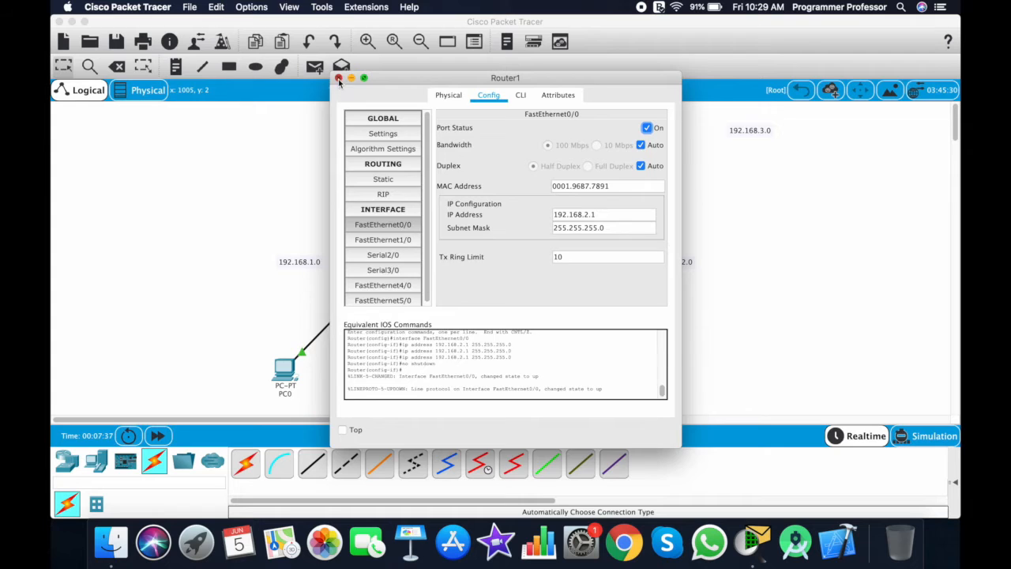
{"action": "left_click", "coordinate": [339, 78]}
- Configure PC2 with static IP address 192.168.2.2, subnet mask 255.255.255.0 and default gateway 192.168.2.1
{"action": "left_click", "coordinate": [611, 372]}
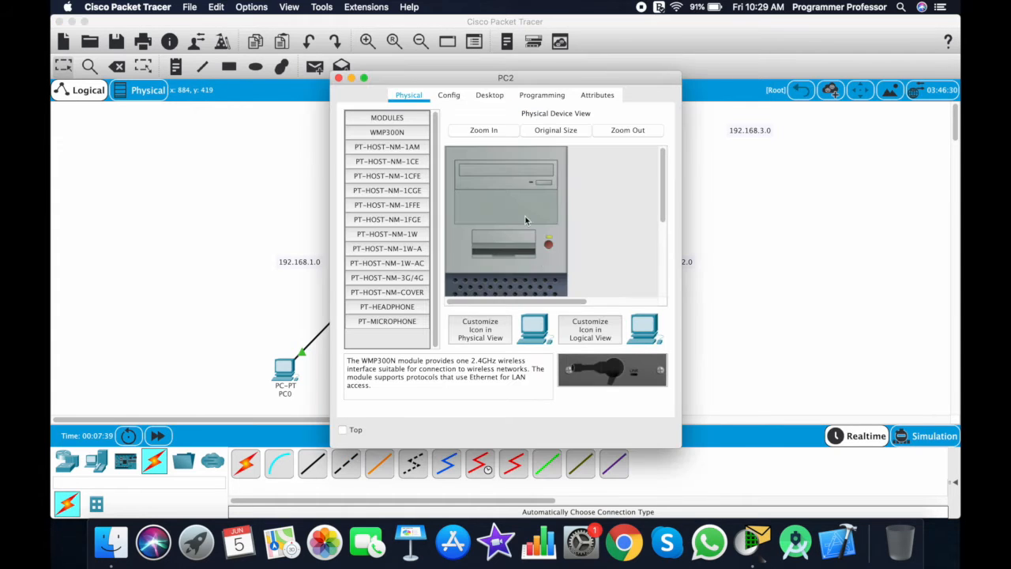
{"action": "left_click", "coordinate": [490, 98]}
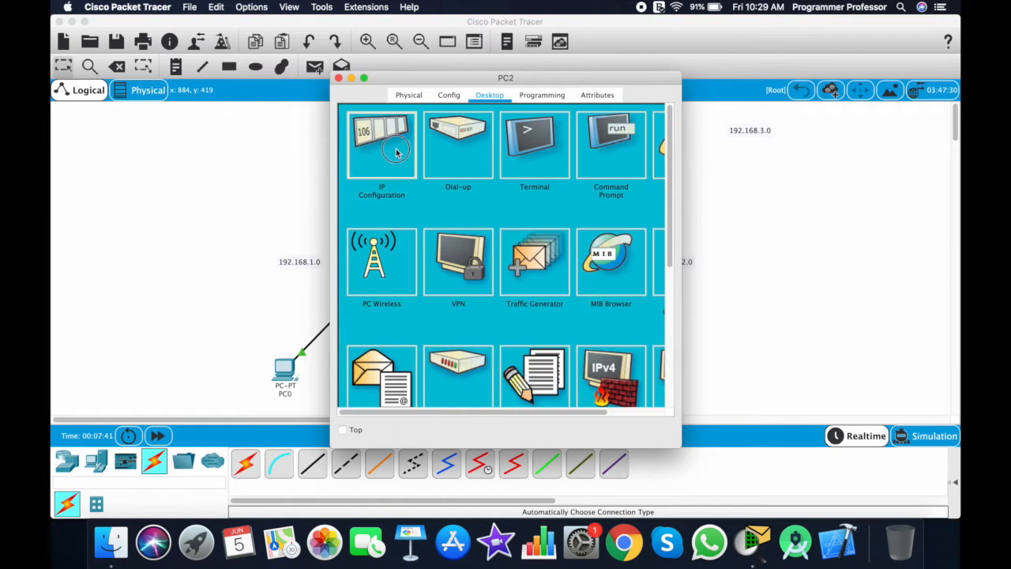
{"action": "left_click", "coordinate": [384, 139]}
{"action": "left_click", "coordinate": [475, 198]}
{"action": "type", "text": "192.168.2.1"}
{"action": "key", "text": "BackSpace"}
{"action": "key", "text": "BackSpace"}
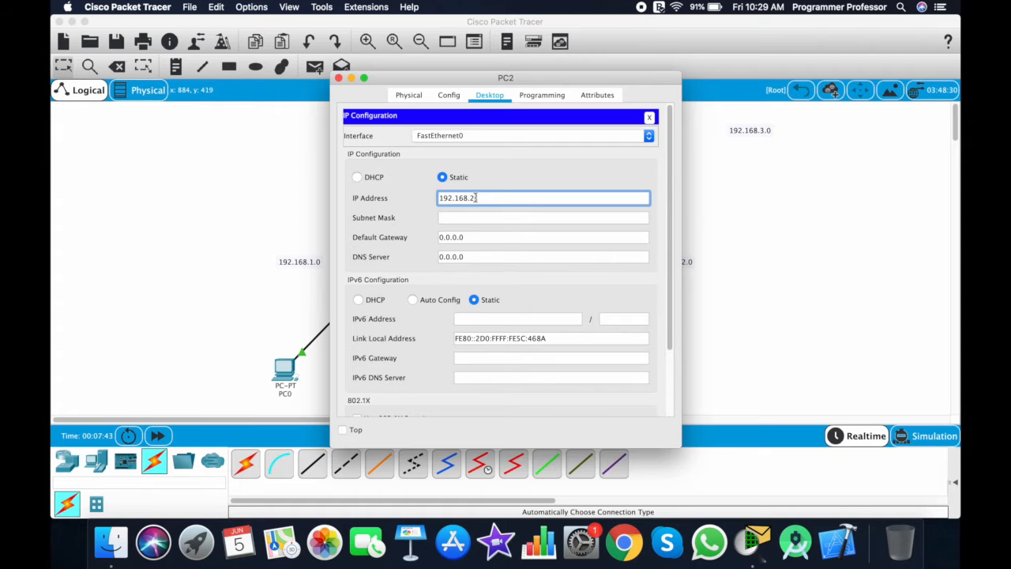
{"action": "key", "text": "Tab"}
{"action": "key", "text": "Tab"}
{"action": "type", "text": "192.168.2.1"}
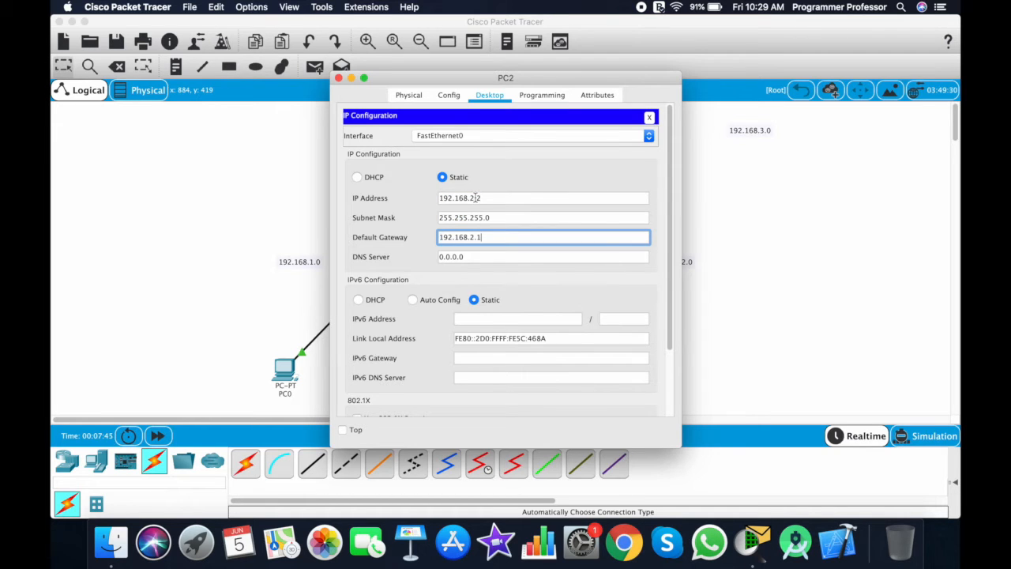
{"action": "left_click", "coordinate": [650, 117]}
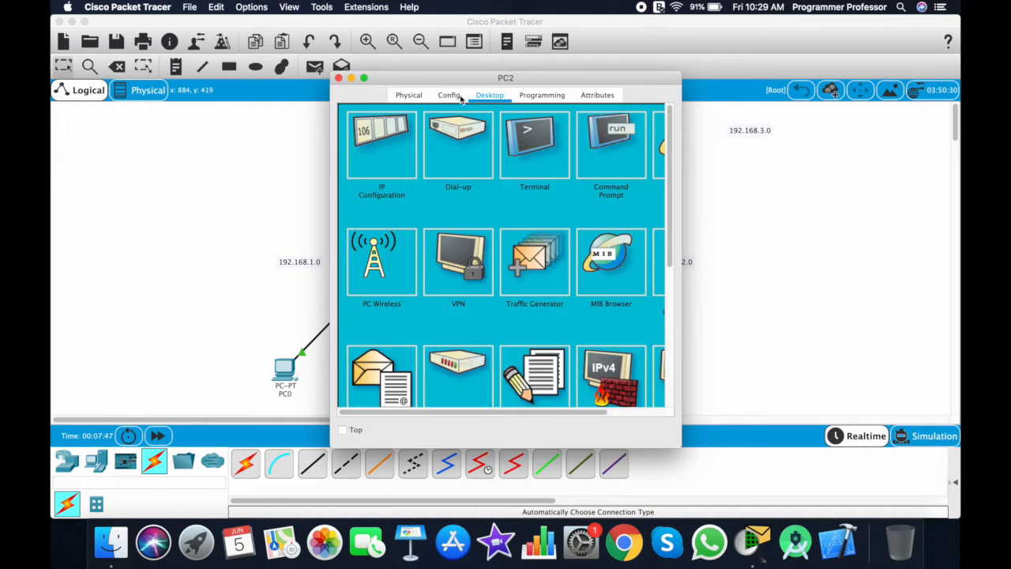
{"action": "left_click", "coordinate": [339, 78]}
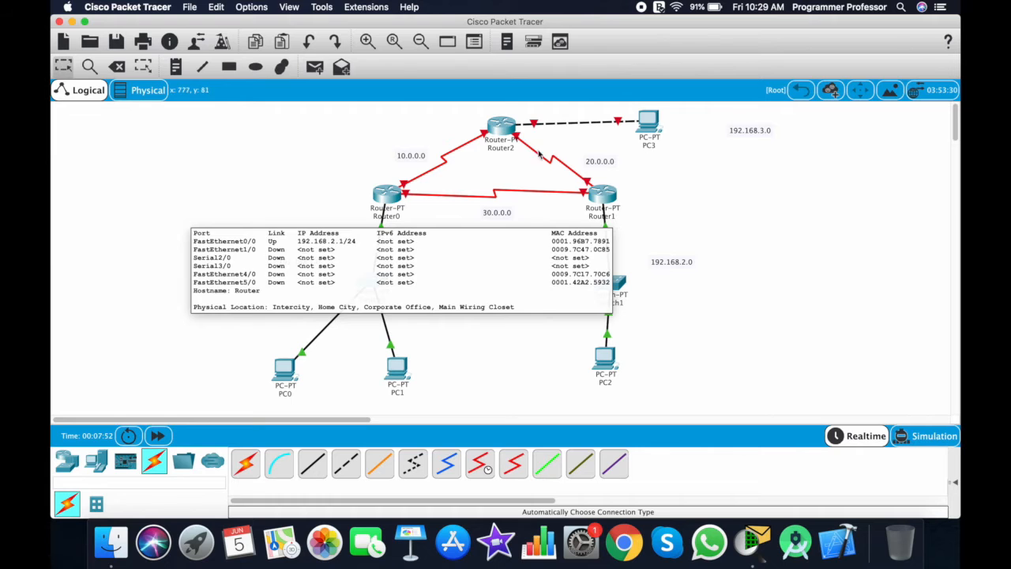
- Give Router2's FastEthernet0/0 interface the IP address 192.168.3.1 with subnet mask 255.255.255.0
{"action": "left_click", "coordinate": [510, 127]}
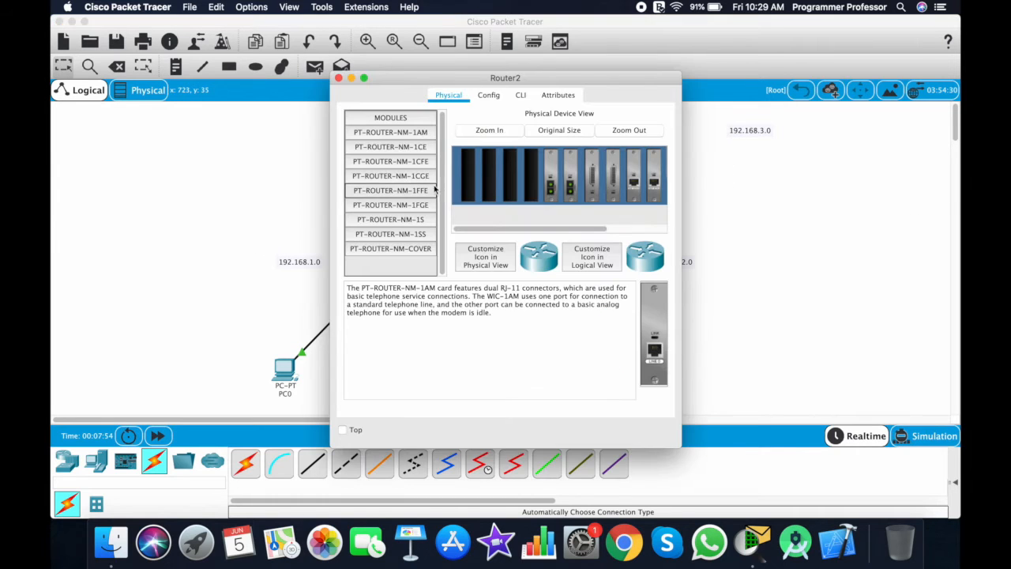
{"action": "left_click", "coordinate": [489, 95]}
{"action": "left_click", "coordinate": [382, 225]}
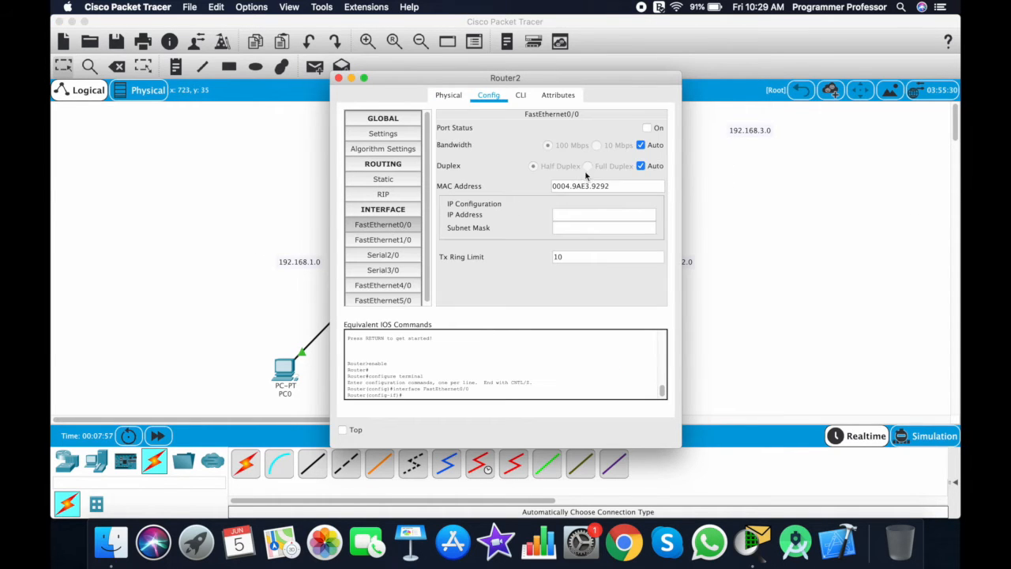
{"action": "left_click", "coordinate": [601, 214]}
{"action": "type", "text": "192.168.2.1"}
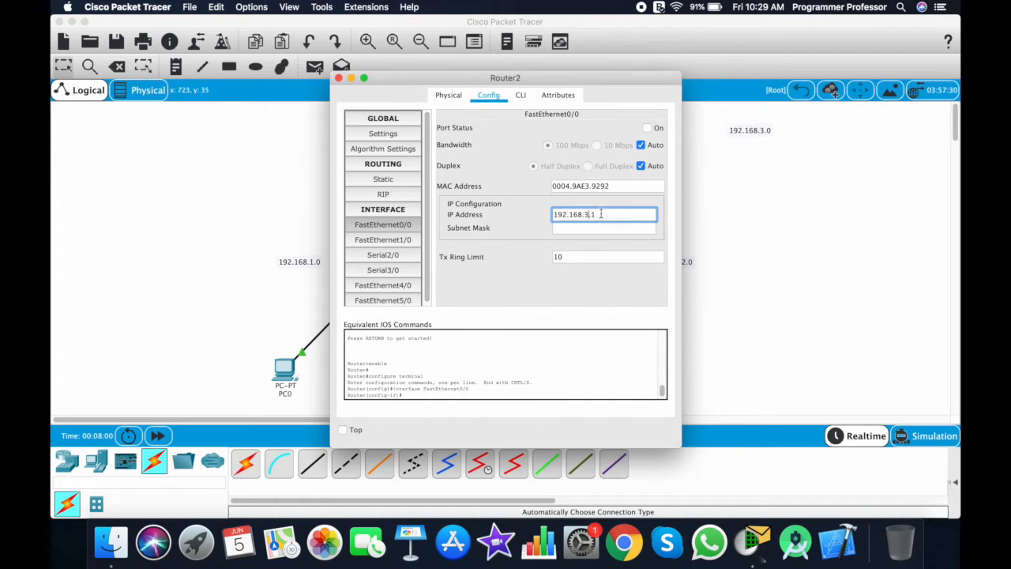
{"action": "key", "text": "Tab"}
- Copy the IP address of Router2's FastEthernet0/0 interface, turn its port on and close the router's settings
{"action": "left_click", "coordinate": [606, 214]}
{"action": "key", "text": "super+c"}
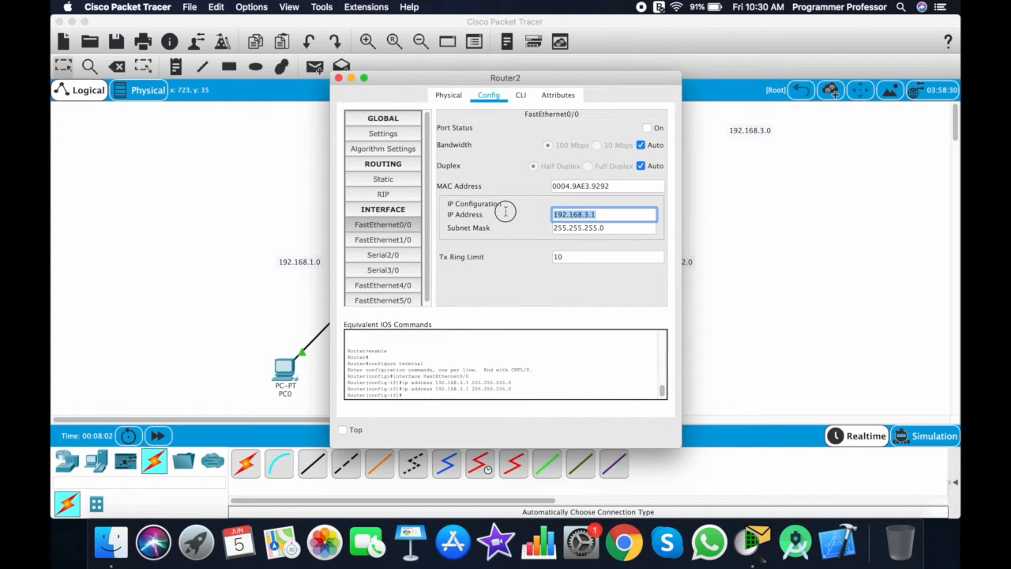
{"action": "left_click", "coordinate": [647, 128]}
{"action": "left_click", "coordinate": [338, 77]}
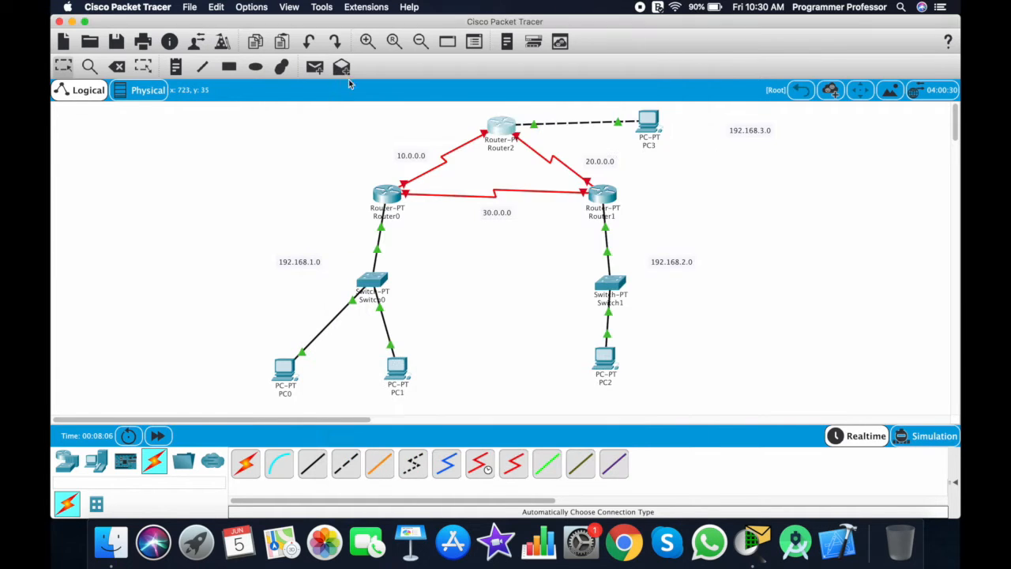
- Configure PC3 with static IP address 192.168.3.2, subnet mask 255.255.255.0 and default gateway 192.168.3.1
{"action": "left_click", "coordinate": [650, 123]}
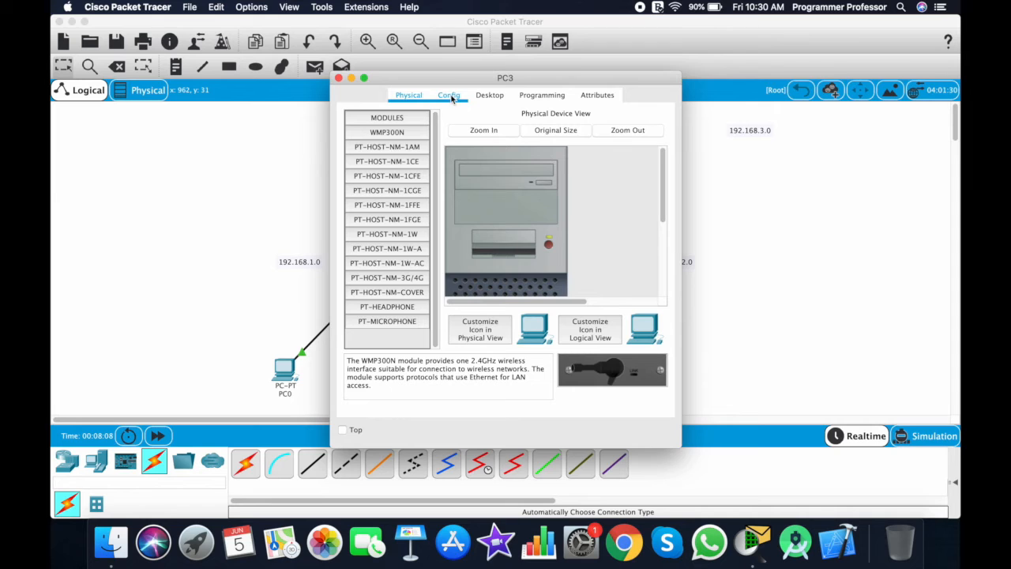
{"action": "left_click", "coordinate": [478, 98]}
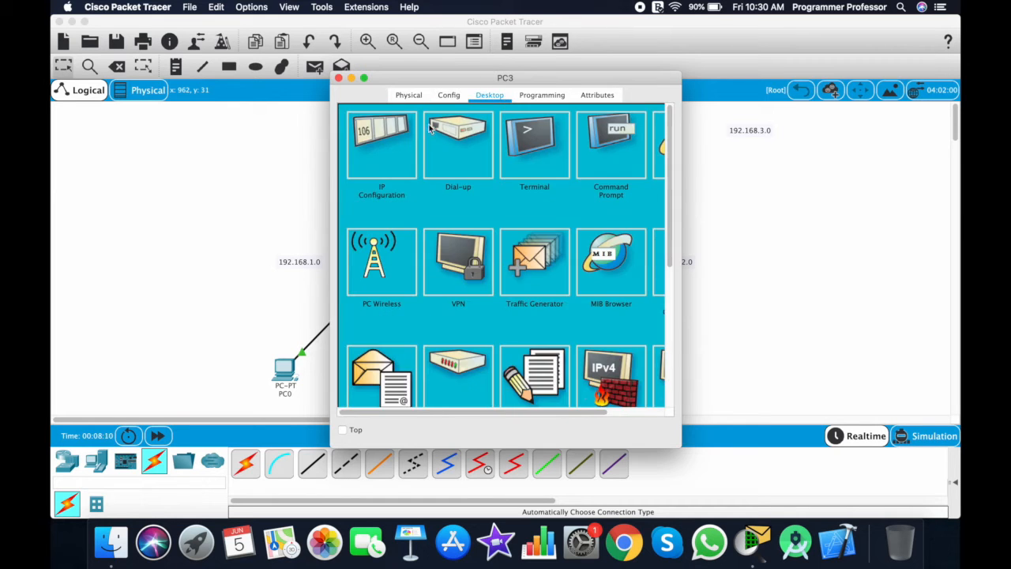
{"action": "left_click", "coordinate": [376, 154]}
{"action": "left_click", "coordinate": [469, 198]}
{"action": "type", "text": "192.168.3.1"}
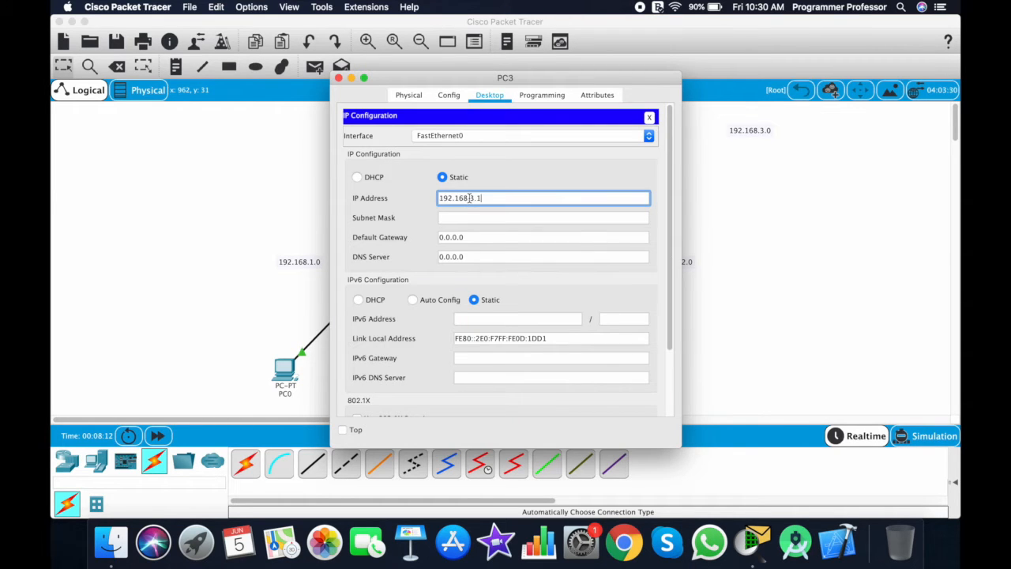
{"action": "key", "text": "Tab"}
{"action": "key", "text": "Tab"}
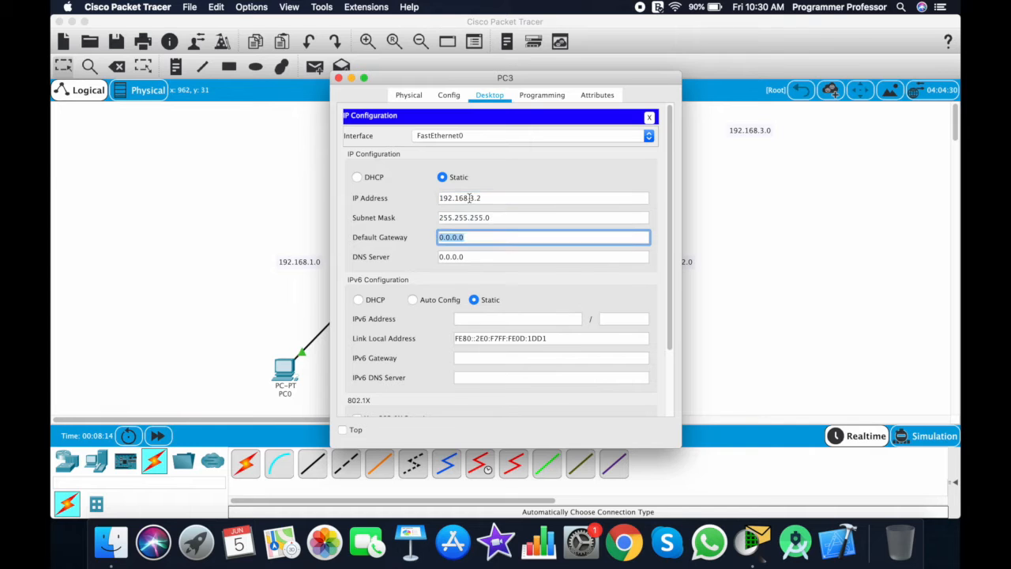
{"action": "key", "text": "super+v"}
{"action": "left_click", "coordinate": [648, 118]}
{"action": "left_click", "coordinate": [339, 78]}
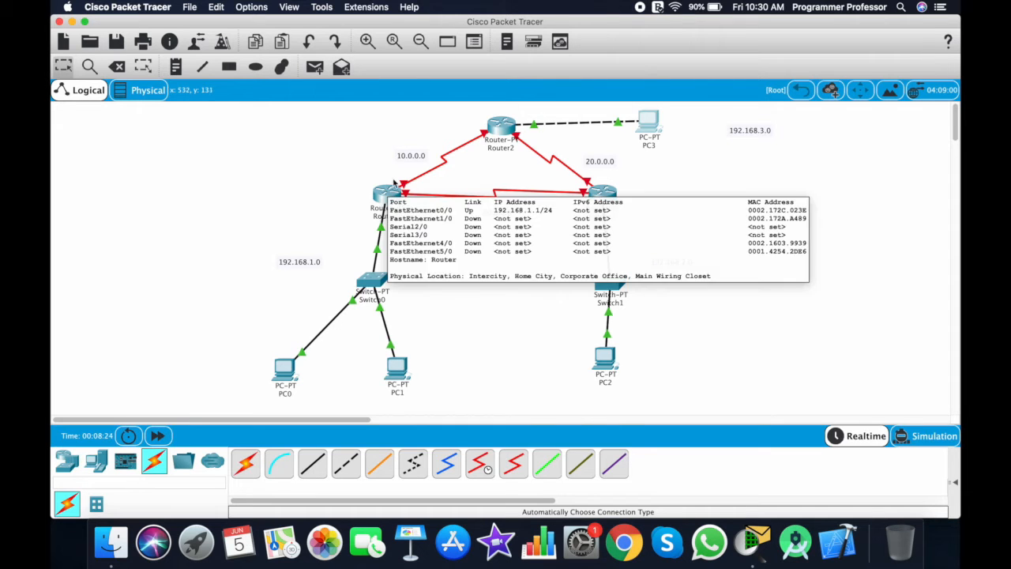
- Assign IP address 10.0.0.1 with subnet mask 255.0.0.0 to Router0's Serial2/0 interface and turn the port on
{"action": "mouse_move", "coordinate": [495, 135]}
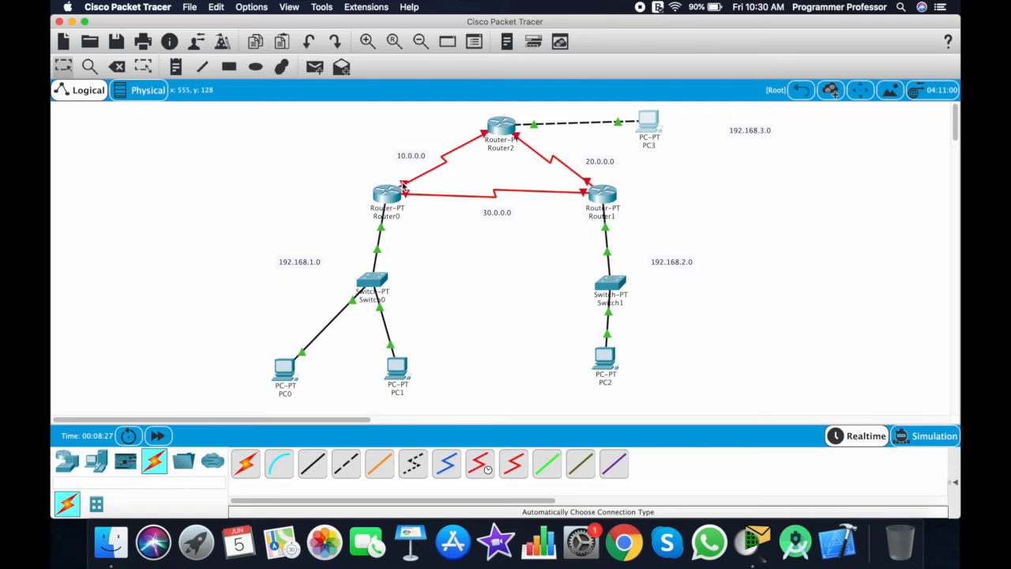
{"action": "mouse_move", "coordinate": [403, 186]}
{"action": "left_click", "coordinate": [390, 196]}
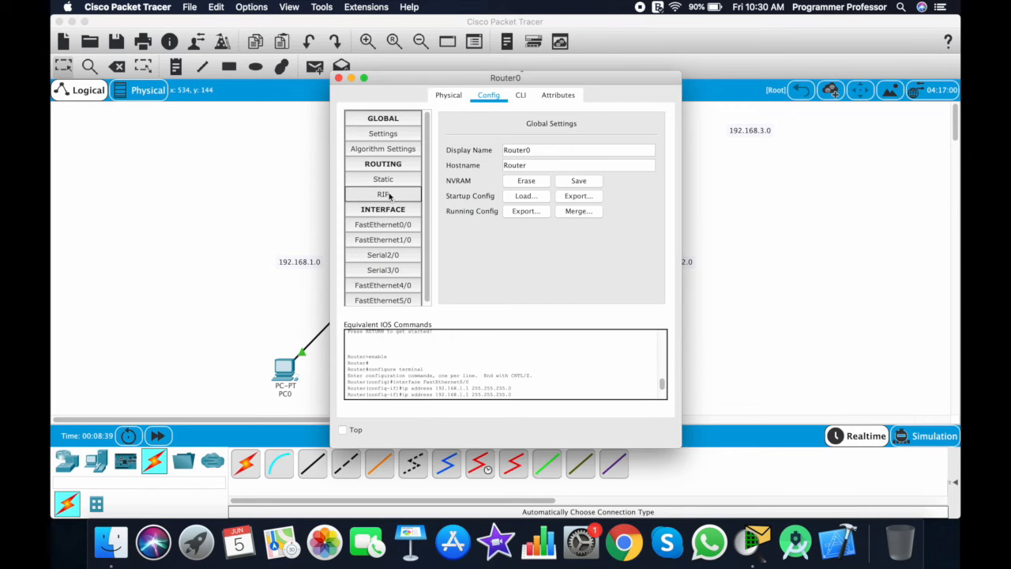
{"action": "left_click", "coordinate": [396, 256]}
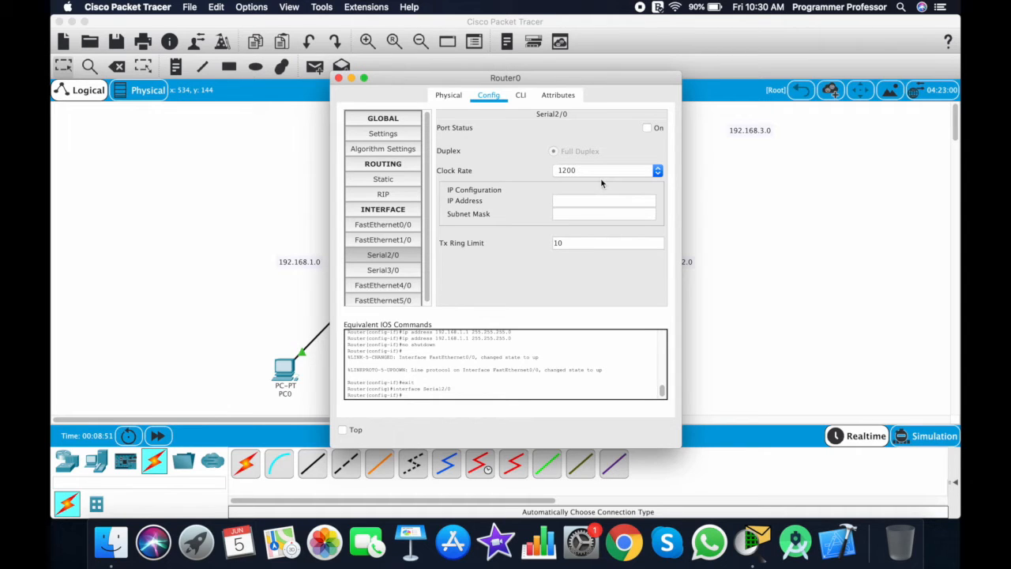
{"action": "left_click", "coordinate": [590, 200]}
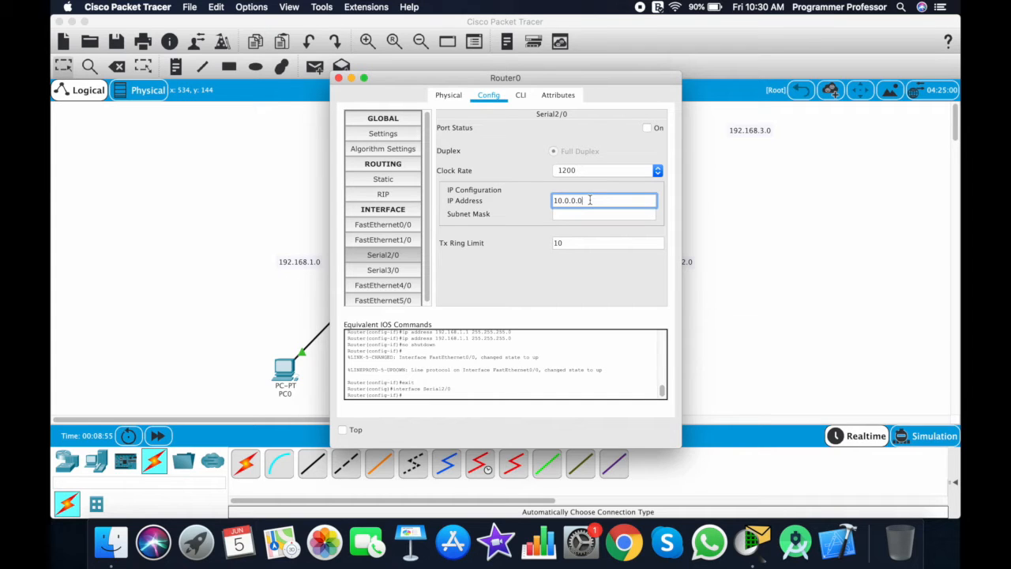
{"action": "key", "text": "Tab"}
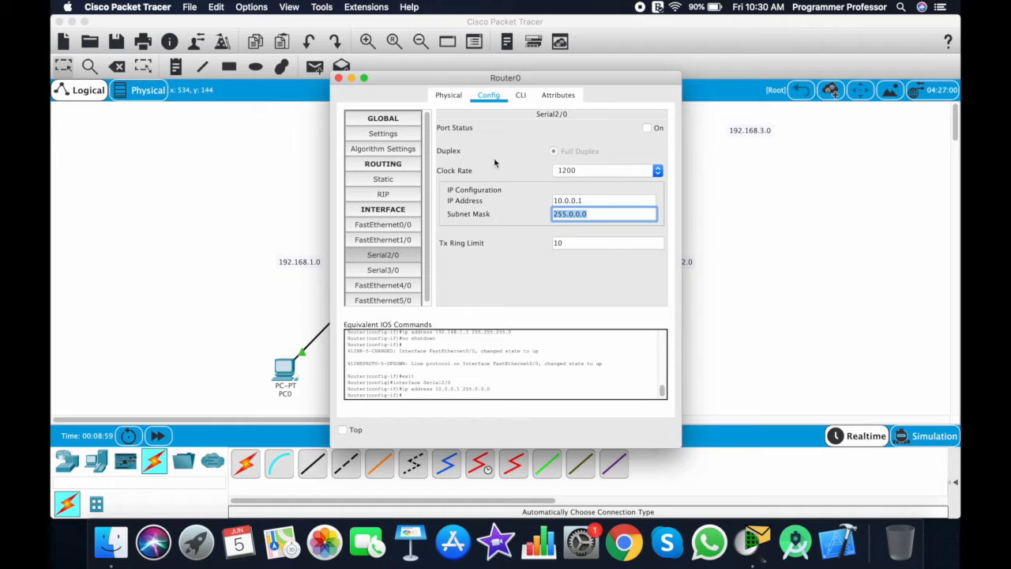
{"action": "left_click", "coordinate": [647, 128]}
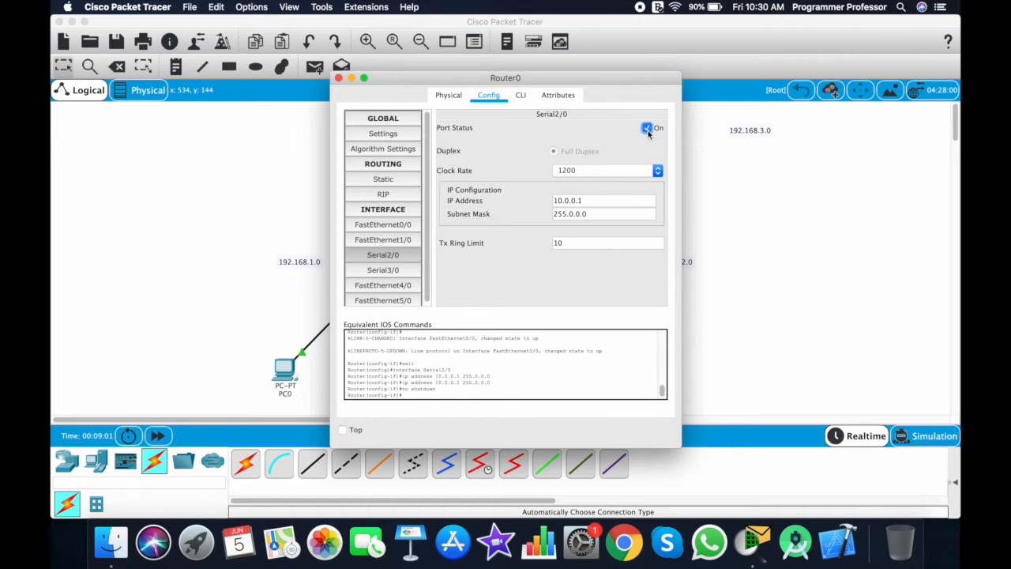
{"action": "left_click", "coordinate": [338, 78]}
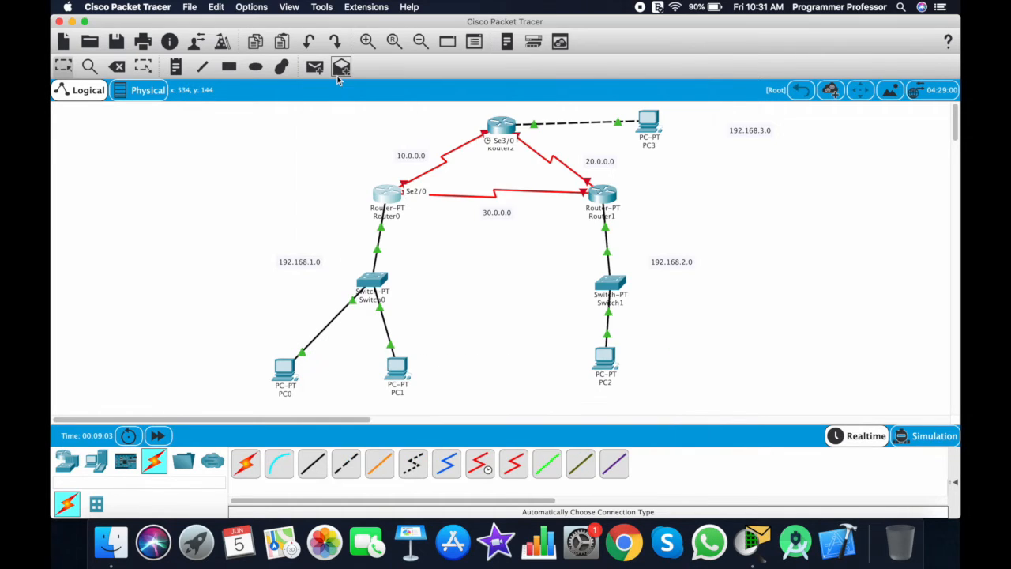
- Assign IP address 10.0.0.2 with subnet mask 255.0.0.0 to Router2's Serial3/0 interface and turn the port on
{"action": "left_click", "coordinate": [504, 126]}
{"action": "left_click", "coordinate": [391, 270]}
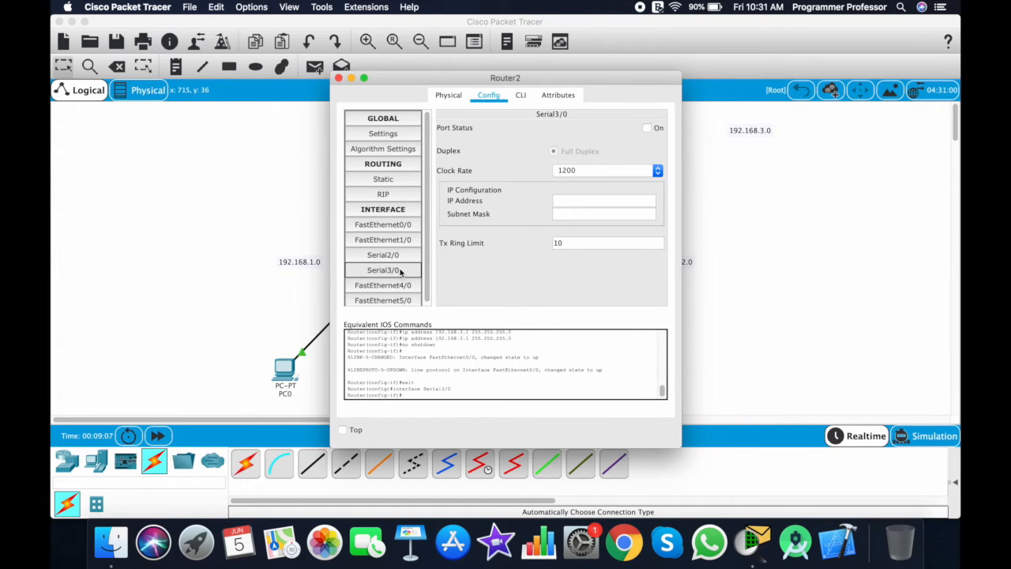
{"action": "left_click", "coordinate": [597, 202]}
{"action": "type", "text": "1"}
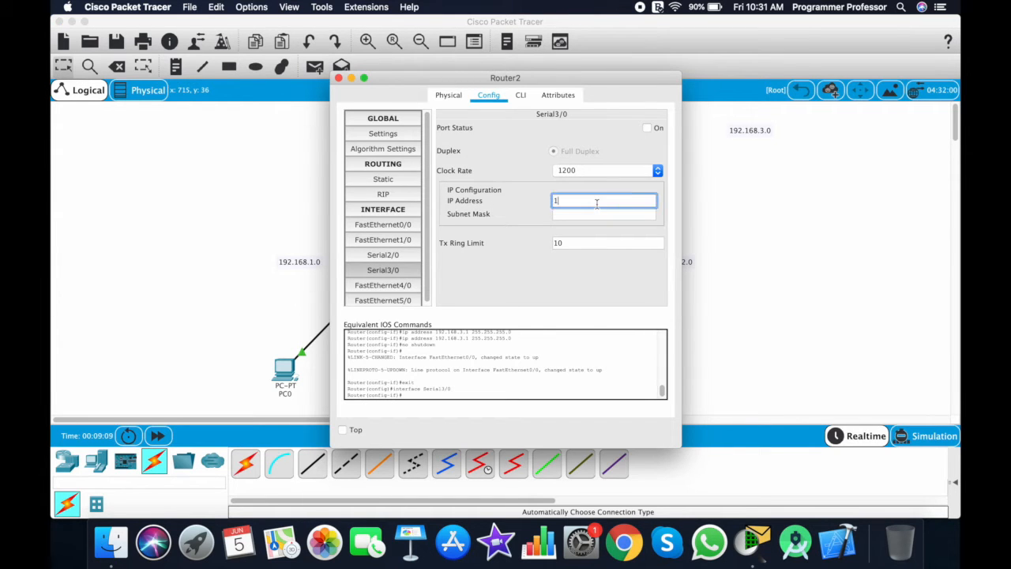
{"action": "type", "text": "0.0.0.2"}
{"action": "key", "text": "Tab"}
{"action": "left_click", "coordinate": [647, 128]}
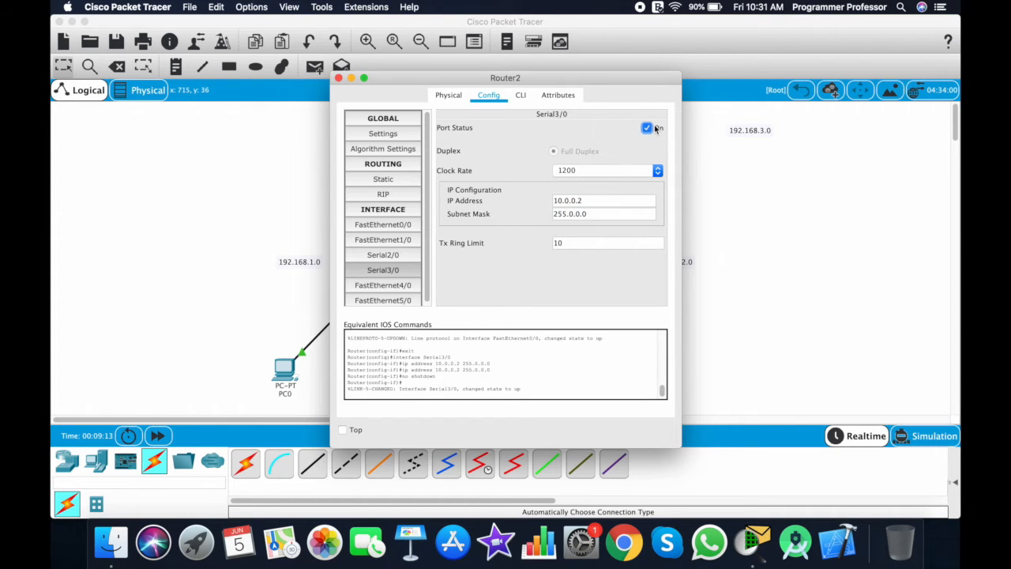
{"action": "left_click", "coordinate": [338, 77]}
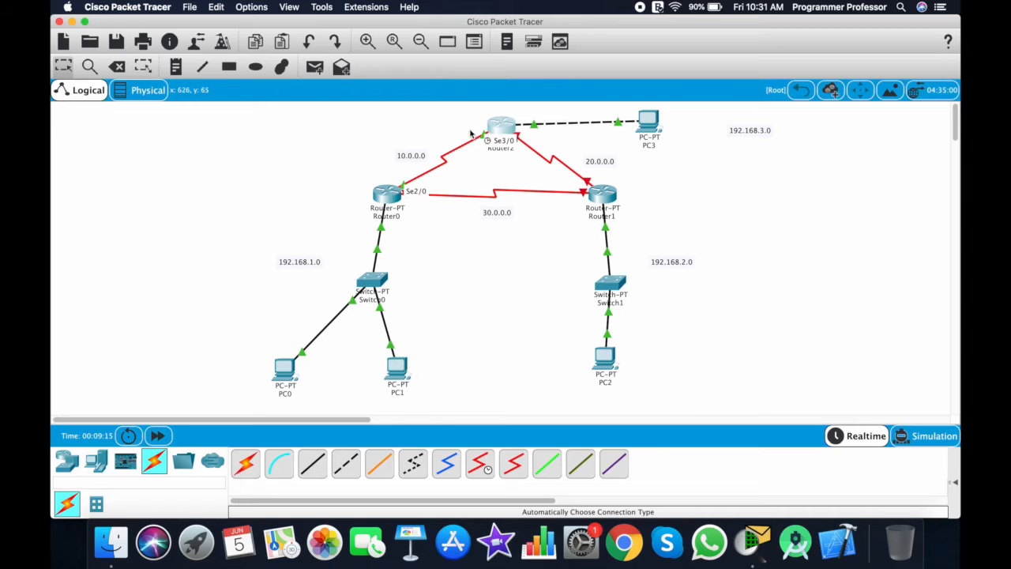
- Assign IP address 20.0.0.1 with subnet mask 255.0.0.0 to Router2's Serial2/0 interface and turn the port on
{"action": "mouse_move", "coordinate": [487, 134]}
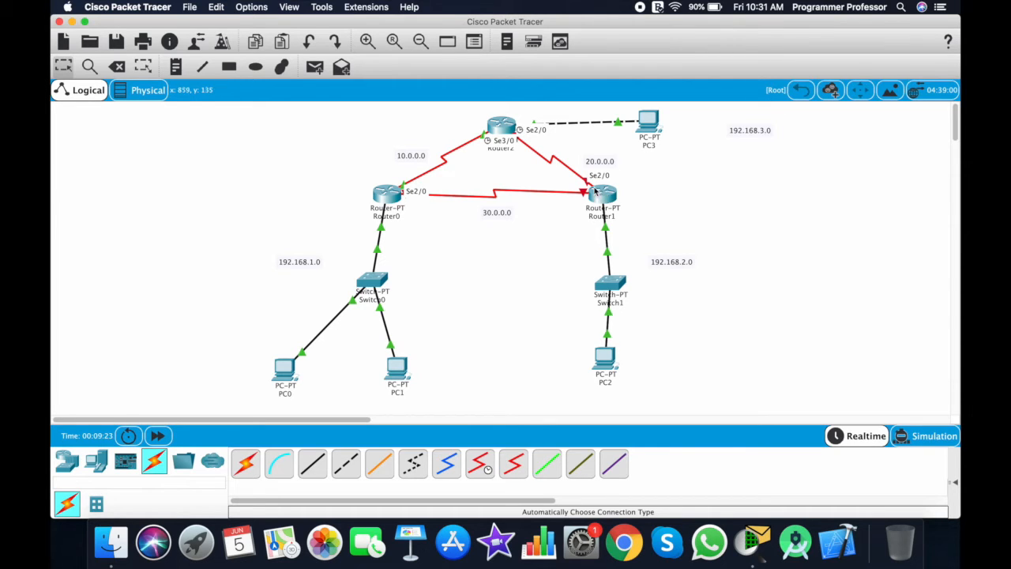
{"action": "left_click", "coordinate": [503, 126]}
{"action": "left_click", "coordinate": [385, 253]}
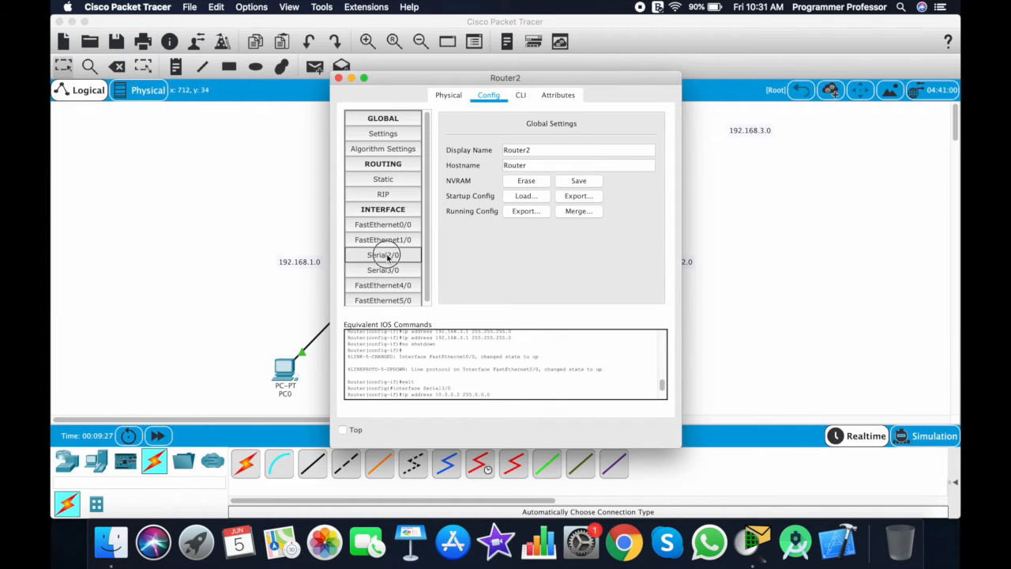
{"action": "left_click", "coordinate": [577, 203]}
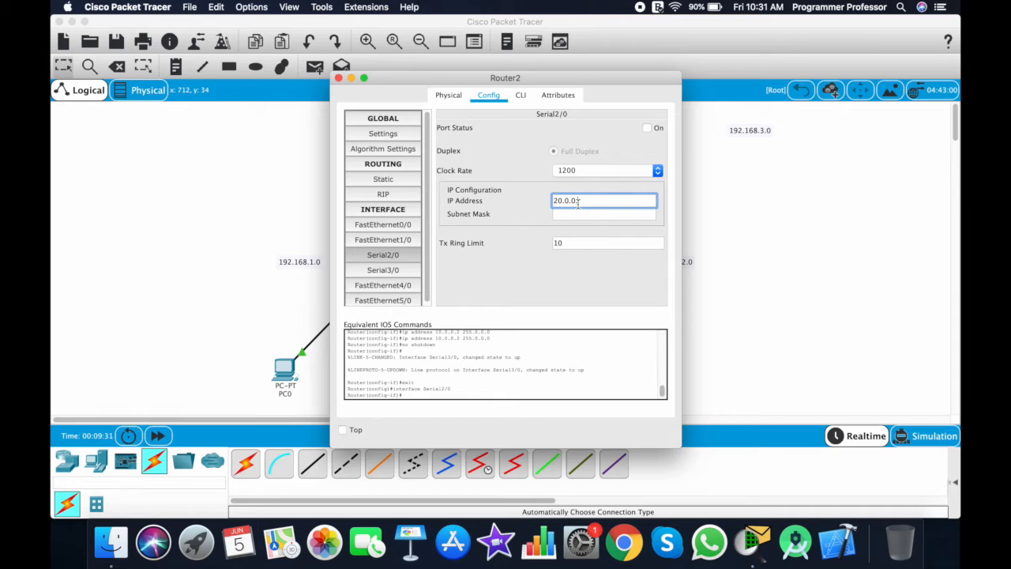
{"action": "type", "text": "20.0.0.1"}
{"action": "key", "text": "Tab"}
{"action": "left_click", "coordinate": [647, 127]}
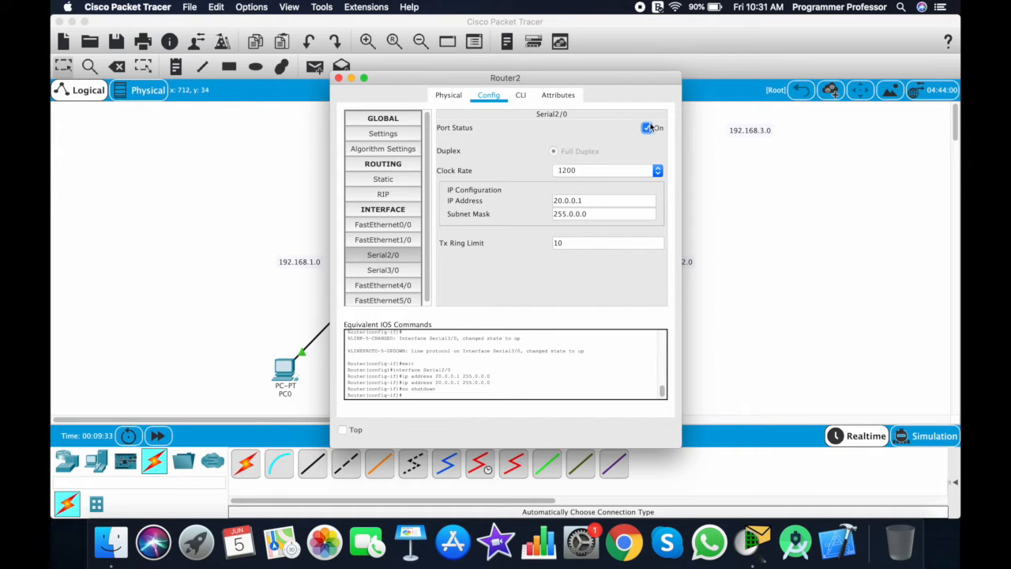
{"action": "left_click", "coordinate": [338, 77]}
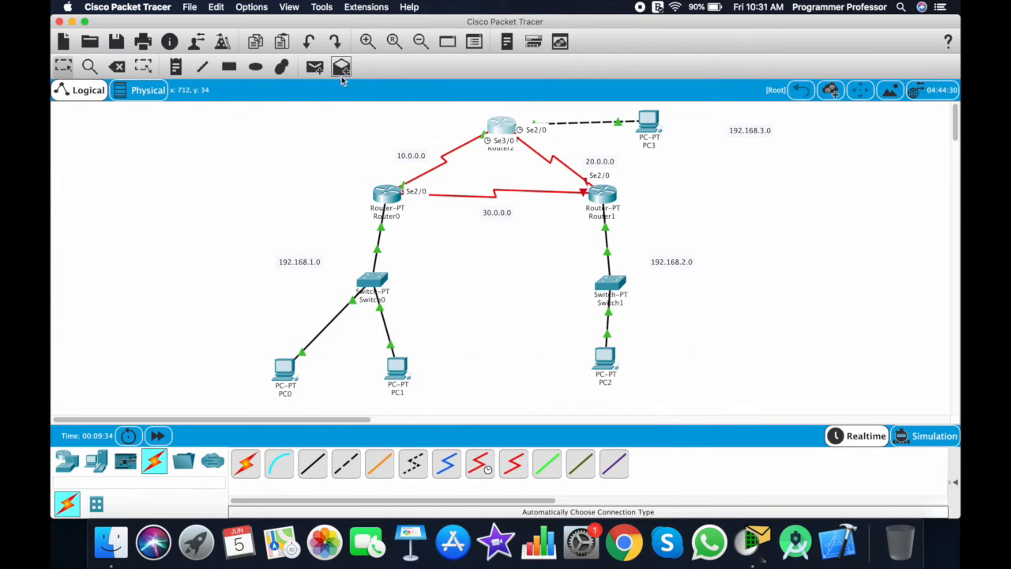
- Assign IP address 20.0.0.2 with subnet mask 255.0.0.0 to Router1's Serial2/0 interface and turn the port on
{"action": "left_click", "coordinate": [599, 193]}
{"action": "left_click", "coordinate": [385, 254]}
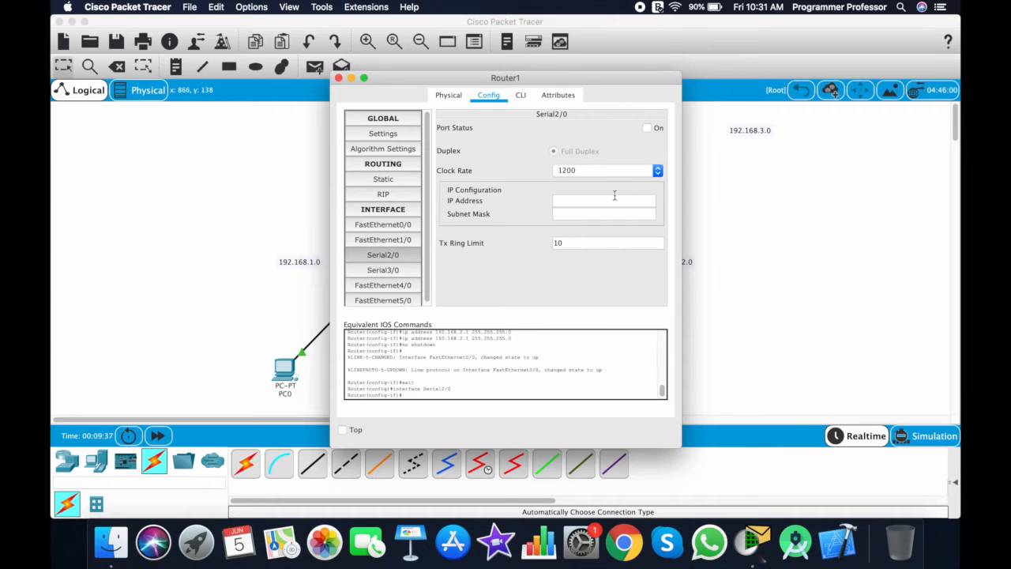
{"action": "left_click", "coordinate": [614, 197]}
{"action": "type", "text": "20.0.0.2"}
{"action": "key", "text": "Tab"}
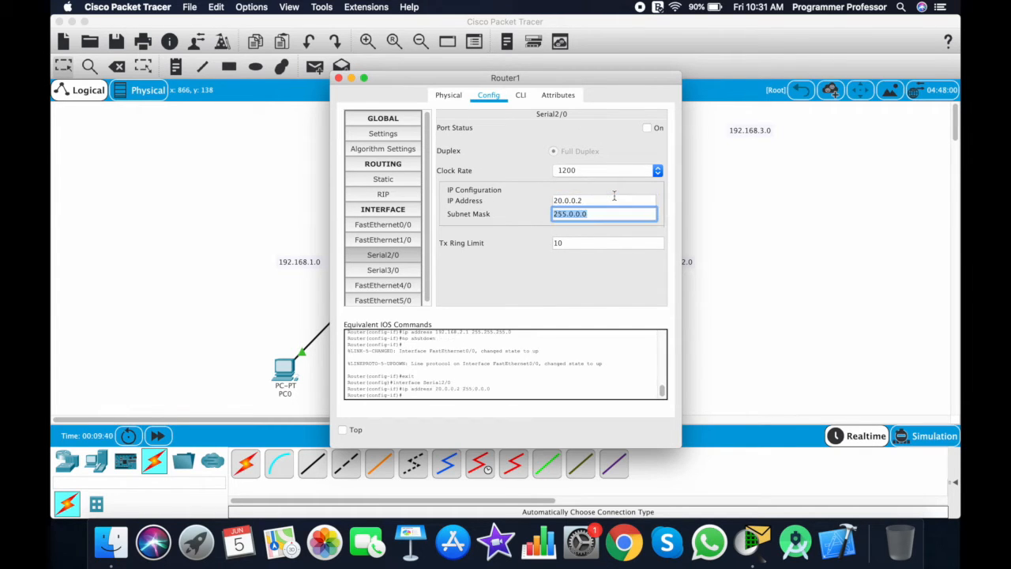
{"action": "left_click", "coordinate": [647, 127]}
{"action": "left_click", "coordinate": [338, 77]}
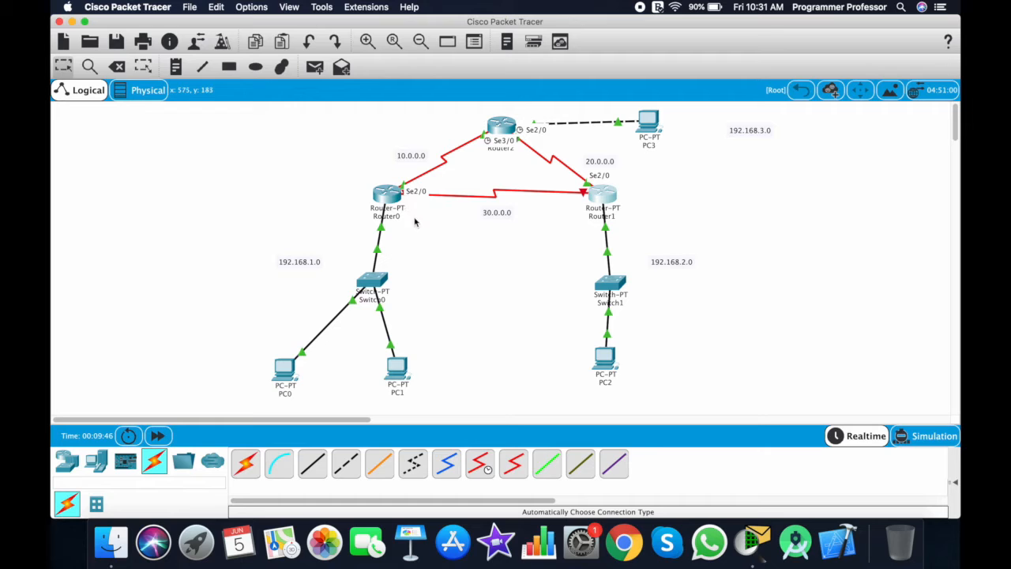
- Assign IP address 30.0.0.2 with subnet mask 255.0.0.0 to Router0's Serial3/0 interface and turn the port on
{"action": "mouse_move", "coordinate": [397, 200]}
{"action": "left_click", "coordinate": [586, 194]}
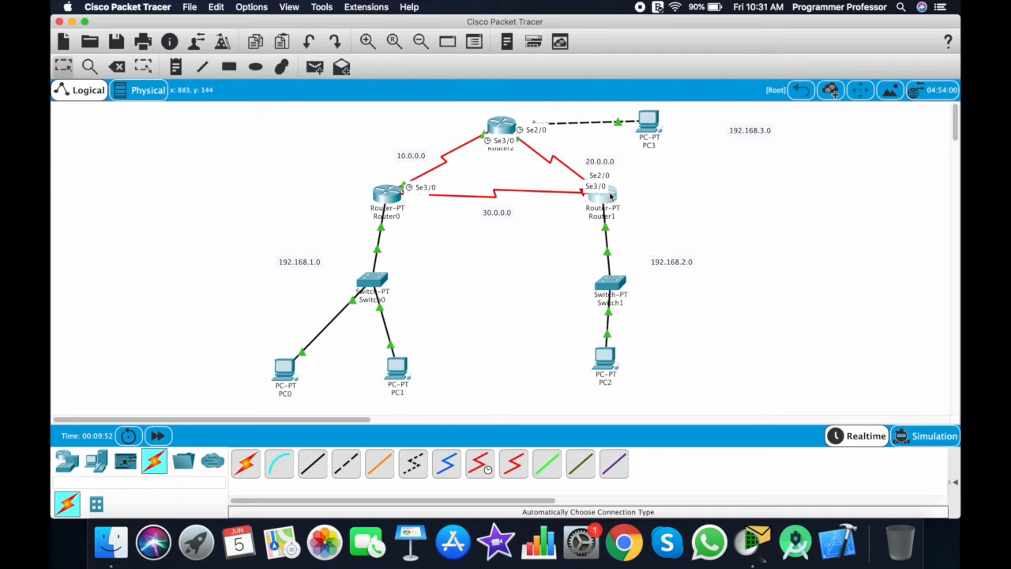
{"action": "left_click", "coordinate": [398, 195]}
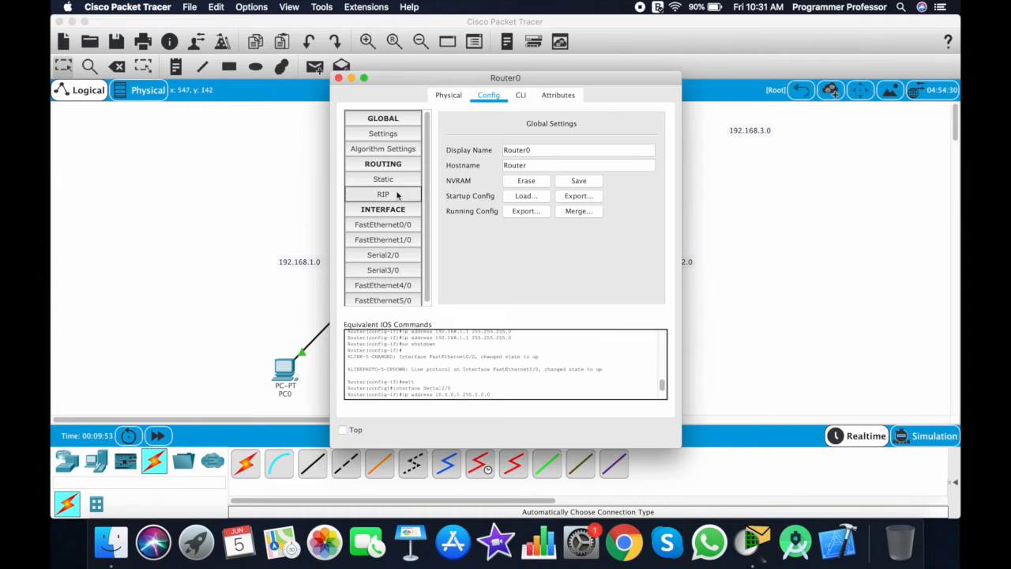
{"action": "left_click", "coordinate": [412, 269]}
{"action": "left_click", "coordinate": [590, 200]}
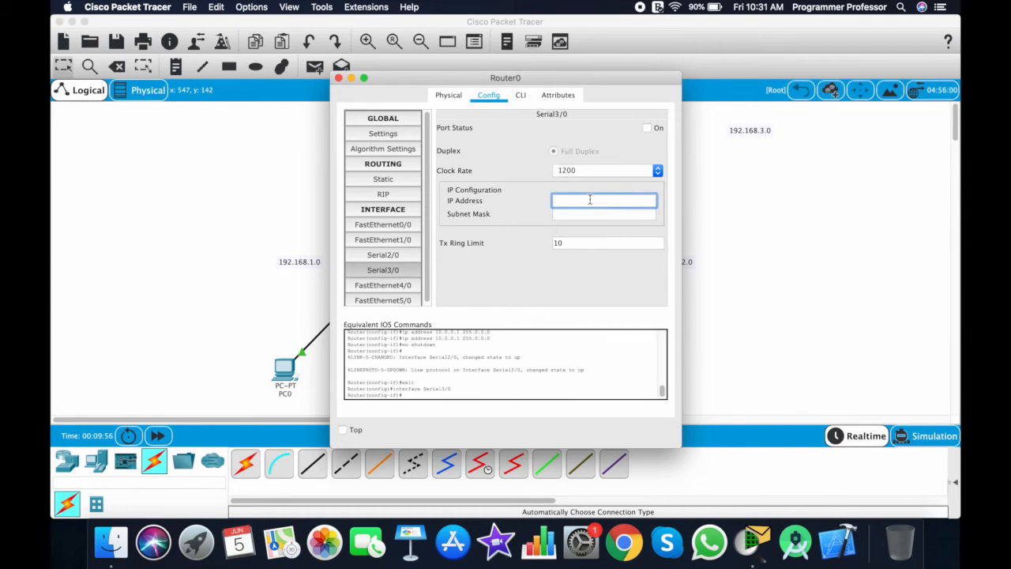
{"action": "type", "text": "30.0.0.2"}
{"action": "key", "text": "Tab"}
{"action": "left_click", "coordinate": [647, 127]}
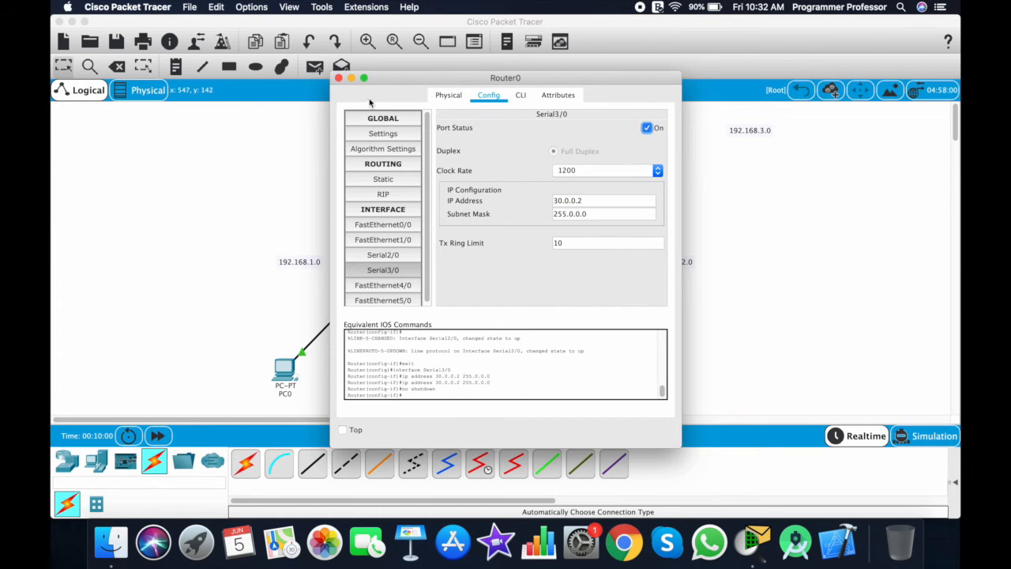
{"action": "left_click", "coordinate": [338, 77]}
- Assign IP address 30.0.0.1 with subnet mask 255.0.0.0 to Router1's Serial3/0 interface and turn the port on
{"action": "left_click", "coordinate": [606, 196]}
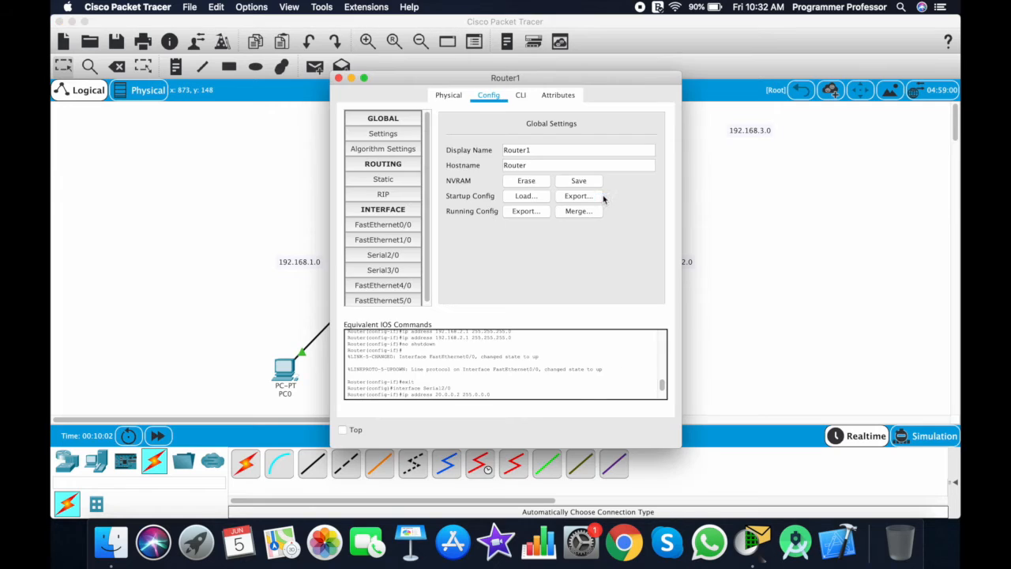
{"action": "left_click", "coordinate": [409, 265]}
{"action": "left_click", "coordinate": [571, 200]}
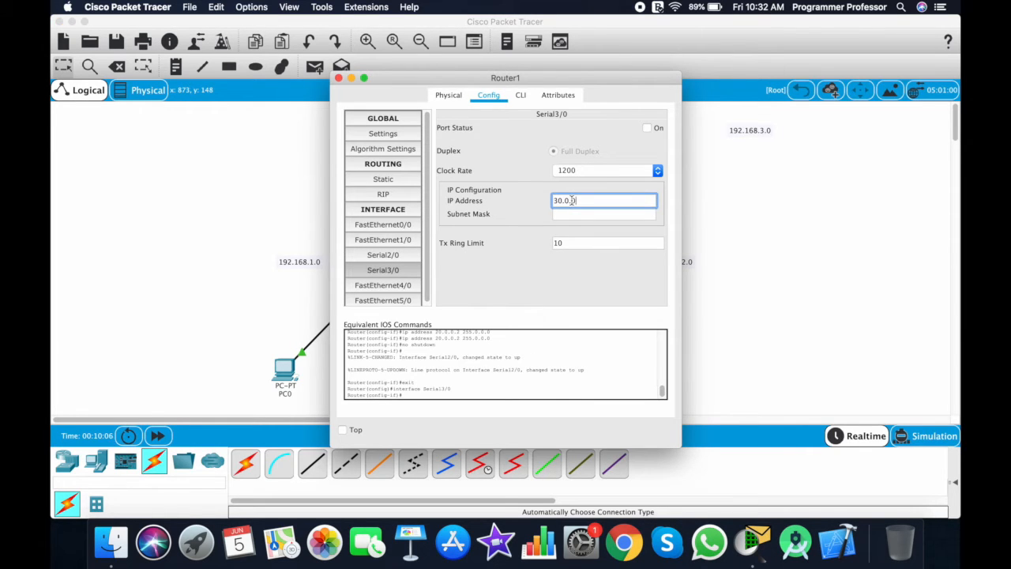
{"action": "key", "text": "Tab"}
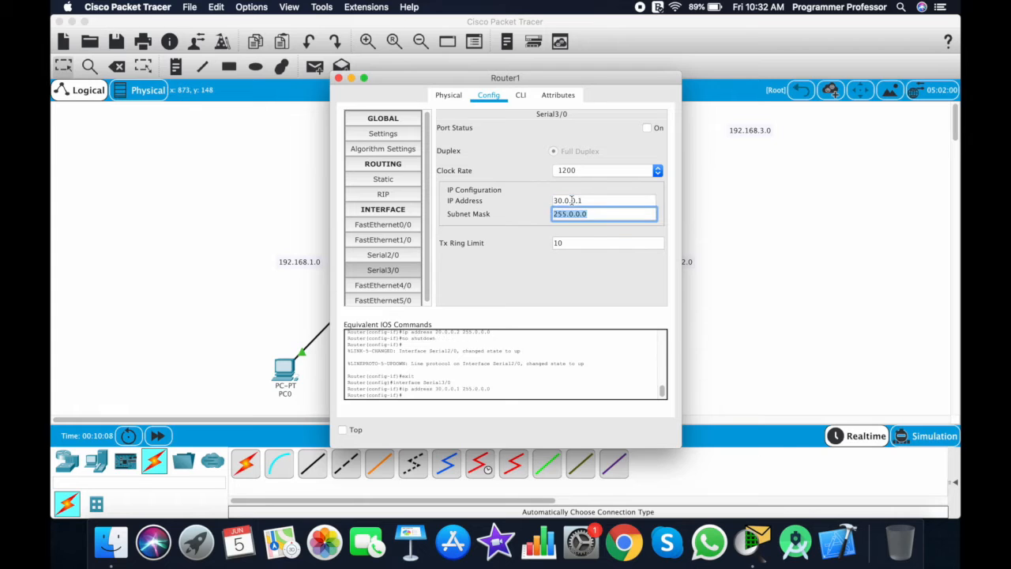
{"action": "left_click", "coordinate": [647, 127]}
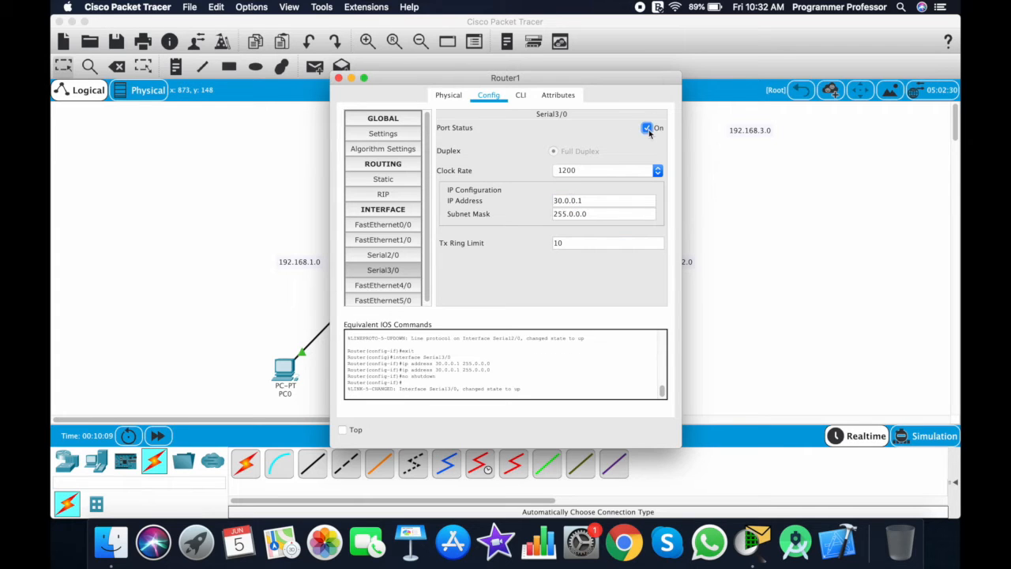
{"action": "left_click", "coordinate": [338, 78]}
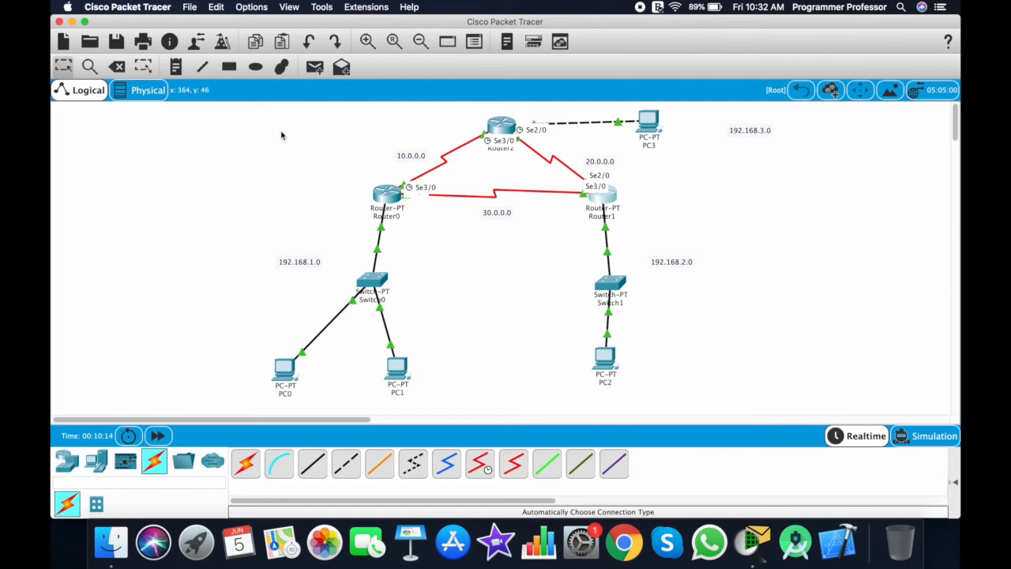
- Send a simple PDU from PC0 to PC1 and show the PDU list to check its delivery status
{"action": "left_click", "coordinate": [315, 68]}
{"action": "left_click", "coordinate": [283, 368]}
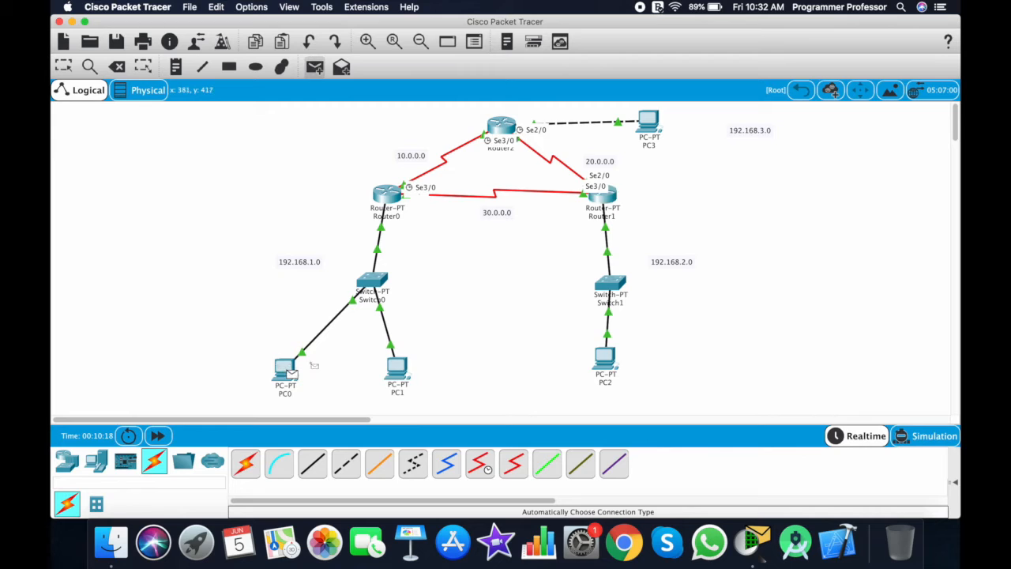
{"action": "left_click", "coordinate": [395, 366]}
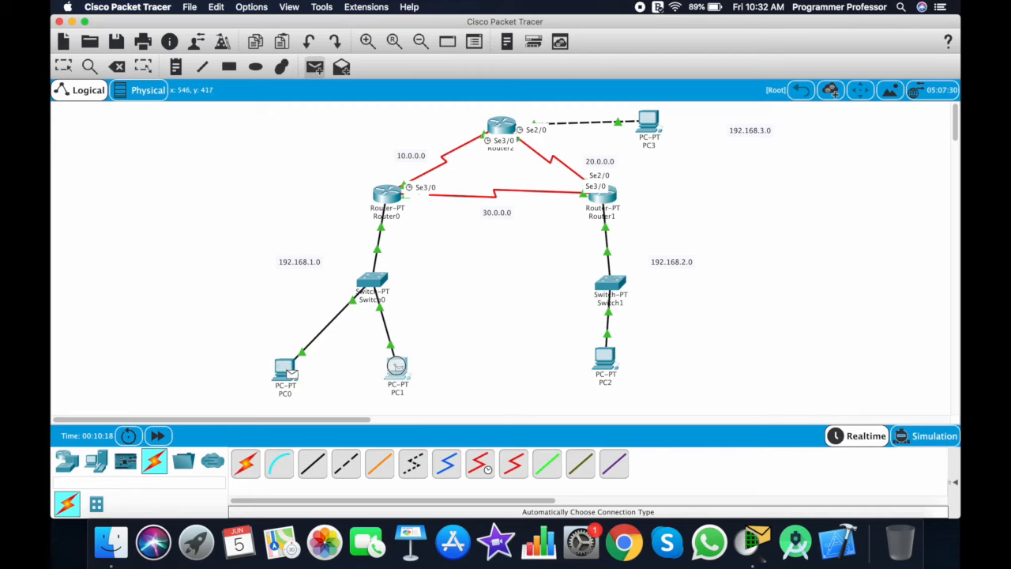
{"action": "left_click", "coordinate": [954, 475]}
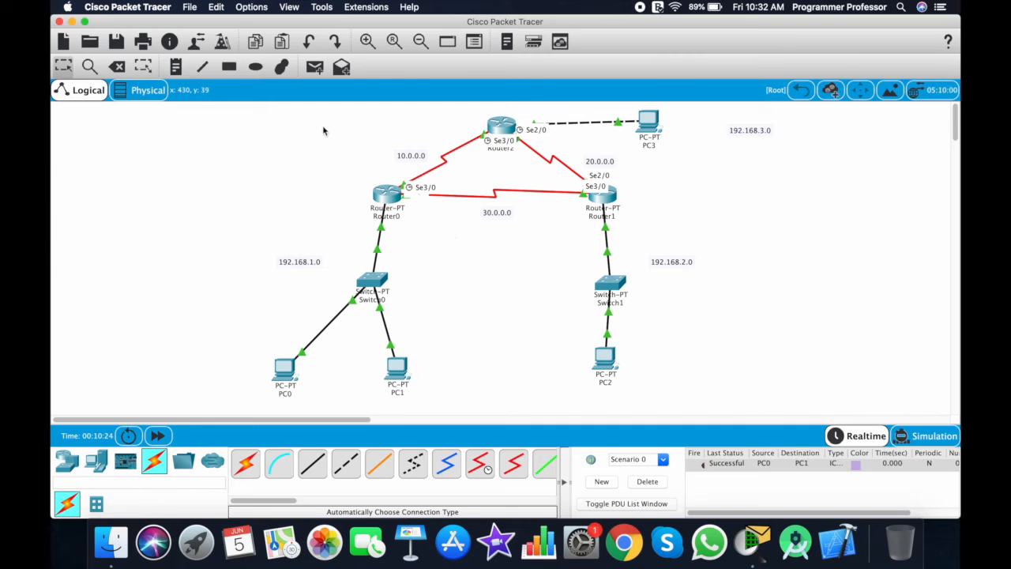
- Send a simple PDU from PC2 to Router1 to test the connection
{"action": "left_click", "coordinate": [314, 67]}
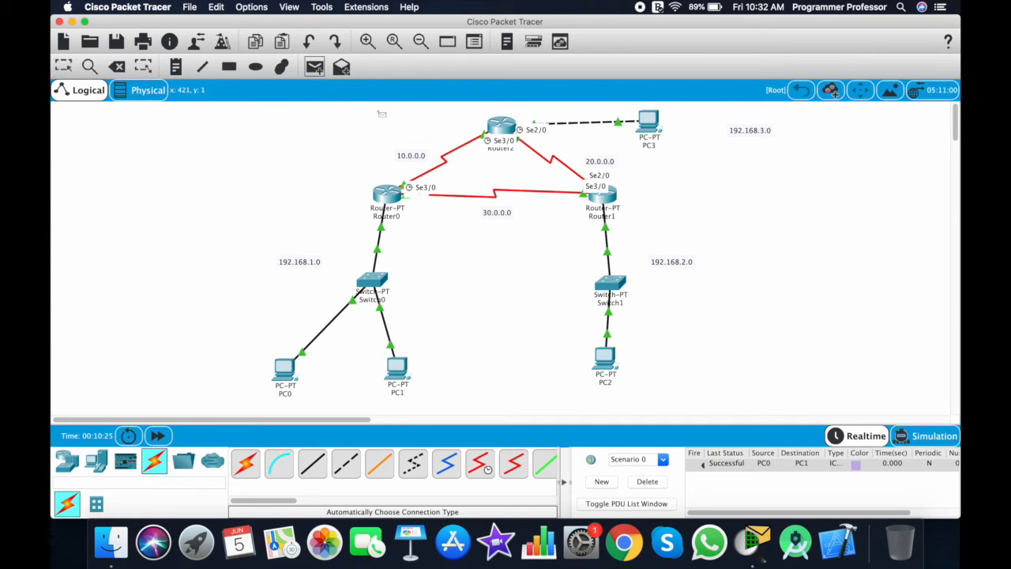
{"action": "left_click", "coordinate": [606, 365]}
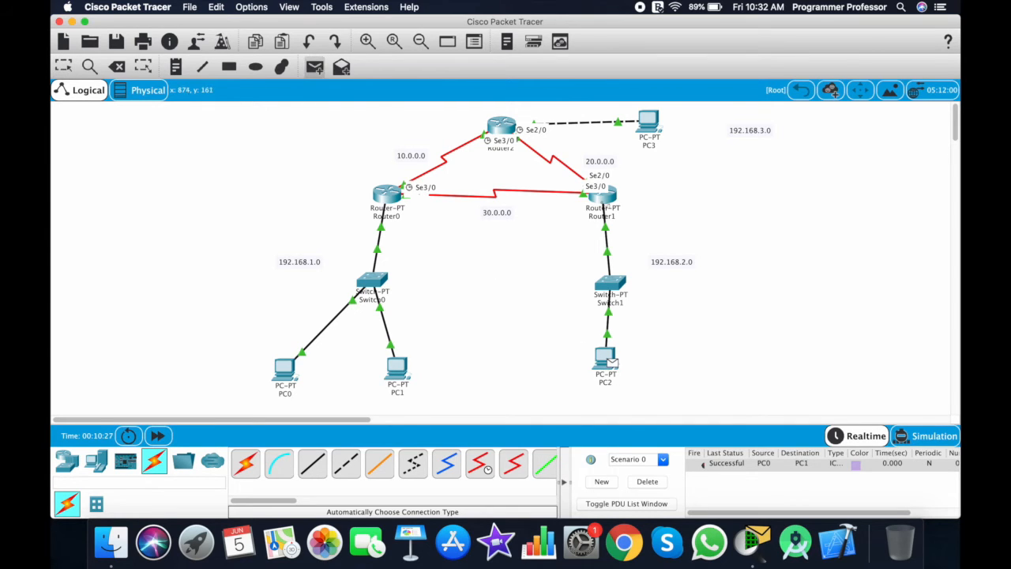
{"action": "left_click", "coordinate": [602, 197]}
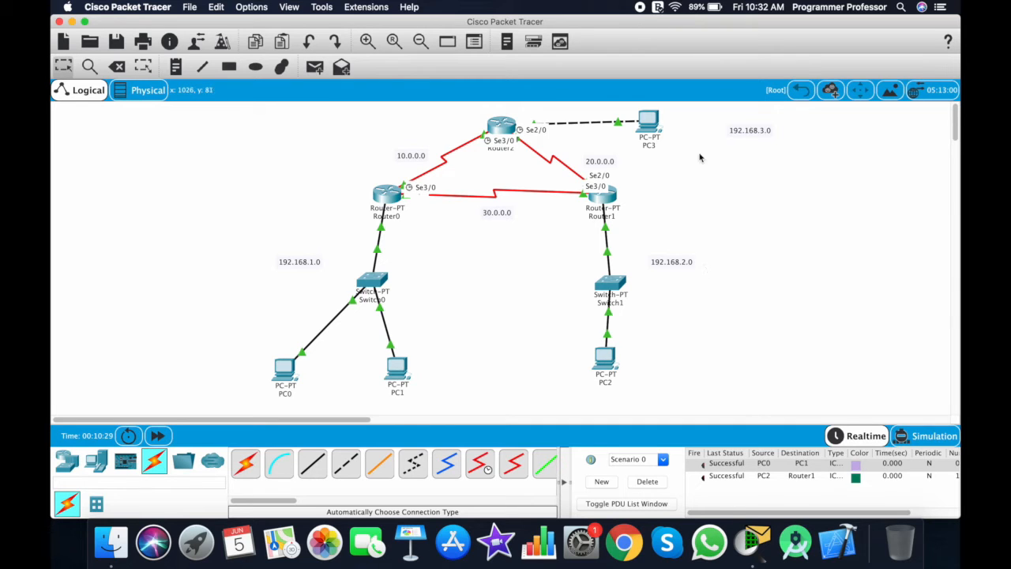
- Send a simple PDU from PC0 to PC2 to test connectivity between the 192.168.1.0 and 192.168.2.0 networks
{"action": "left_click", "coordinate": [315, 67]}
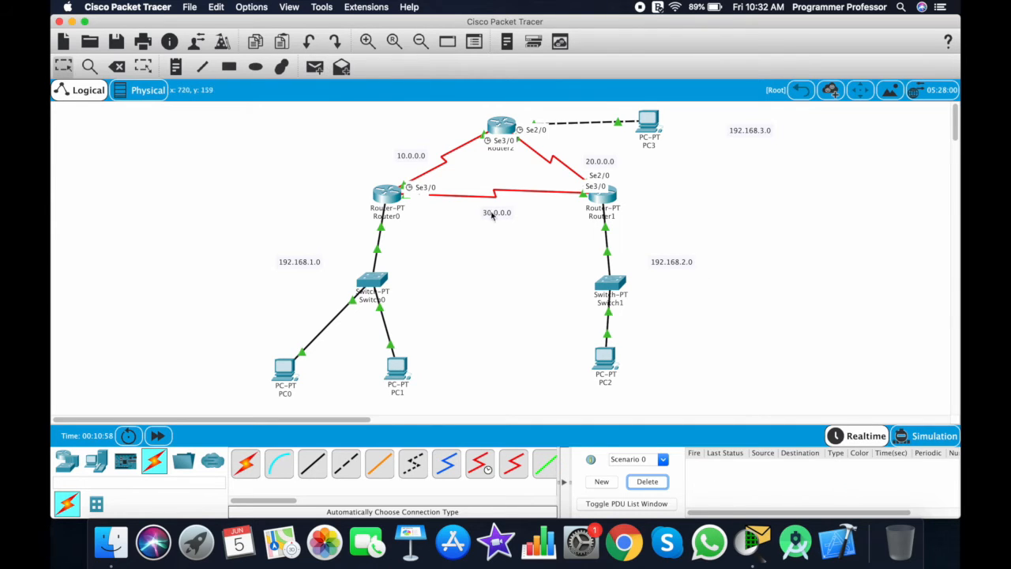
{"action": "left_click", "coordinate": [314, 66]}
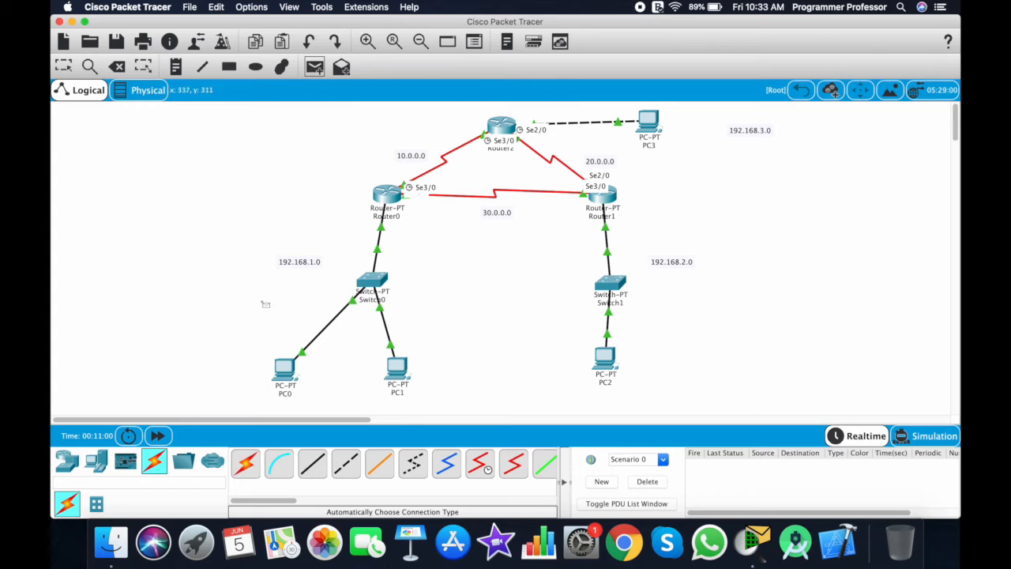
{"action": "left_click", "coordinate": [287, 371]}
{"action": "left_click", "coordinate": [602, 360]}
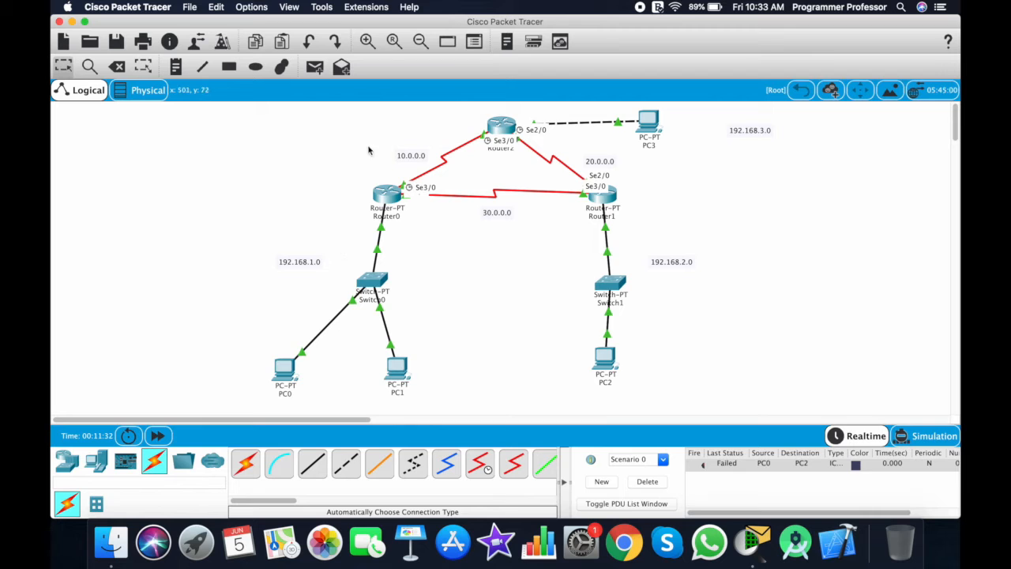
- In Router0's command line, exit interface configuration and start OSPF process 1 with "router ospf 1"
{"action": "mouse_move", "coordinate": [395, 196]}
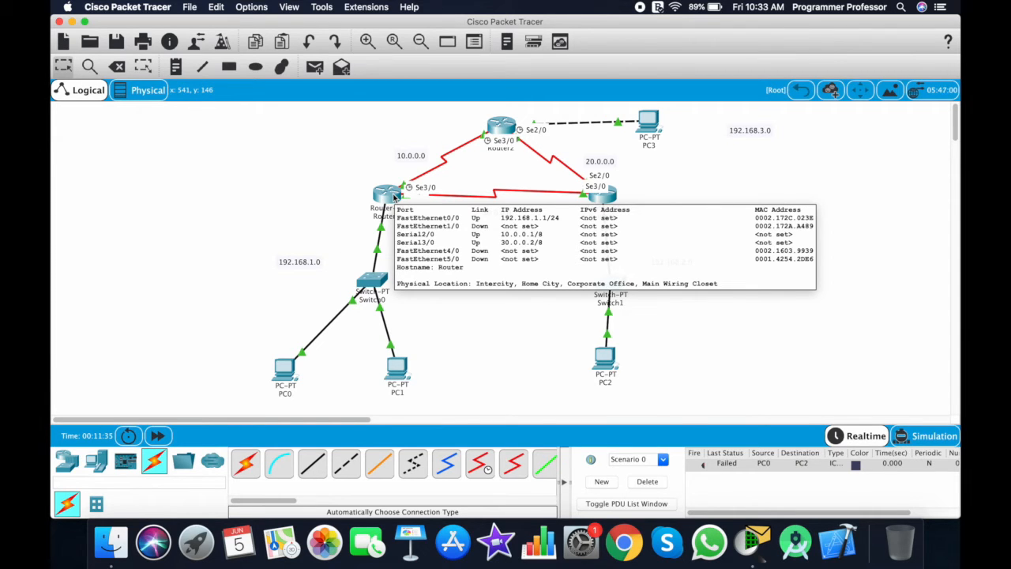
{"action": "left_click", "coordinate": [395, 197]}
{"action": "left_click", "coordinate": [523, 96]}
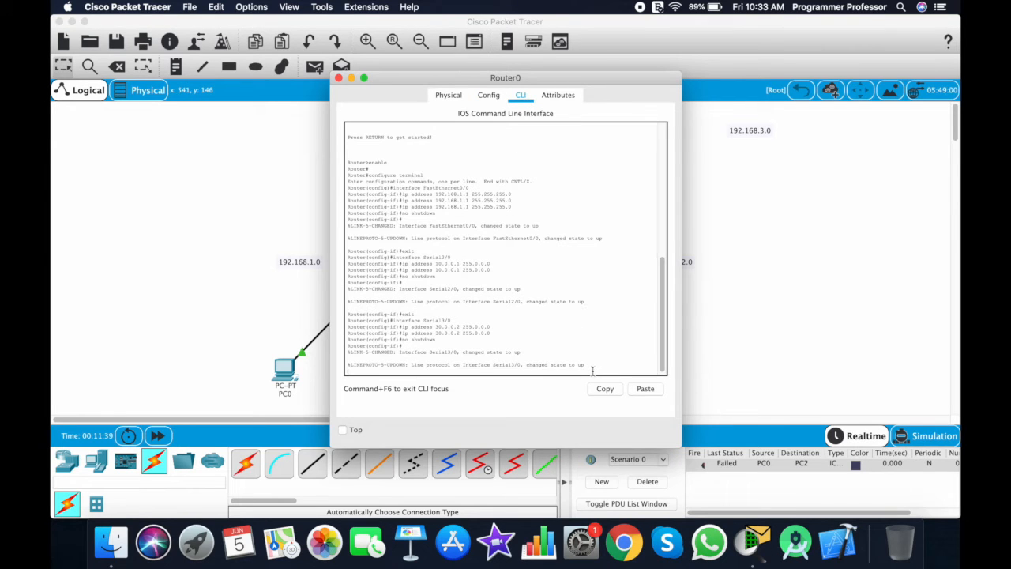
{"action": "key", "text": "Return"}
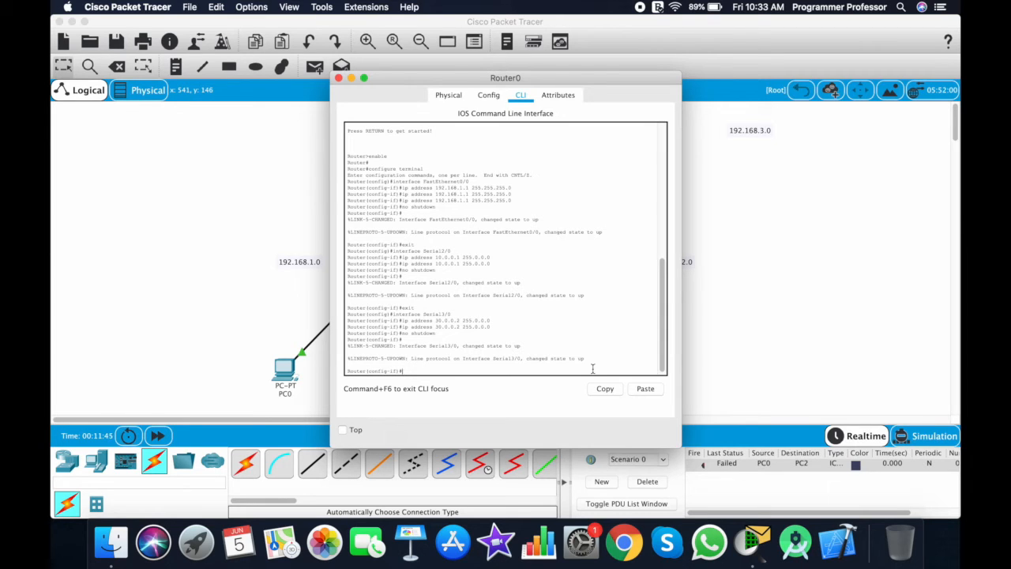
{"action": "type", "text": "exit"}
{"action": "key", "text": "Return"}
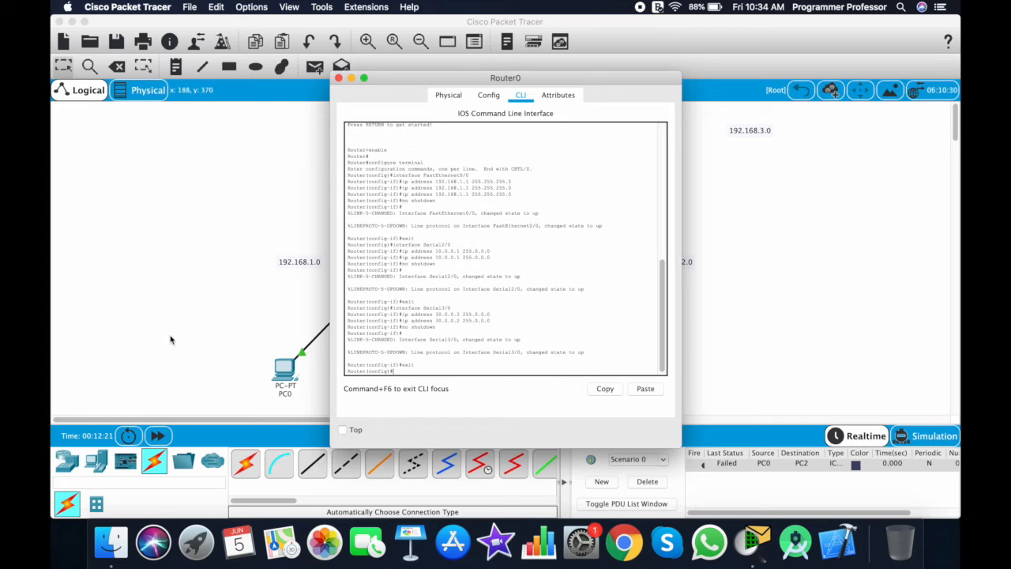
{"action": "type", "text": "router ospf 1"}
{"action": "key", "text": "Return"}
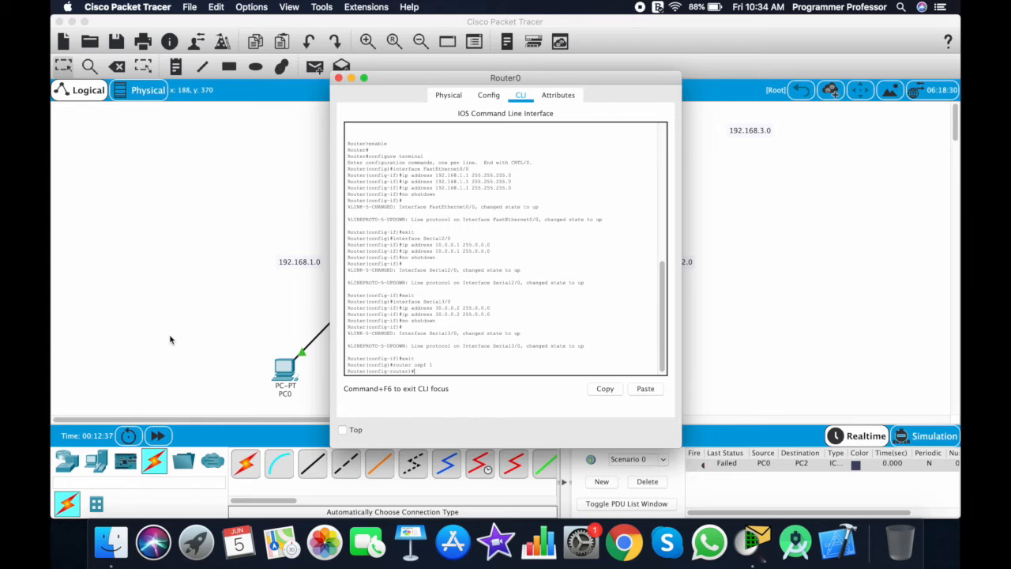
- Add network 192.168.1.0 with wildcard mask 0.0.0.255 in area 0 to Router0's OSPF process
{"action": "type", "text": "network"}
{"action": "type", "text": "192.168.1.0 0.0.0.255 ar"}
{"action": "type", "text": "ea 0"}
{"action": "key", "text": "Return"}
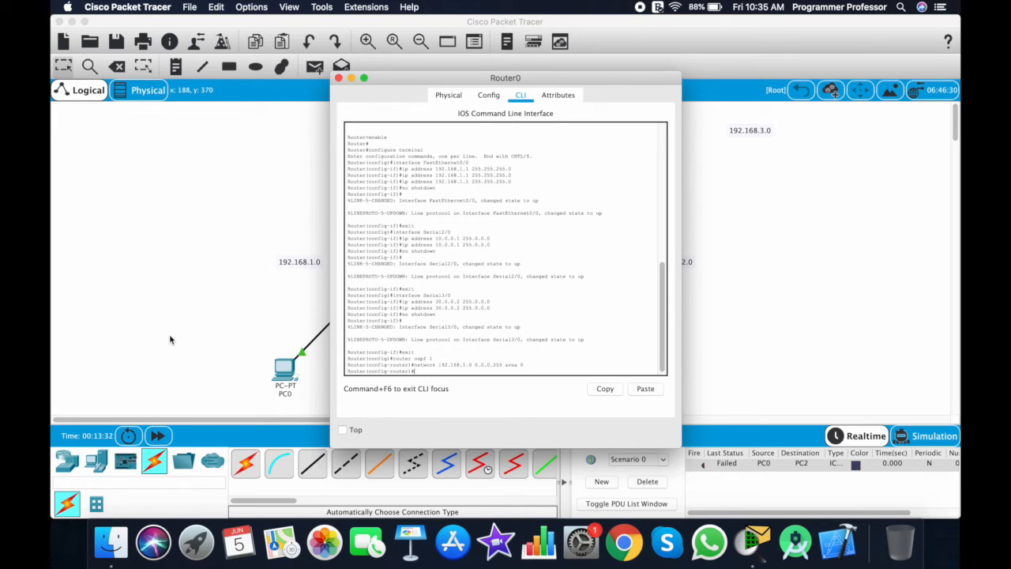
- Add network 10.0.0.0 with wildcard mask 0.255.255.255 in area 0 to Router0's OSPF process
{"action": "type", "text": "etw"}
{"action": "type", "text": "ork 10.0.0."}
{"action": "key", "text": "BackSpace"}
{"action": "key", "text": "BackSpace"}
{"action": "type", "text": "55.255.255 area"}
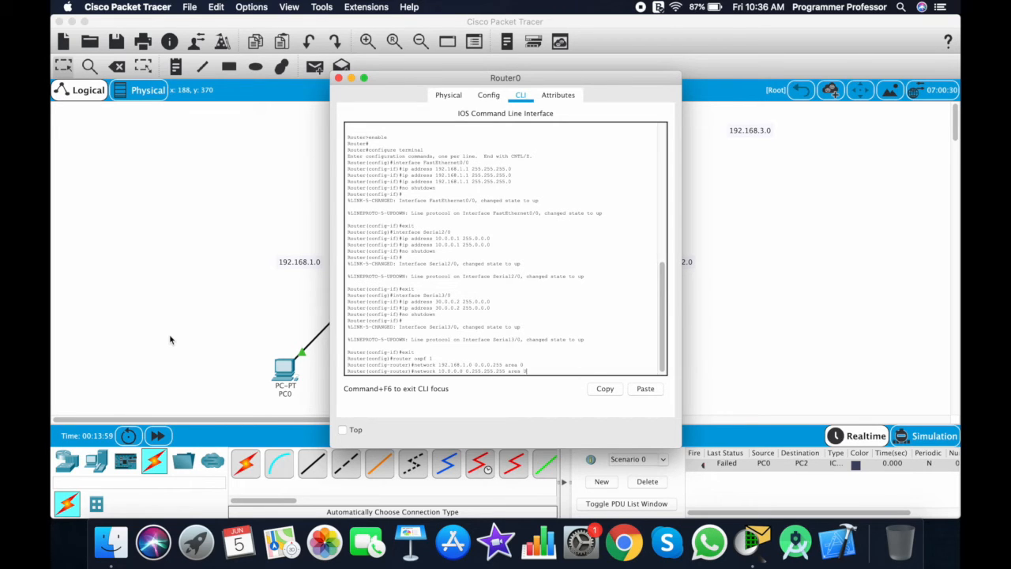
{"action": "type", "text": " 0"}
{"action": "key", "text": "Return"}
- Reuse the previous network command to add 30.0.0.0 with wildcard mask 0.255.255.255 in area 0 to Router0's OSPF, then close the router
{"action": "key", "text": "Up"}
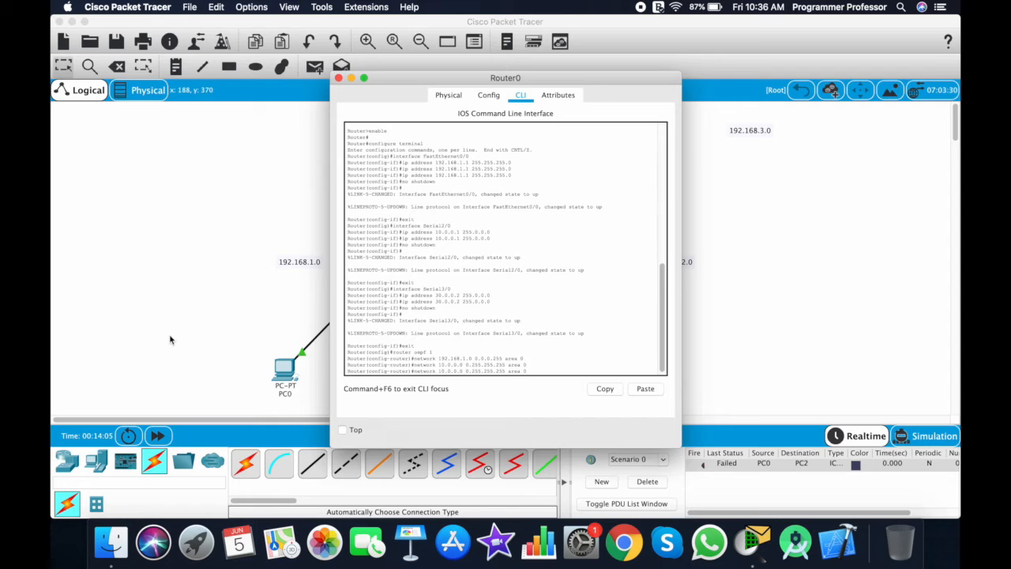
{"action": "key", "text": "Left"}
{"action": "key", "text": "Left"}
{"action": "key", "text": "Left"}
{"action": "key", "text": "Left"}
{"action": "key", "text": "Left"}
{"action": "key", "text": "Left"}
{"action": "key", "text": "Left"}
{"action": "key", "text": "Left"}
{"action": "key", "text": "Left"}
{"action": "key", "text": "Left"}
{"action": "key", "text": "Left"}
{"action": "key", "text": "Left"}
{"action": "key", "text": "Left"}
{"action": "key", "text": "Left"}
{"action": "key", "text": "Left"}
{"action": "key", "text": "Left"}
{"action": "key", "text": "Left"}
{"action": "key", "text": "Left"}
{"action": "key", "text": "Left"}
{"action": "key", "text": "Left"}
{"action": "key", "text": "Delete"}
{"action": "type", "text": "3"}
{"action": "key", "text": "Return"}
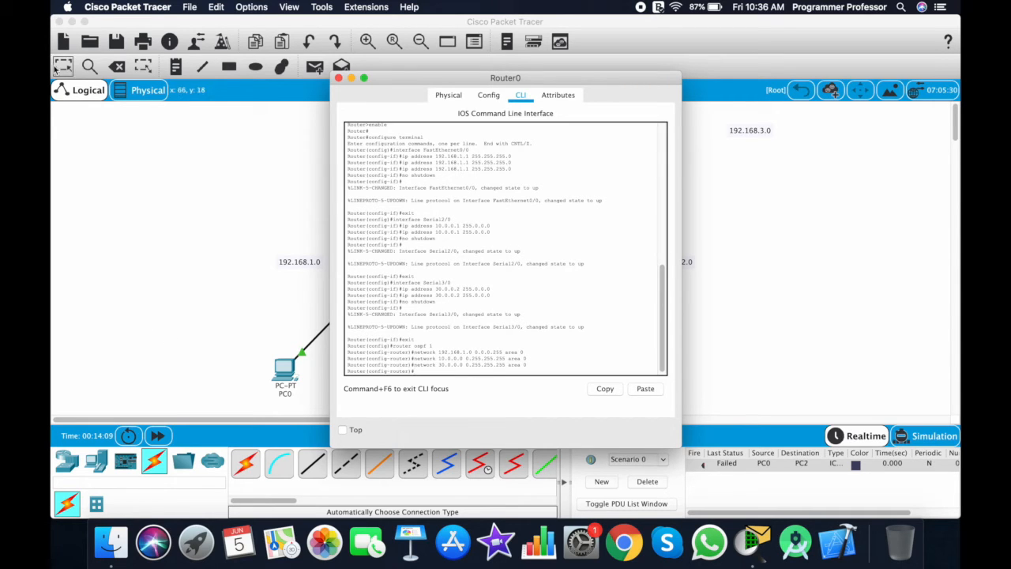
{"action": "left_click", "coordinate": [339, 78]}
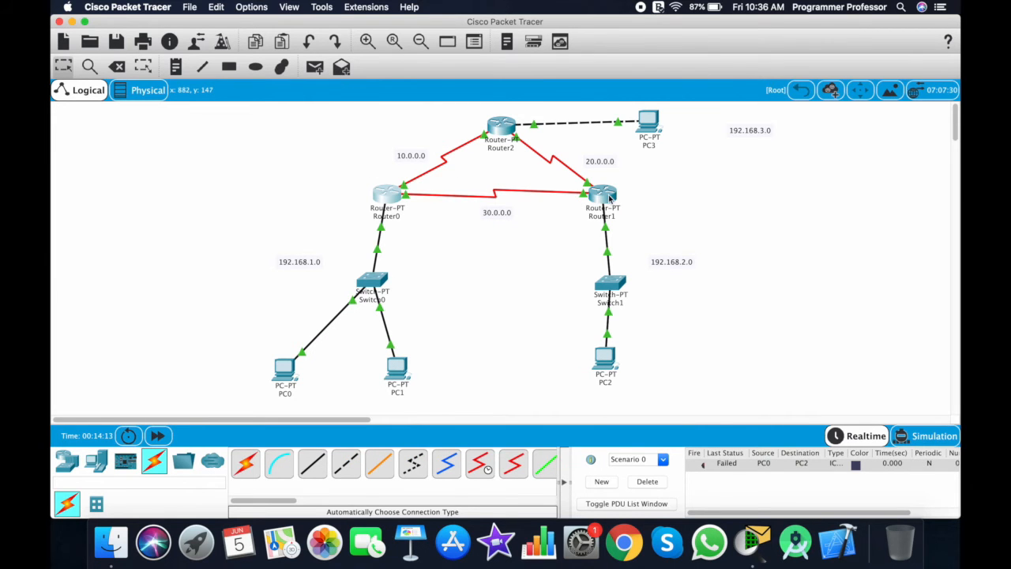
- In Router1's command line, exit interface configuration and start OSPF process 2 with "router ospf 2"
{"action": "left_click", "coordinate": [609, 198]}
{"action": "left_click", "coordinate": [521, 94]}
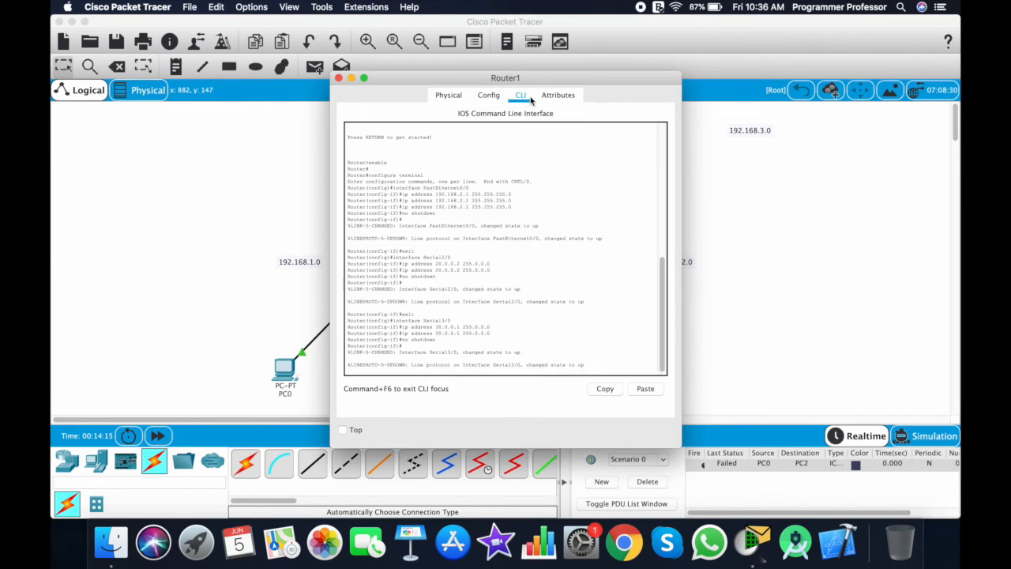
{"action": "left_click", "coordinate": [612, 361]}
{"action": "left_click", "coordinate": [613, 366]}
{"action": "key", "text": "Return"}
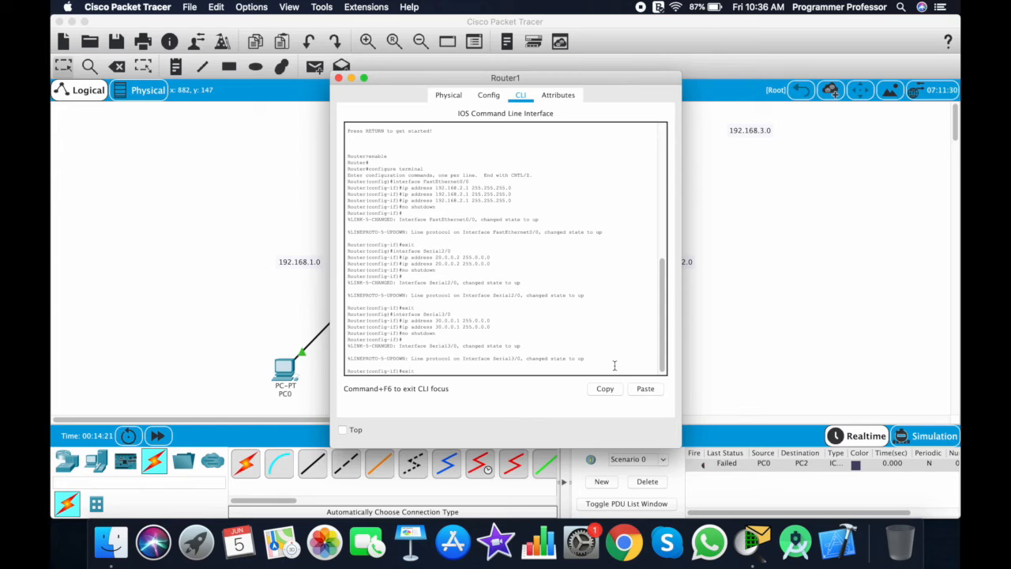
{"action": "key", "text": "Return"}
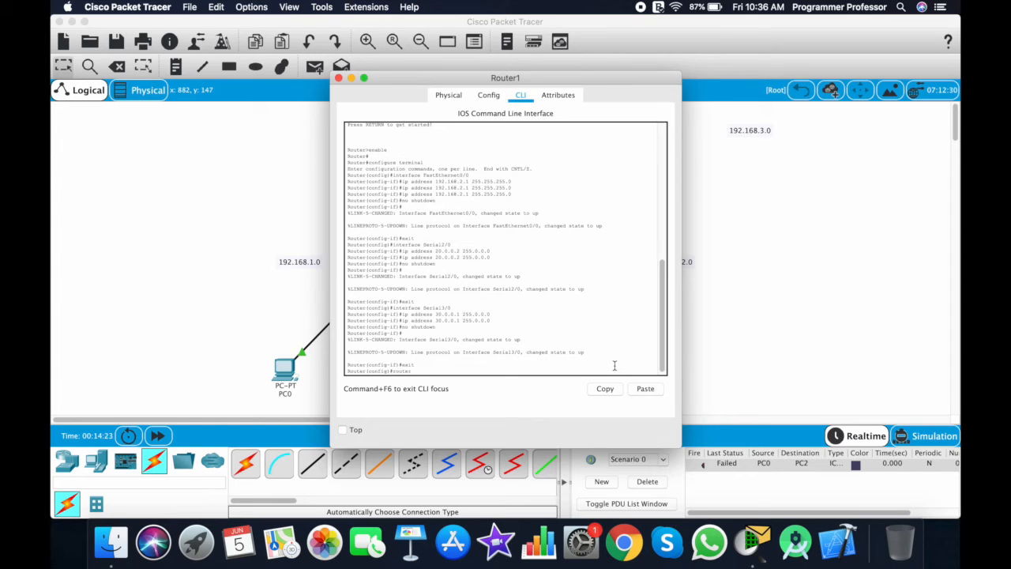
{"action": "type", "text": "router ospf 2"}
{"action": "key", "text": "Return"}
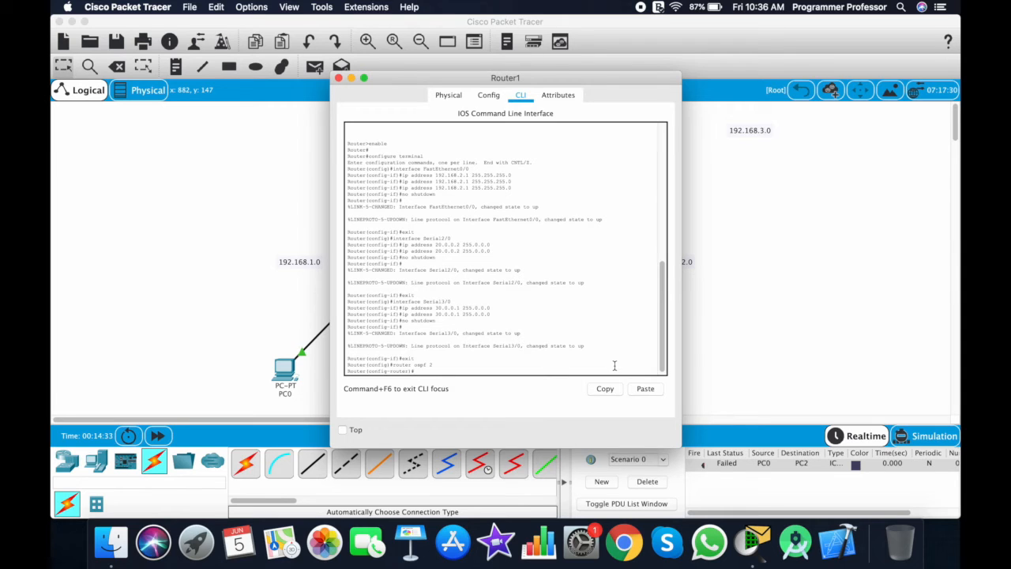
- Add networks 192.168.2.0 with wildcard mask 0.0.0.255 and 20.0.0.0 with wildcard mask 0.255.255.255 in area 0 to Router1's OSPF process
{"action": "type", "text": "network 192.168.2.0 0.0.0."}
{"action": "type", "text": "255 area 0"}
{"action": "key", "text": "Return"}
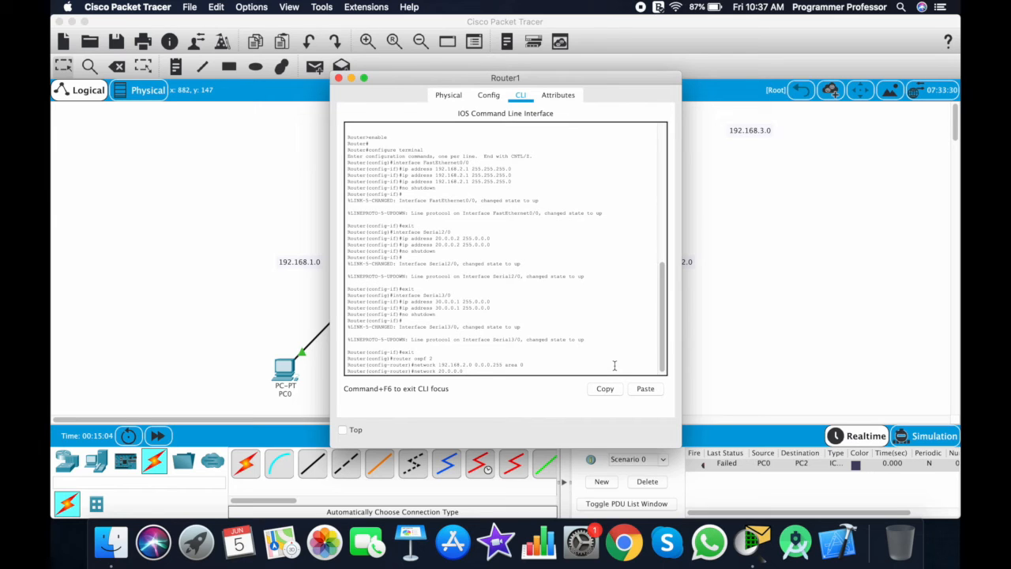
{"action": "type", "text": "255 area 0"}
{"action": "key", "text": "Return"}
- Reuse the previous network command to add 30.0.0.0 with wildcard mask 0.255.255.255 in area 0 to Router1's OSPF, then close the router
{"action": "key", "text": "Up"}
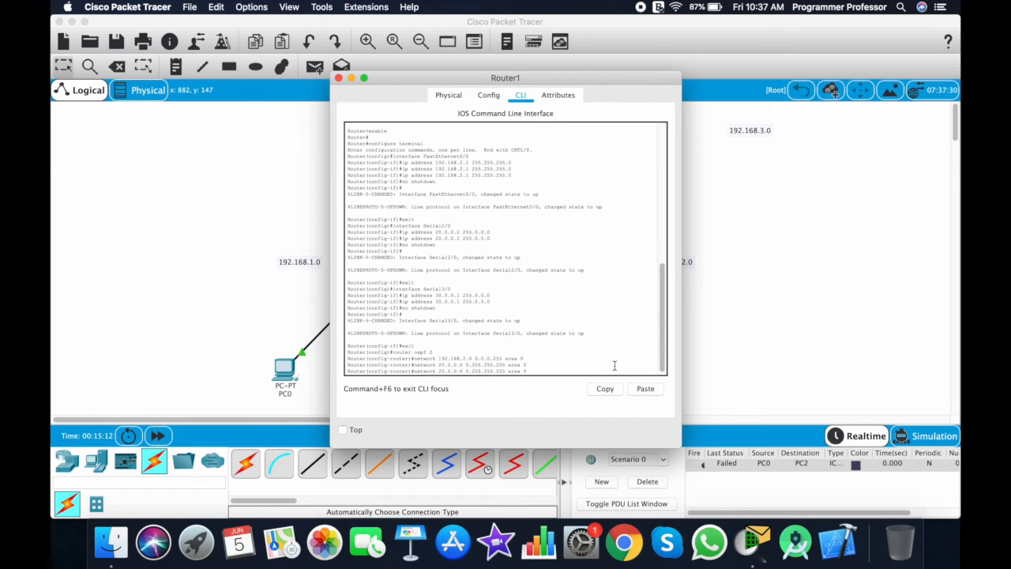
{"action": "key", "text": "Left"}
{"action": "key", "text": "Left"}
{"action": "key", "text": "Left"}
{"action": "key", "text": "Left"}
{"action": "key", "text": "Left"}
{"action": "key", "text": "Left"}
{"action": "key", "text": "Left"}
{"action": "key", "text": "Left"}
{"action": "key", "text": "Left"}
{"action": "key", "text": "Left"}
{"action": "key", "text": "Left"}
{"action": "key", "text": "Left"}
{"action": "key", "text": "Left"}
{"action": "key", "text": "Left"}
{"action": "key", "text": "Left"}
{"action": "key", "text": "Return"}
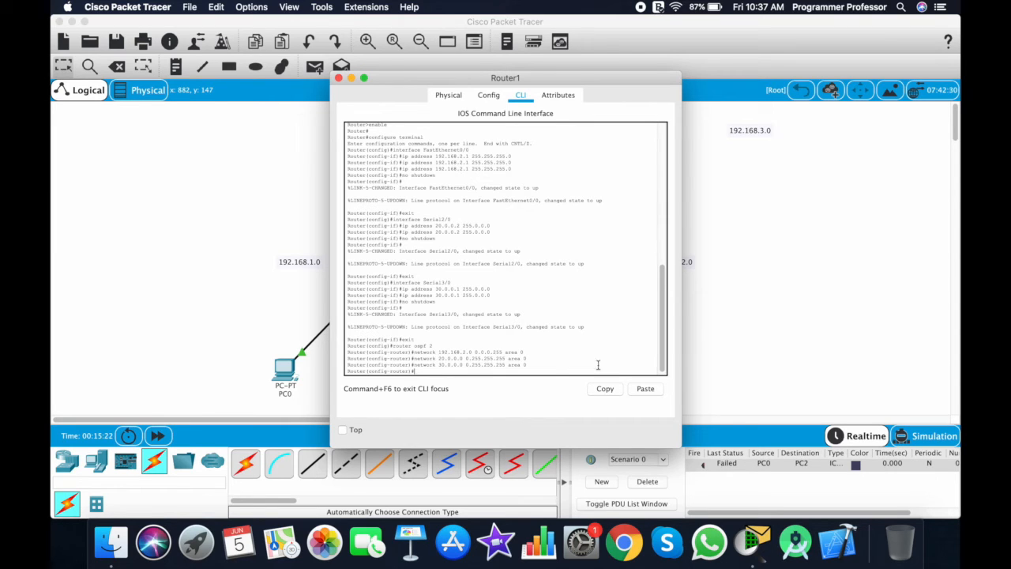
{"action": "left_click", "coordinate": [339, 78]}
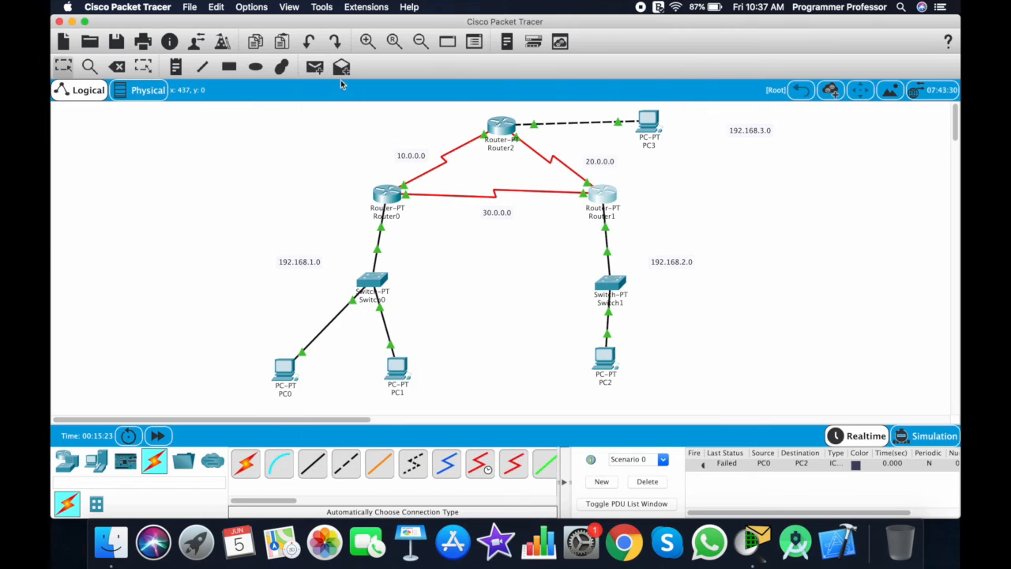
- In Router2's command line, exit interface configuration and start OSPF process 3 with "router ospf 3"
{"action": "left_click", "coordinate": [499, 132]}
{"action": "left_click", "coordinate": [515, 96]}
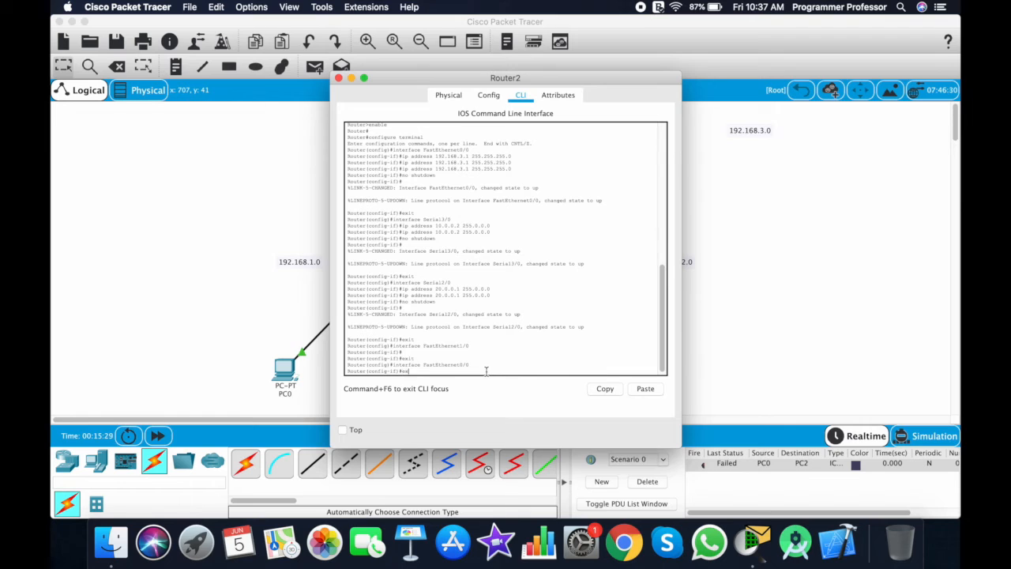
{"action": "key", "text": "Return"}
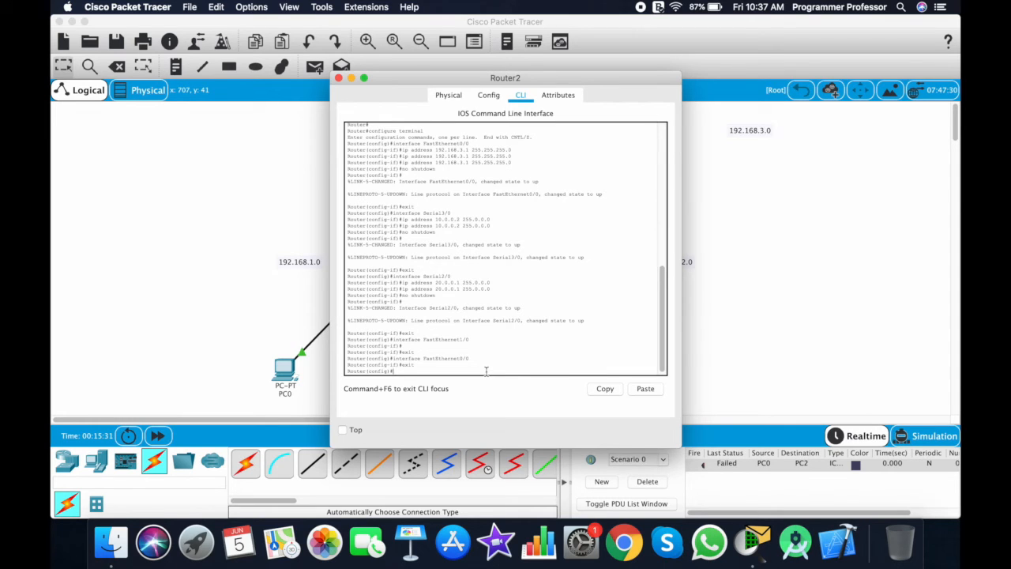
{"action": "type", "text": "router ospf 3"}
{"action": "key", "text": "Return"}
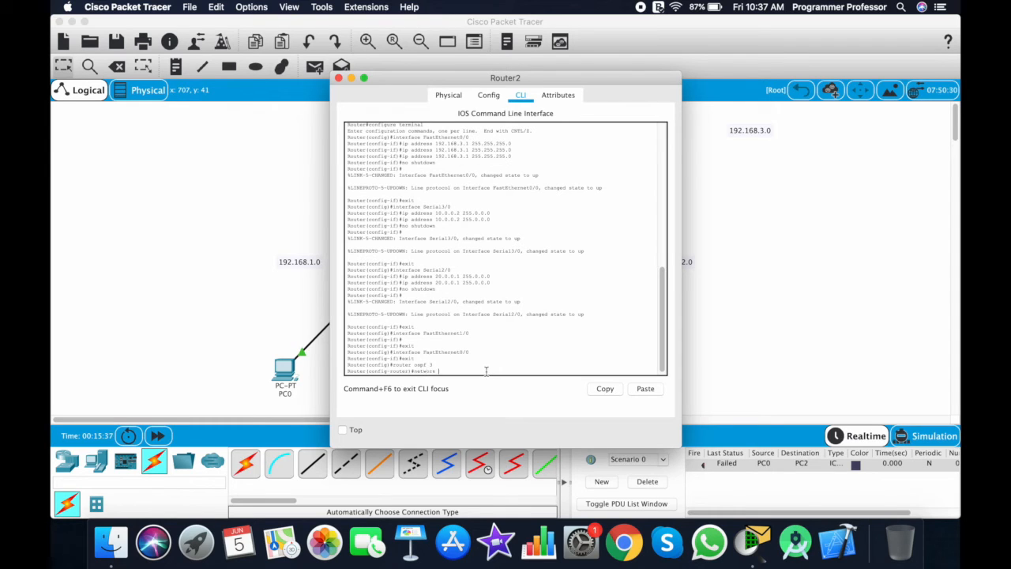
- Add networks 192.168.3.0 with wildcard mask 0.0.0.255 and 10.0.0.0 with wildcard mask 0.255.255.255 in area 0 to Router2's OSPF process
{"action": "type", "text": "network 192"}
{"action": "type", "text": "area 0"}
{"action": "key", "text": "Return"}
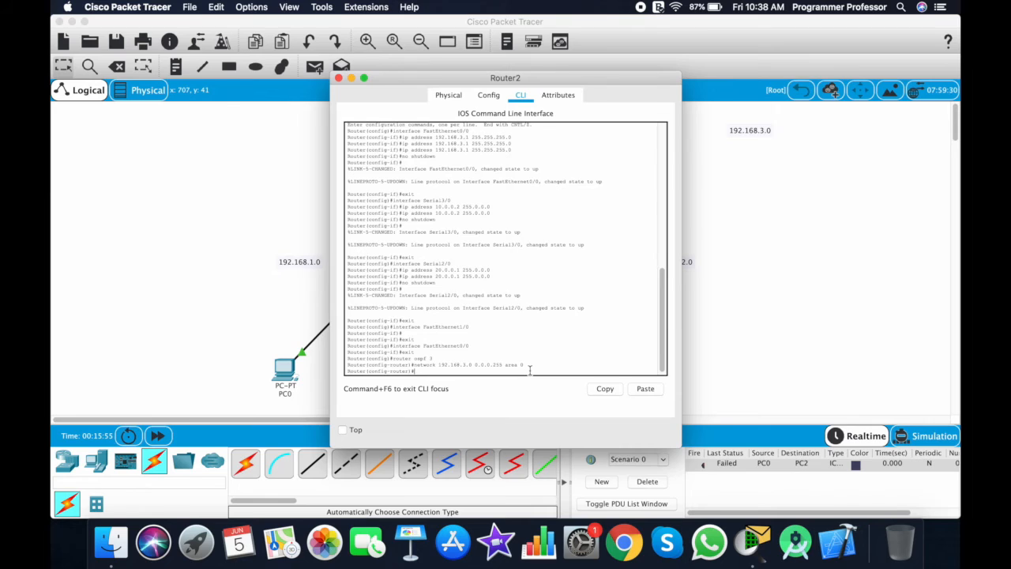
{"action": "type", "text": "network 10.0.0.0 0."}
{"action": "type", "text": "255.255.2"}
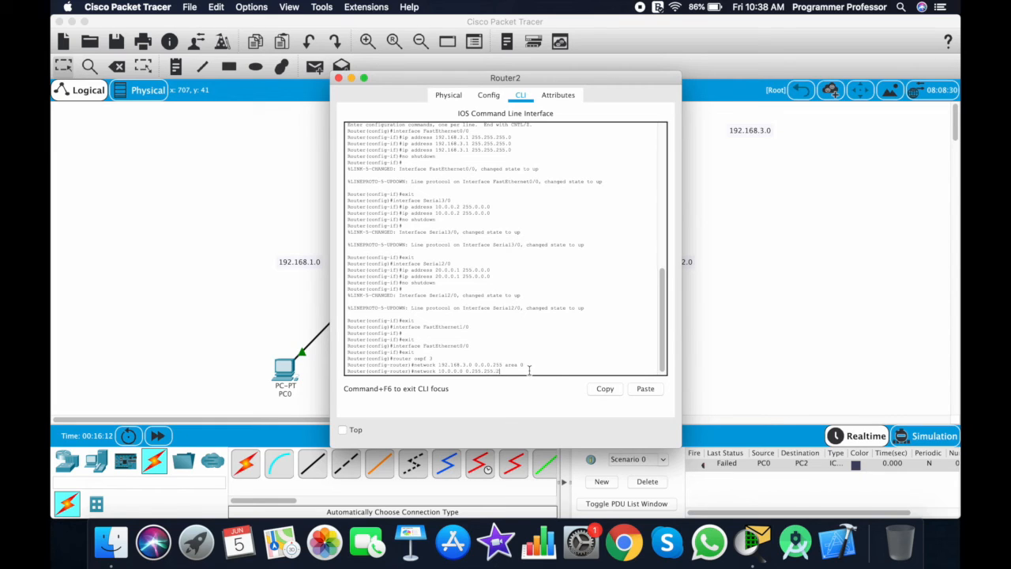
{"action": "type", "text": " area 0"}
{"action": "key", "text": "Return"}
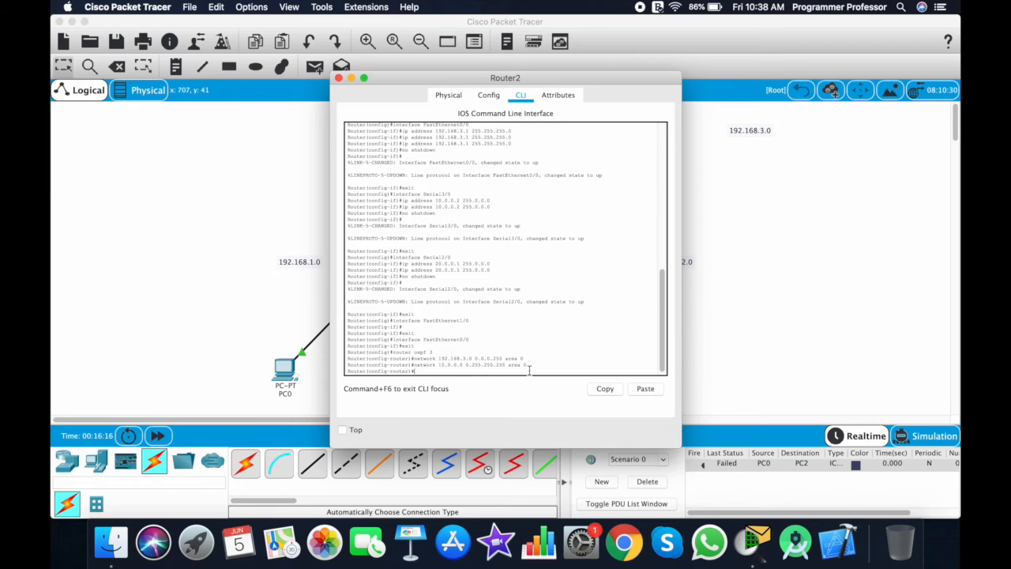
- Reuse the previous network command to add 20.0.0.0 with wildcard mask 0.255.255.255 in area 0 to Router2's OSPF, then close the router
{"action": "key", "text": "Up"}
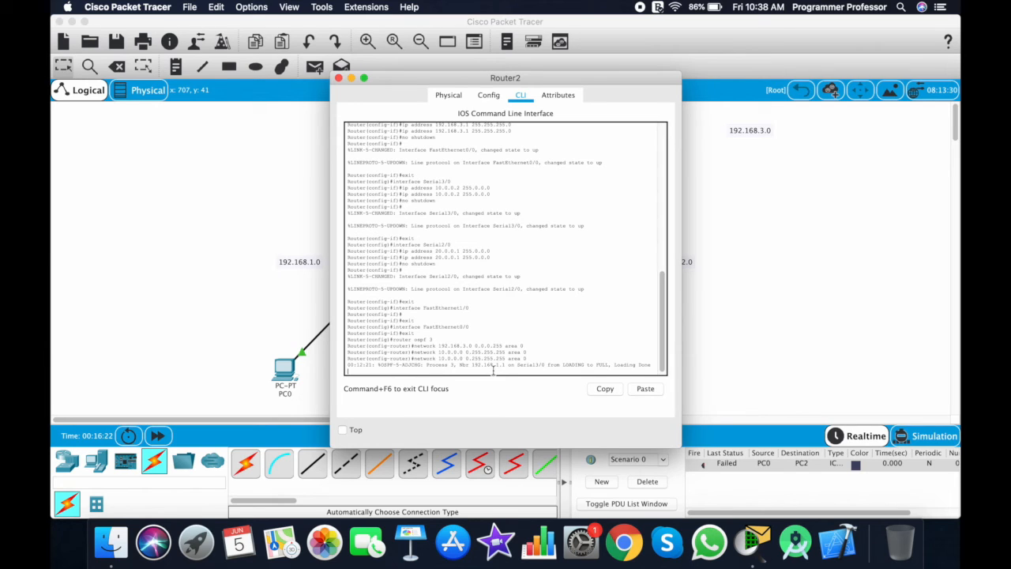
{"action": "key", "text": "Return"}
{"action": "key", "text": "Up"}
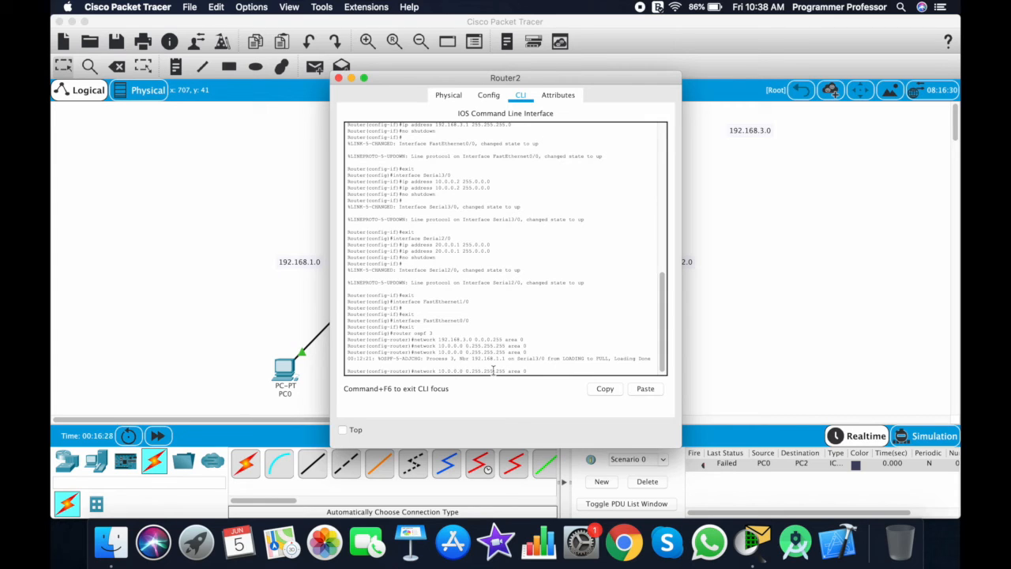
{"action": "key", "text": "BackSpace"}
{"action": "type", "text": "2"}
{"action": "key", "text": "Return"}
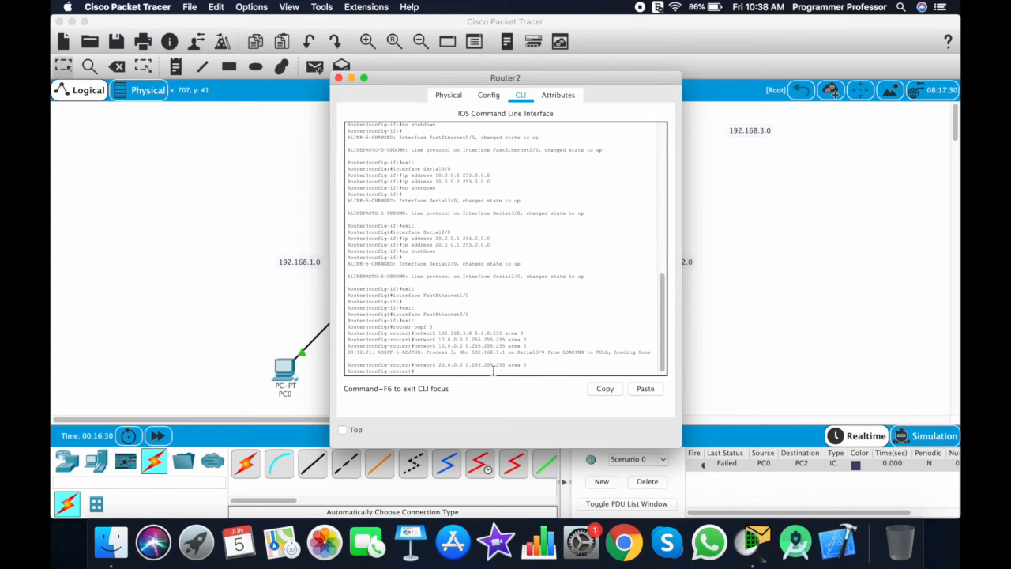
{"action": "type", "text": "ex"}
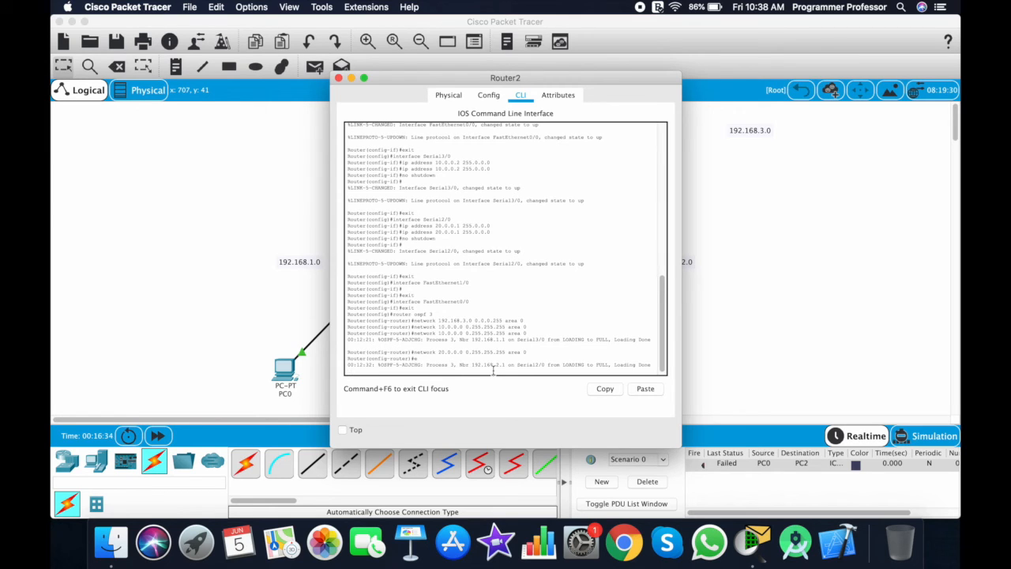
{"action": "key", "text": "BackSpace"}
{"action": "key", "text": "Return"}
{"action": "key", "text": "Return"}
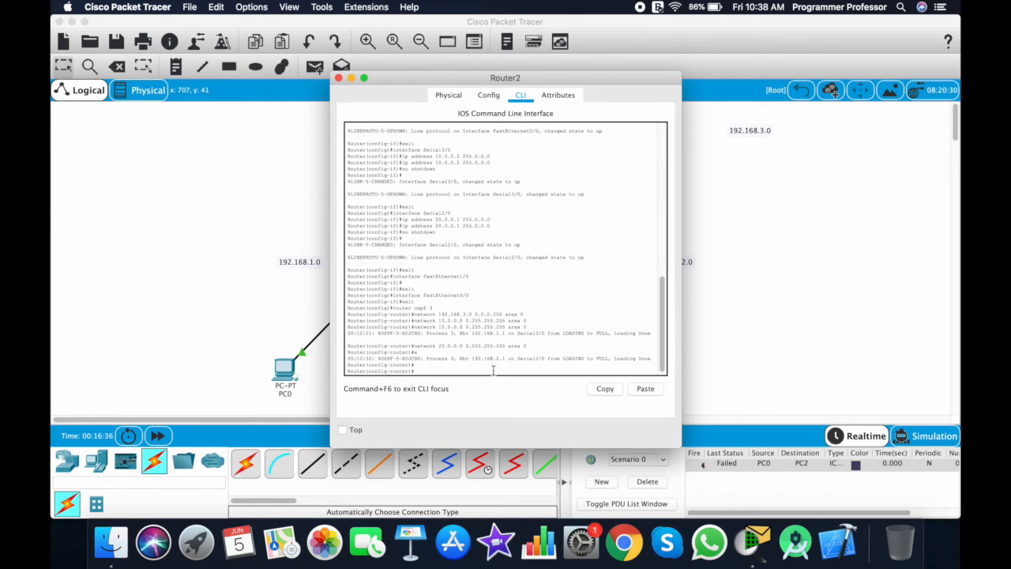
{"action": "left_click", "coordinate": [339, 79]}
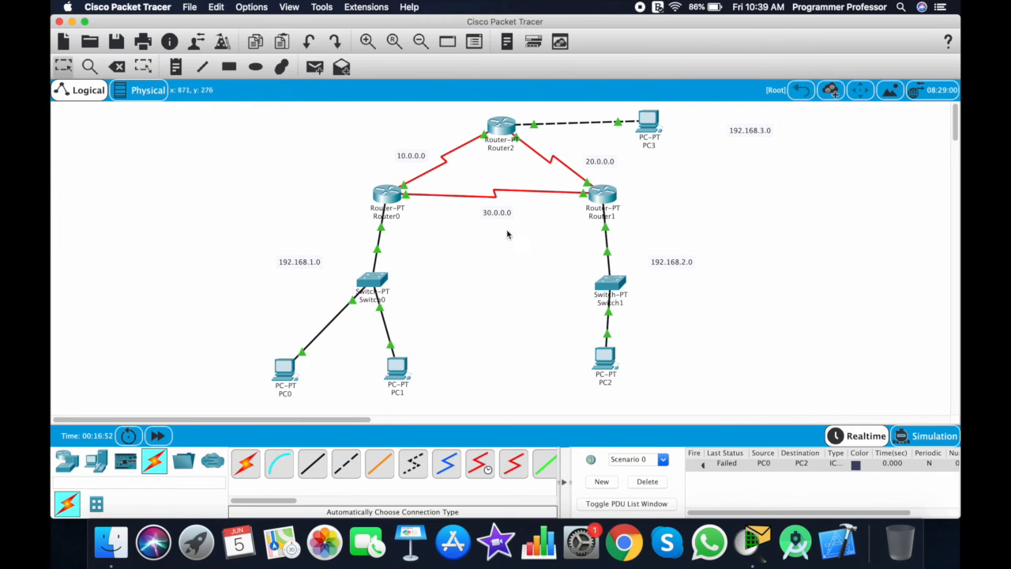
- Test connectivity by sending a simple PDU from PC0 to PC2
{"action": "left_click", "coordinate": [317, 68]}
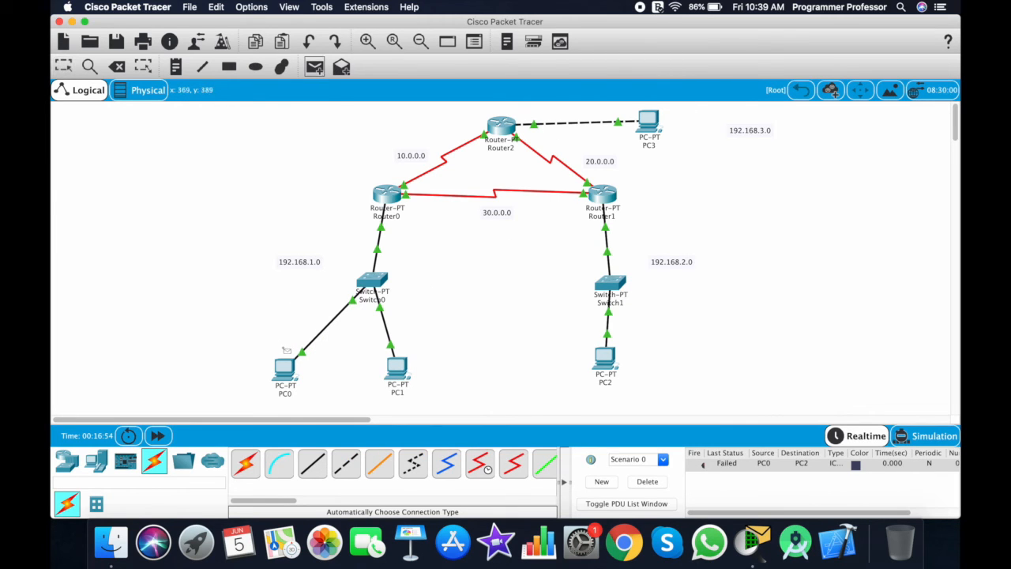
{"action": "left_click", "coordinate": [286, 368]}
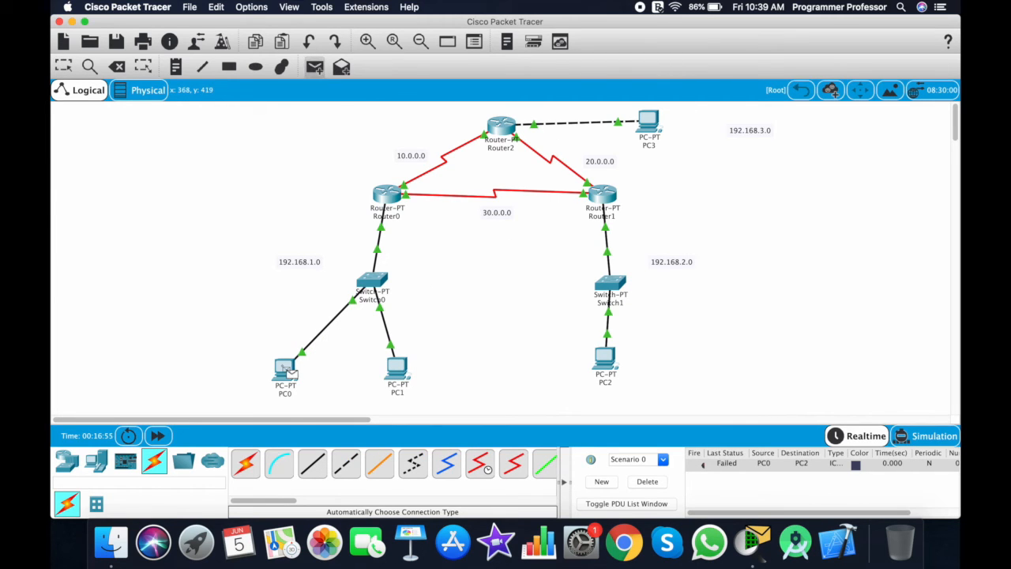
{"action": "left_click", "coordinate": [605, 358]}
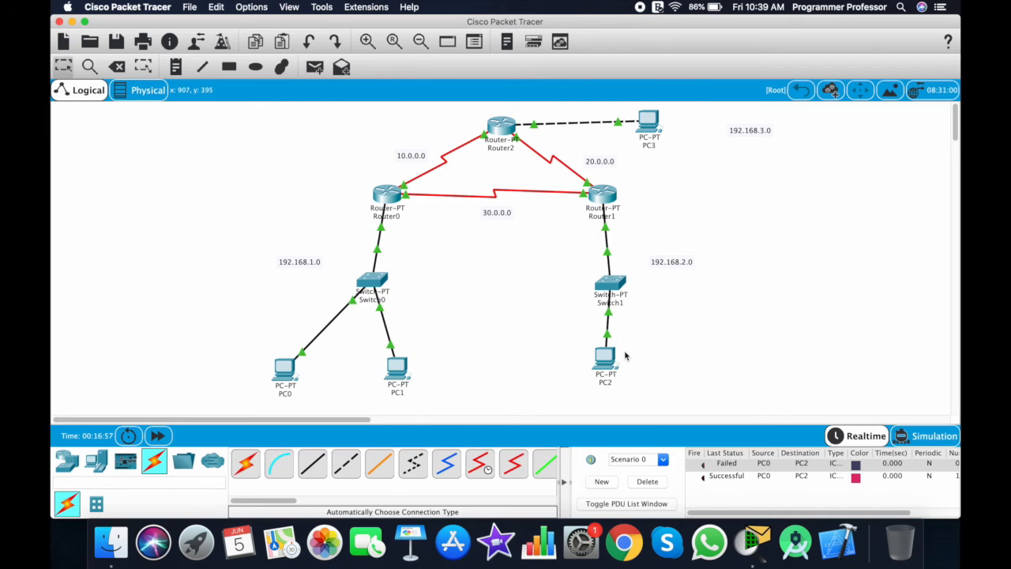
- Delete the scenario's PDU results and send a simple PDU from PC0 to PC3
{"action": "left_click", "coordinate": [647, 481]}
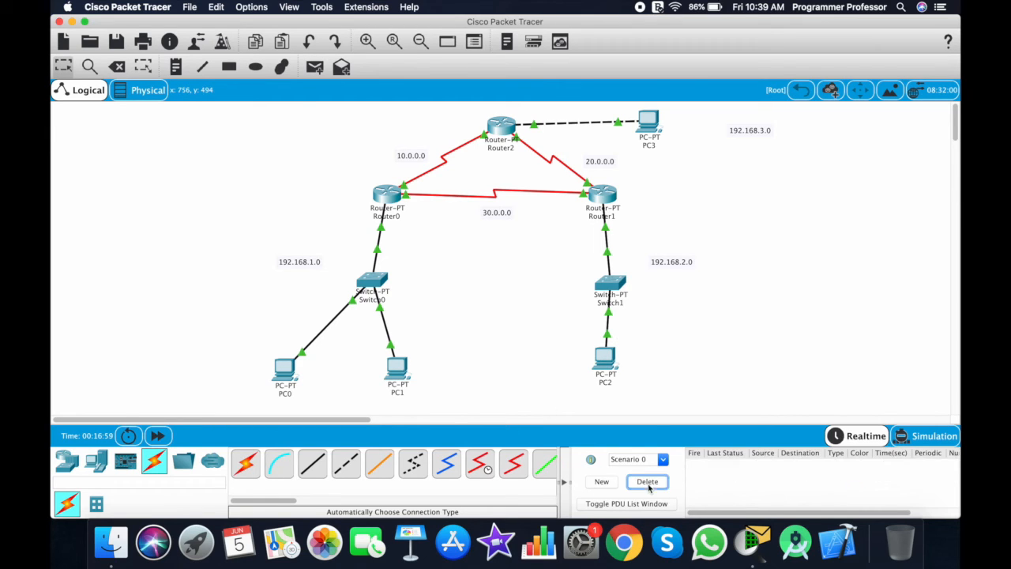
{"action": "left_click", "coordinate": [315, 67]}
{"action": "left_click", "coordinate": [282, 368]}
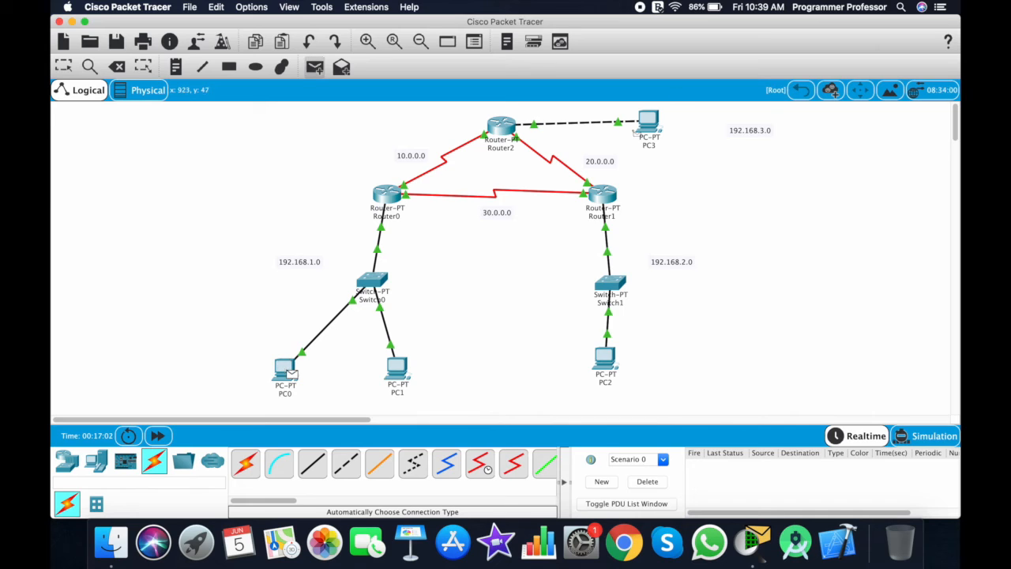
{"action": "left_click", "coordinate": [647, 120]}
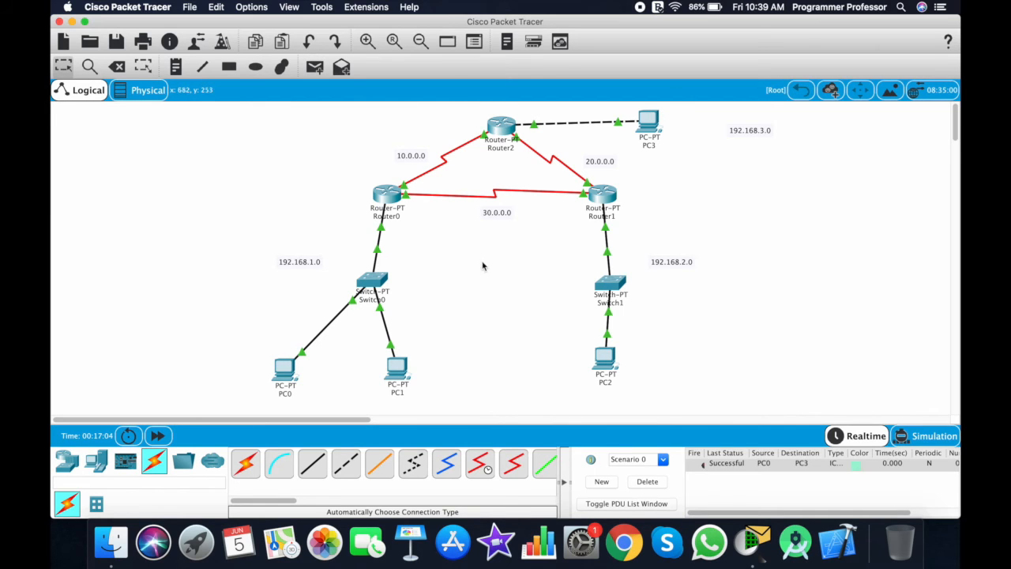
- Clear the PC3 test from the scenario and send a new simple PDU from PC0 to PC2
{"action": "left_click", "coordinate": [644, 482]}
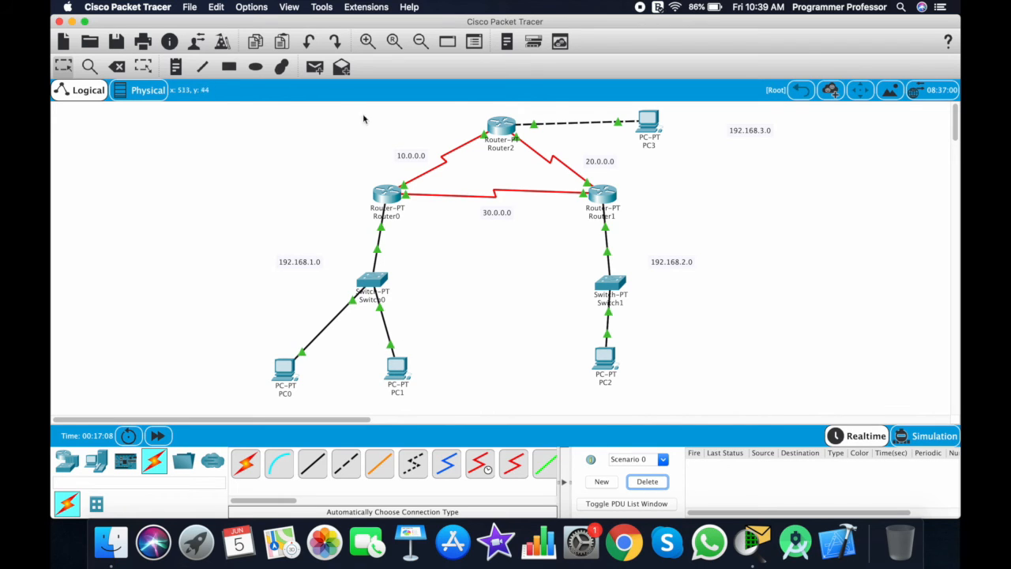
{"action": "left_click", "coordinate": [314, 67]}
{"action": "left_click", "coordinate": [290, 369]}
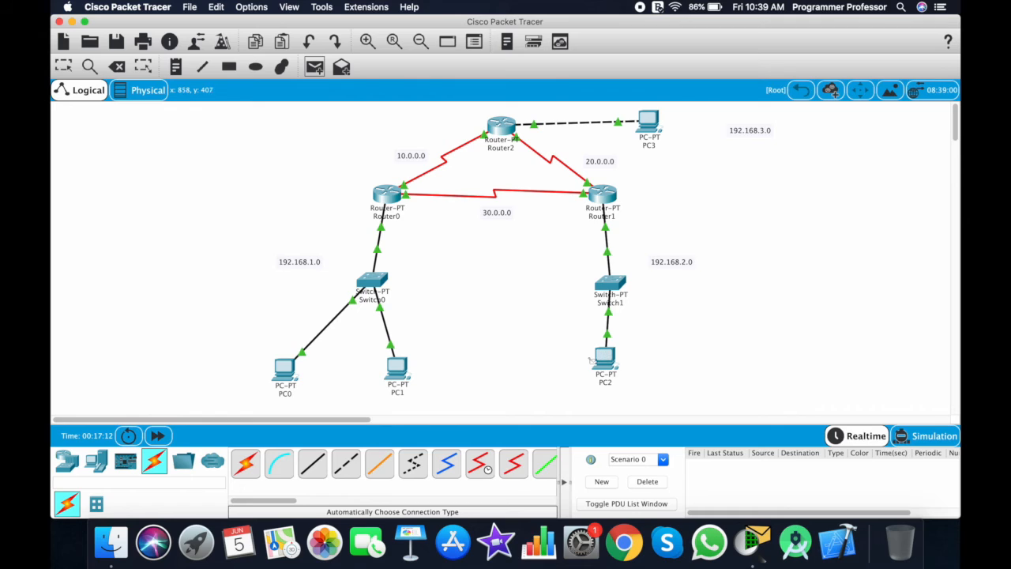
{"action": "left_click", "coordinate": [288, 369]}
{"action": "left_click", "coordinate": [604, 359]}
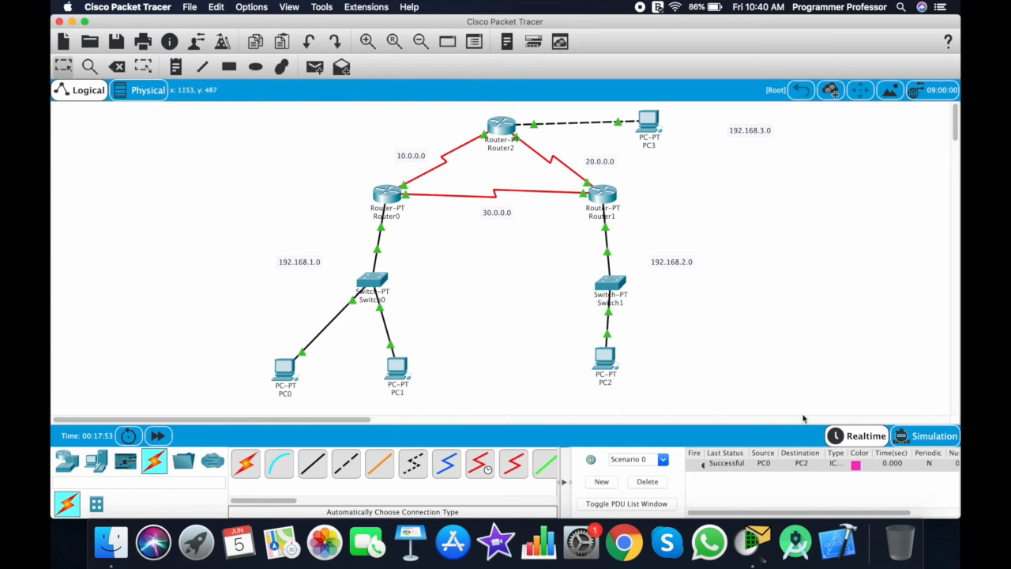
- In simulation mode, play the PC0-to-PC2 ICMP packet hop by hop to PC2 and back to PC0, then close the simulation event list
{"action": "left_click", "coordinate": [938, 436]}
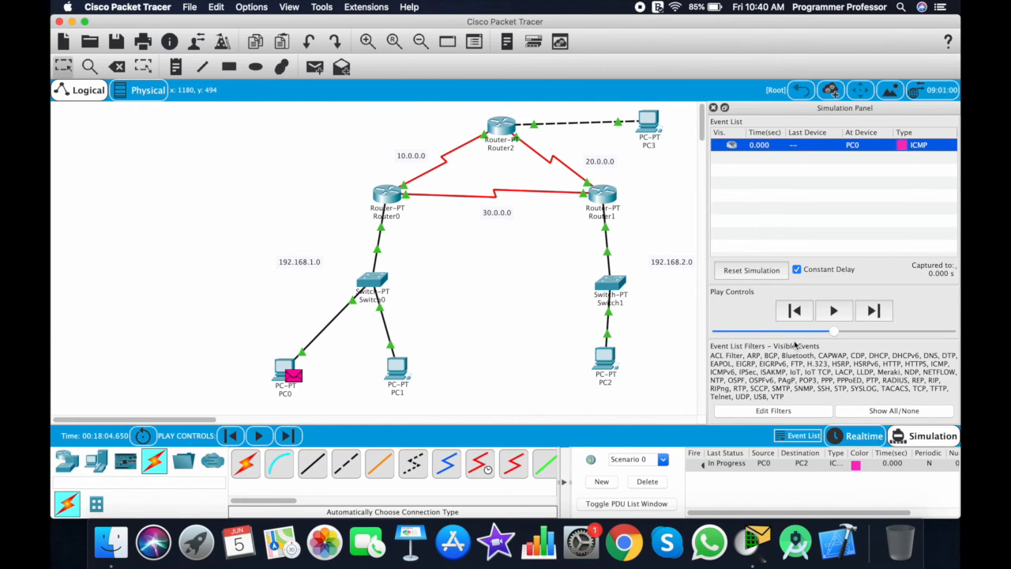
{"action": "left_click", "coordinate": [833, 312]}
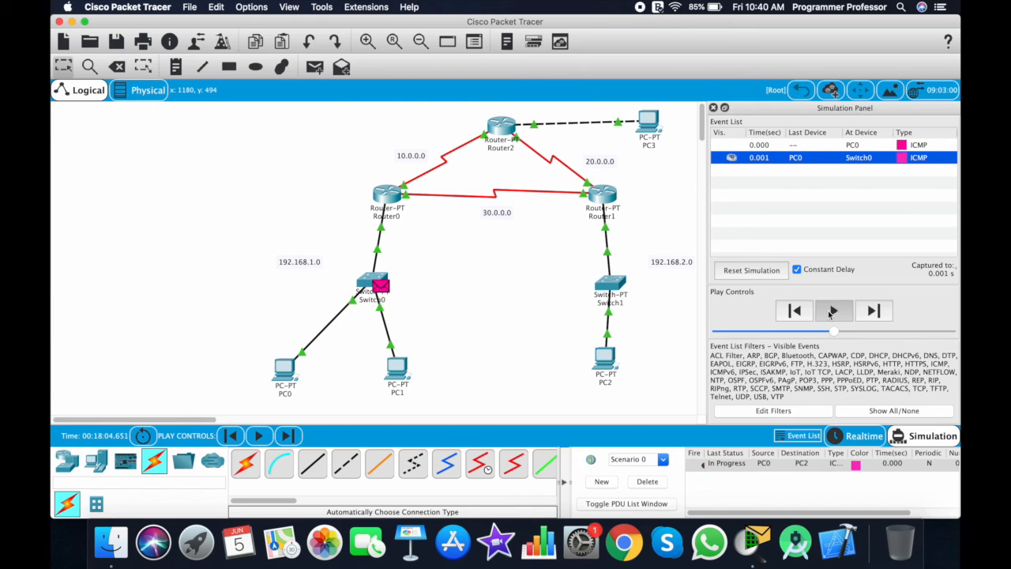
{"action": "left_click", "coordinate": [832, 312]}
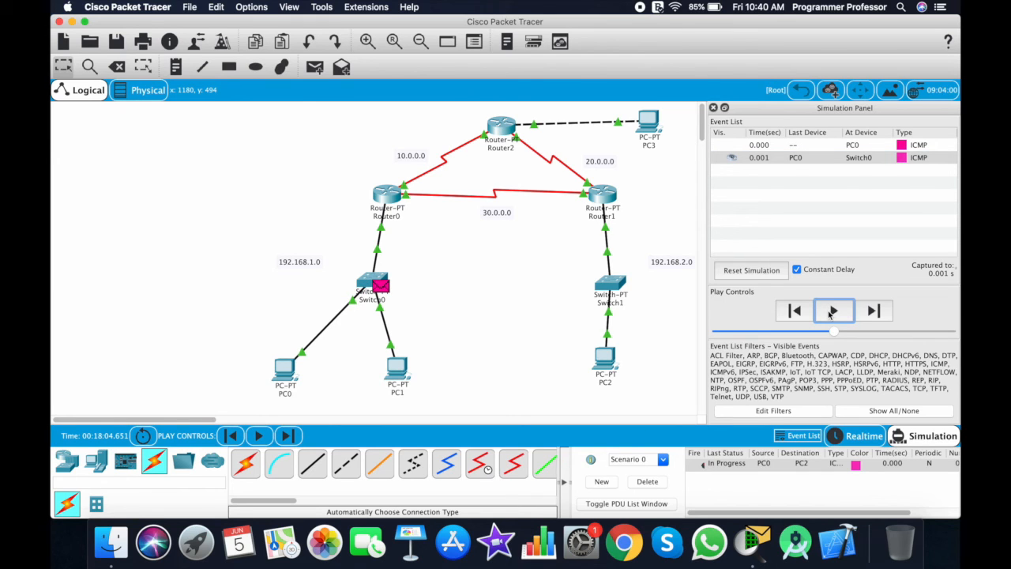
{"action": "left_click", "coordinate": [832, 312]}
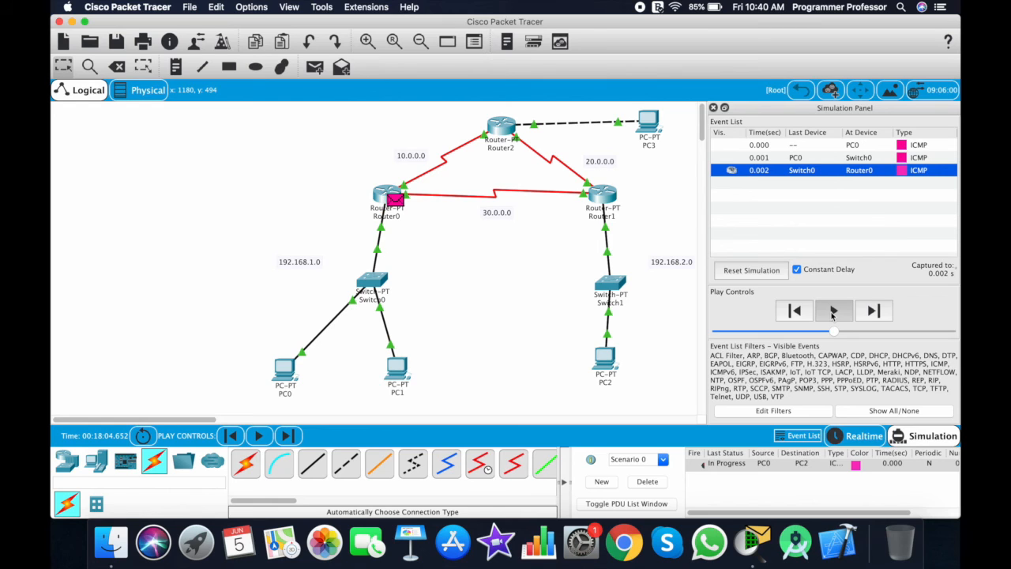
{"action": "left_click", "coordinate": [832, 313]}
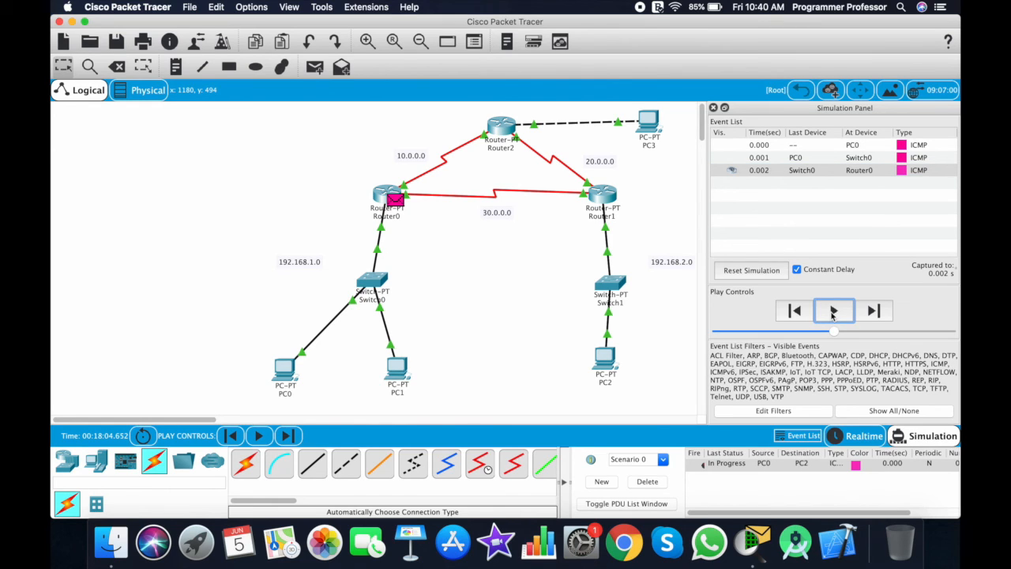
{"action": "left_click", "coordinate": [832, 313]}
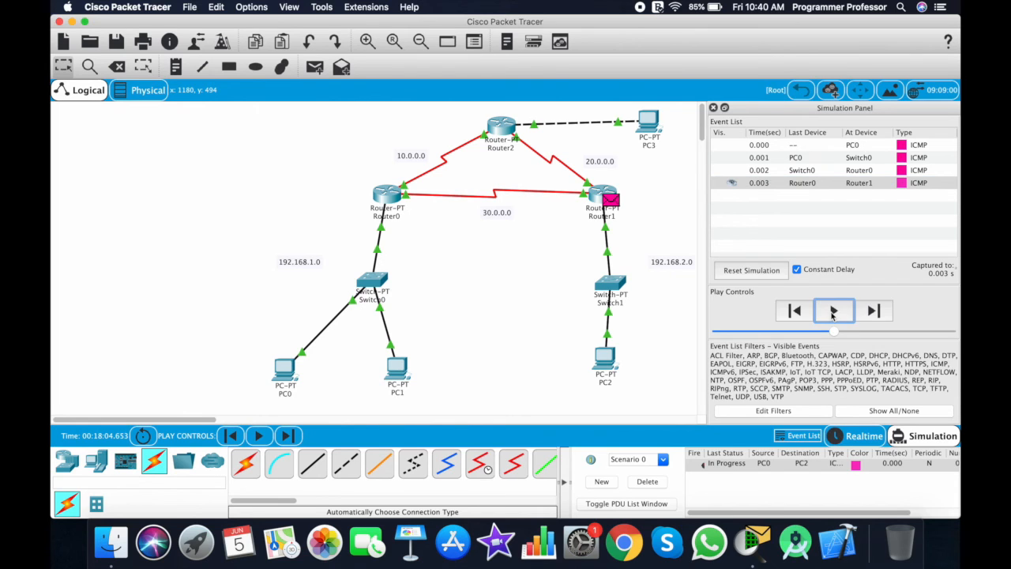
{"action": "left_click", "coordinate": [832, 313]}
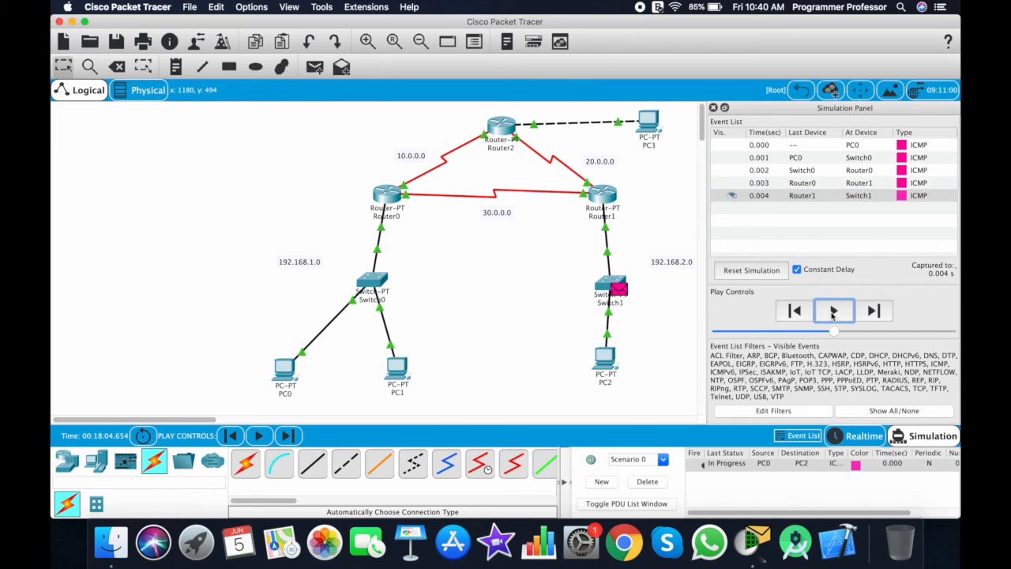
{"action": "left_click", "coordinate": [832, 313]}
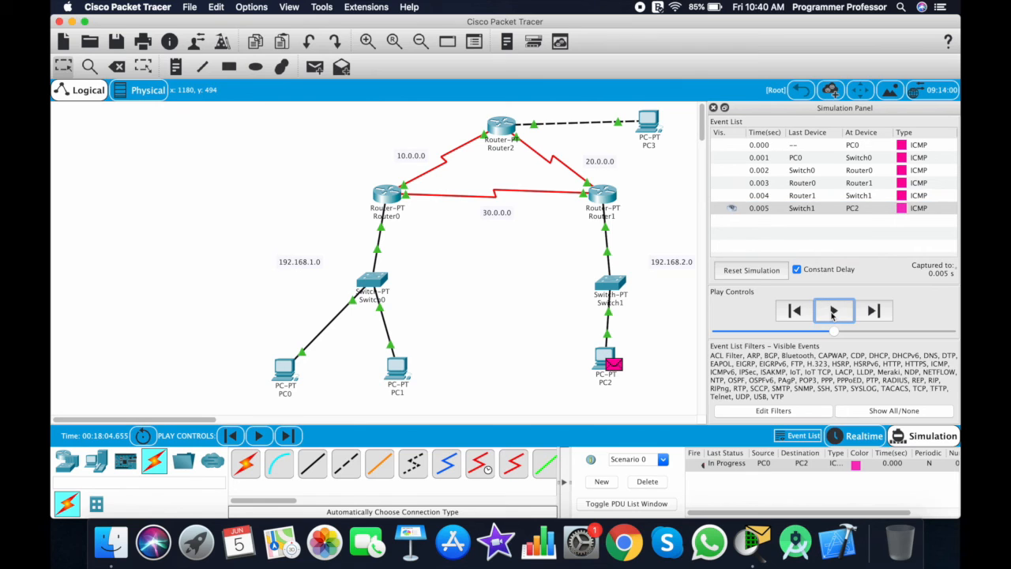
{"action": "left_click", "coordinate": [832, 313]}
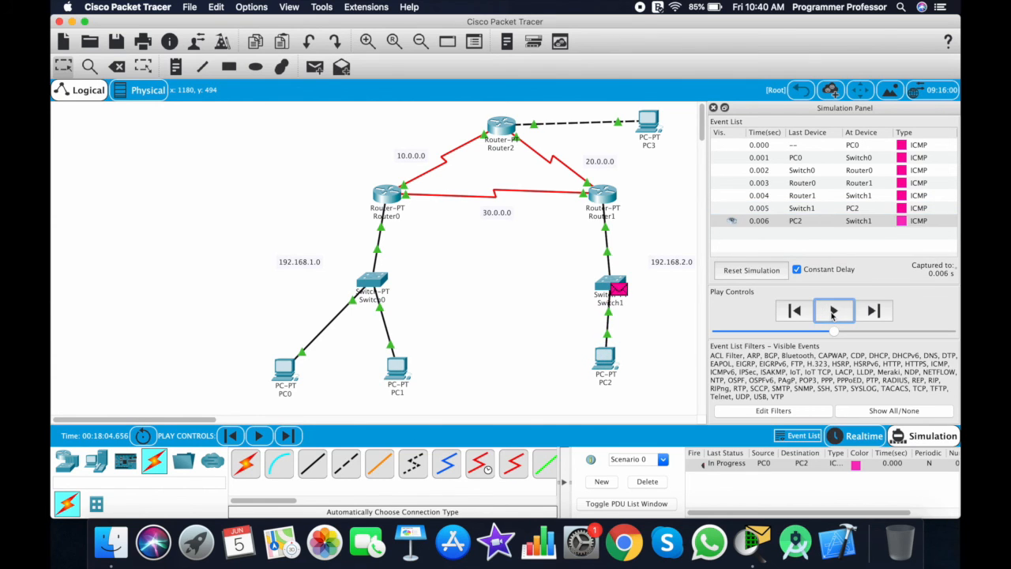
{"action": "left_click", "coordinate": [832, 313]}
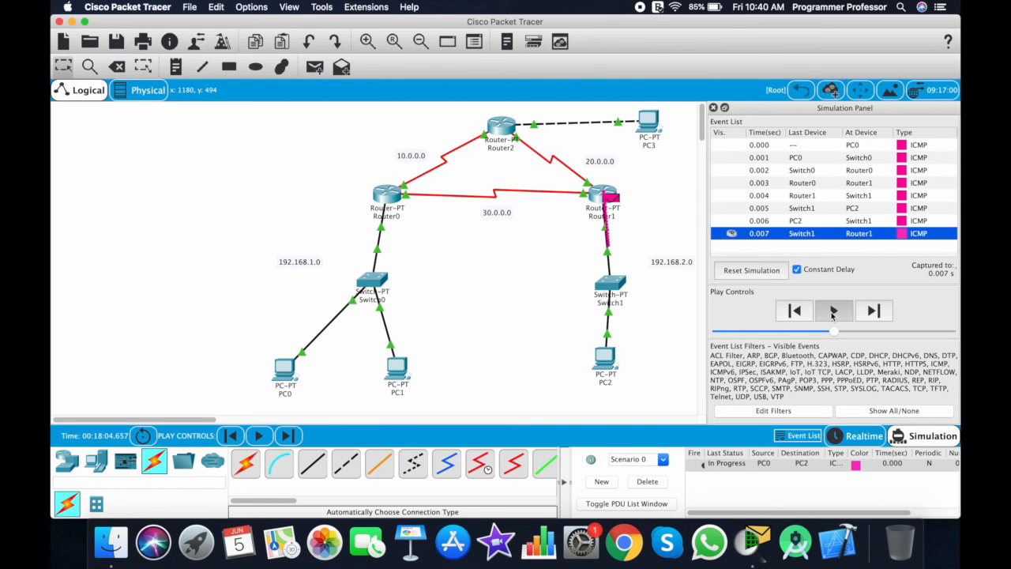
{"action": "left_click", "coordinate": [832, 313]}
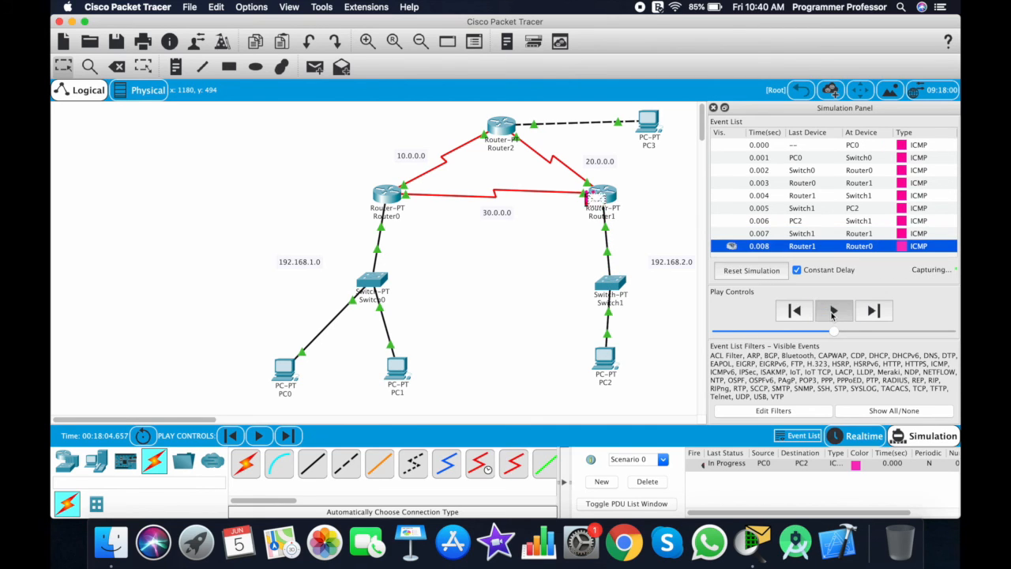
{"action": "left_click", "coordinate": [832, 313]}
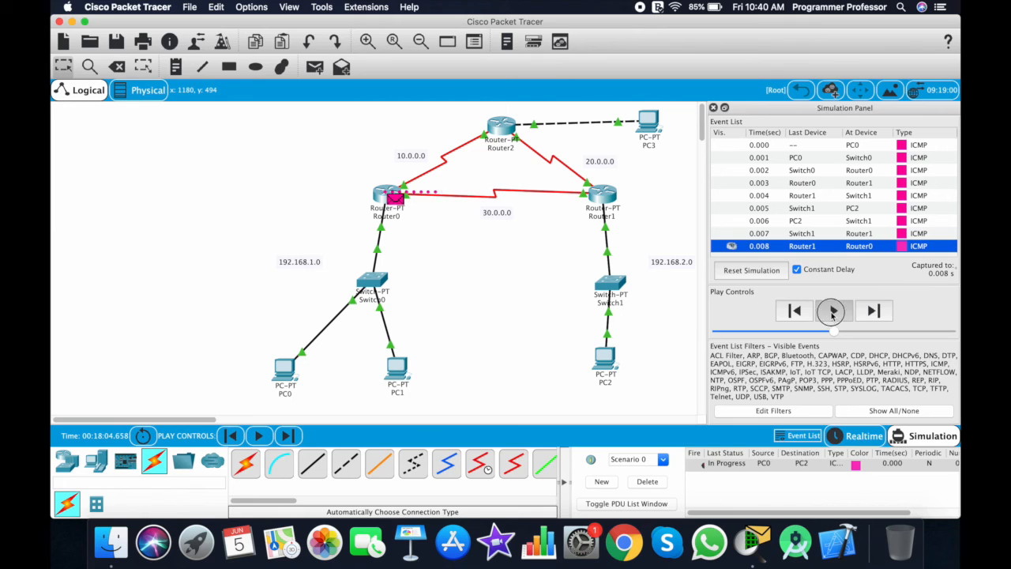
{"action": "left_click", "coordinate": [832, 313]}
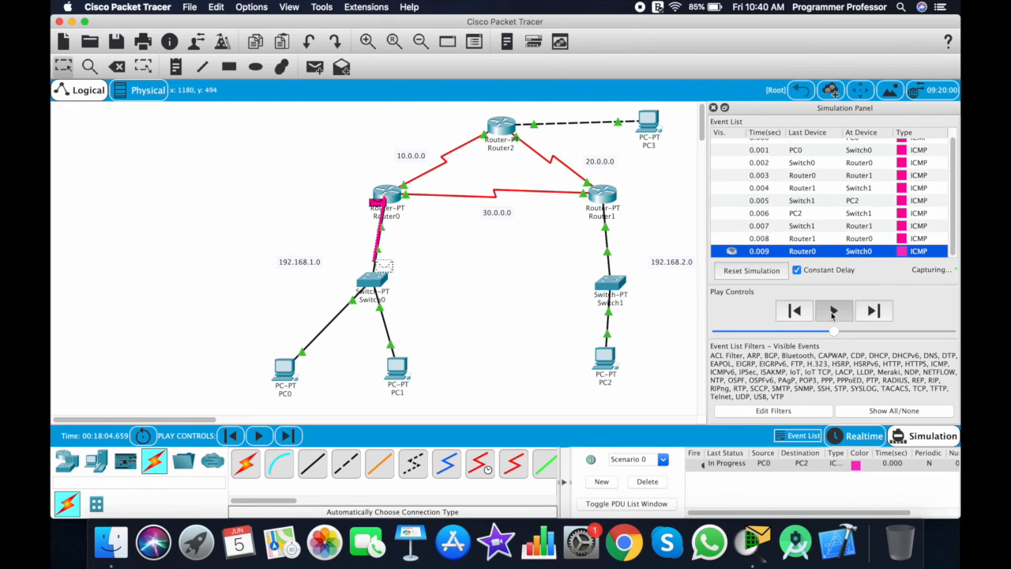
{"action": "left_click", "coordinate": [832, 313]}
{"action": "left_click", "coordinate": [832, 313]}
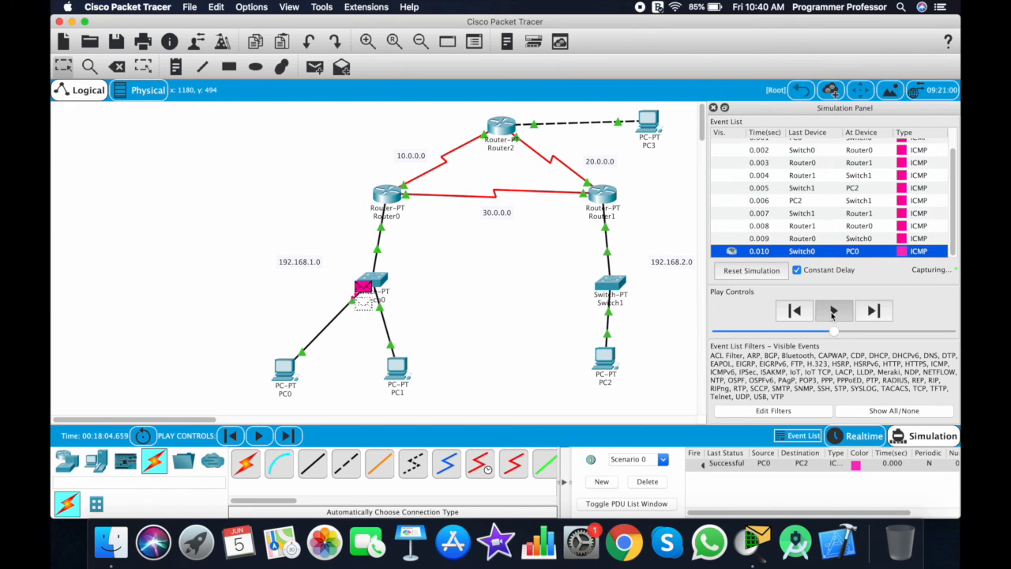
{"action": "left_click", "coordinate": [832, 313]}
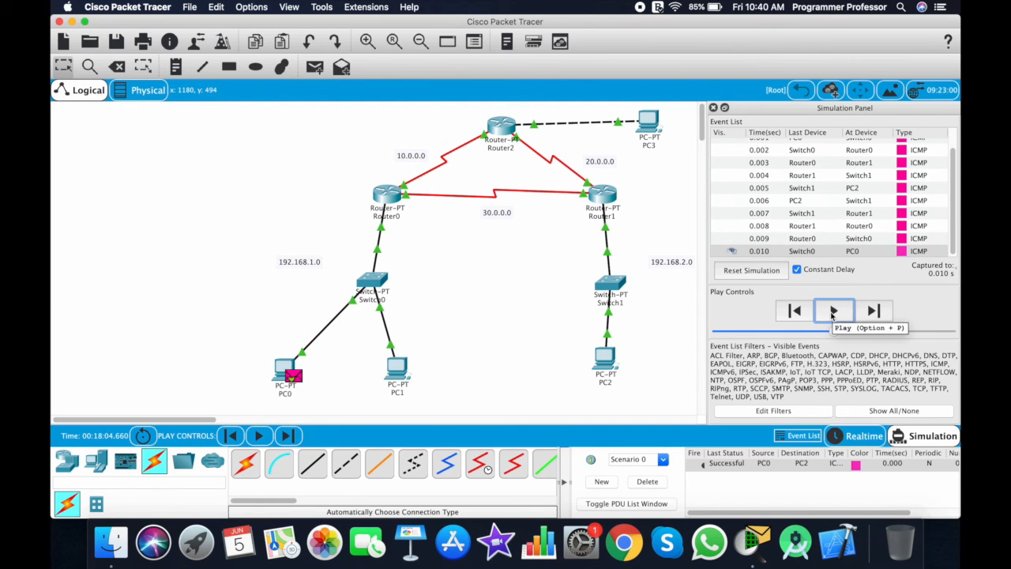
{"action": "left_click", "coordinate": [712, 107]}
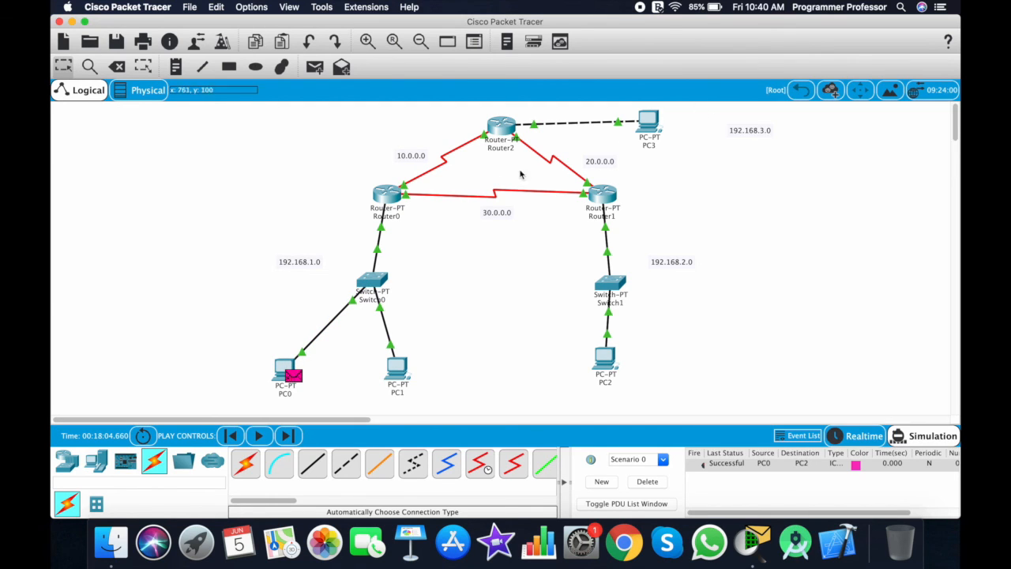
- Turn off the Serial3/0 port on Router0 to take down the 30.0.0.0 link to Router1, and close the router's configuration window
{"action": "left_click", "coordinate": [387, 197]}
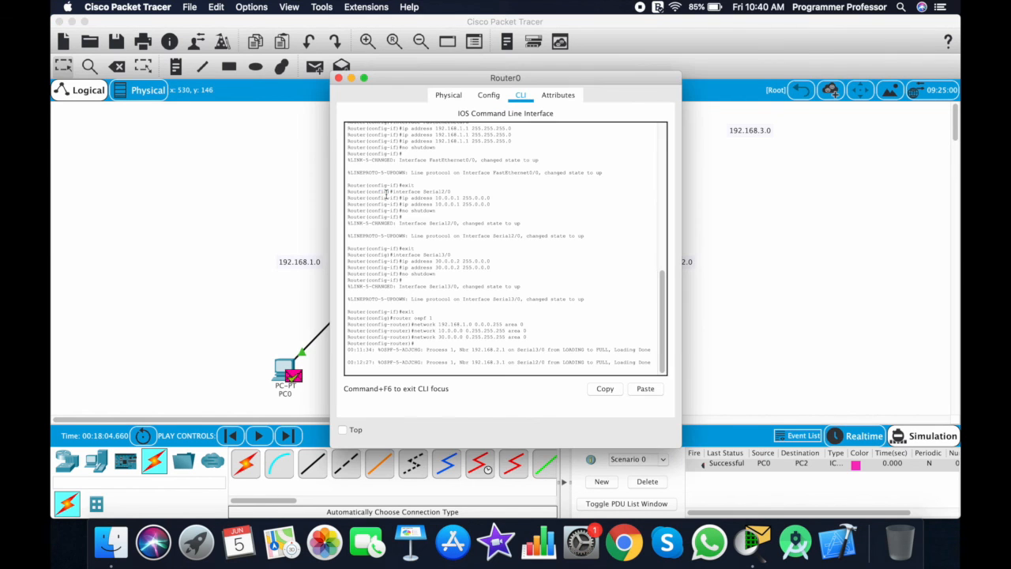
{"action": "left_click", "coordinate": [488, 101]}
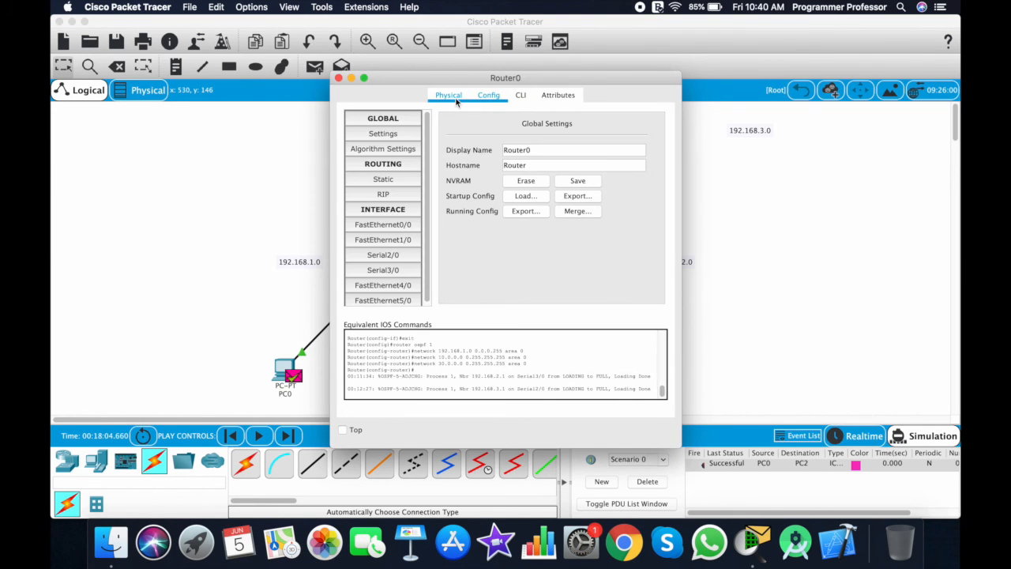
{"action": "left_click", "coordinate": [456, 100]}
{"action": "left_click", "coordinate": [490, 97]}
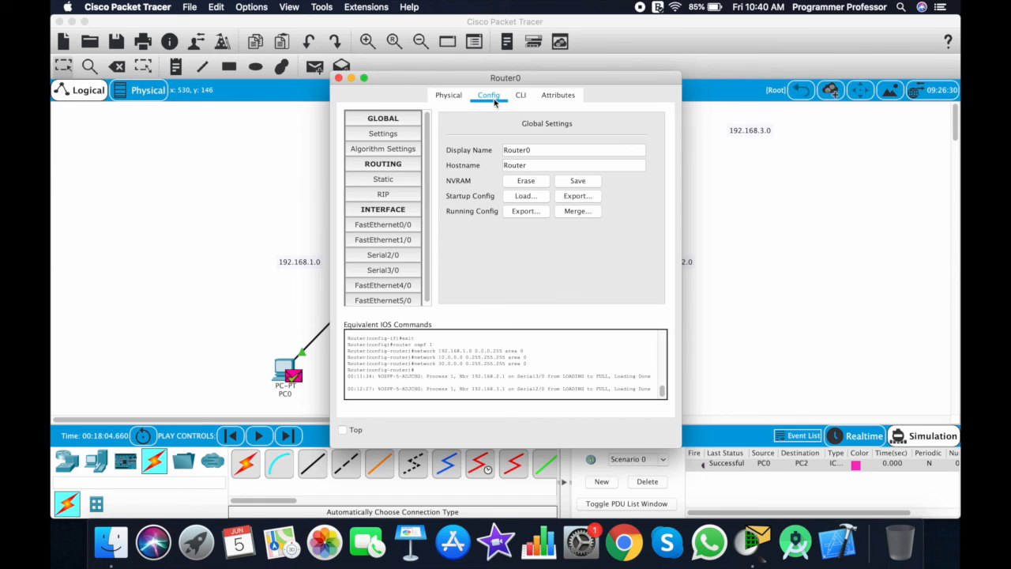
{"action": "left_click", "coordinate": [409, 256]}
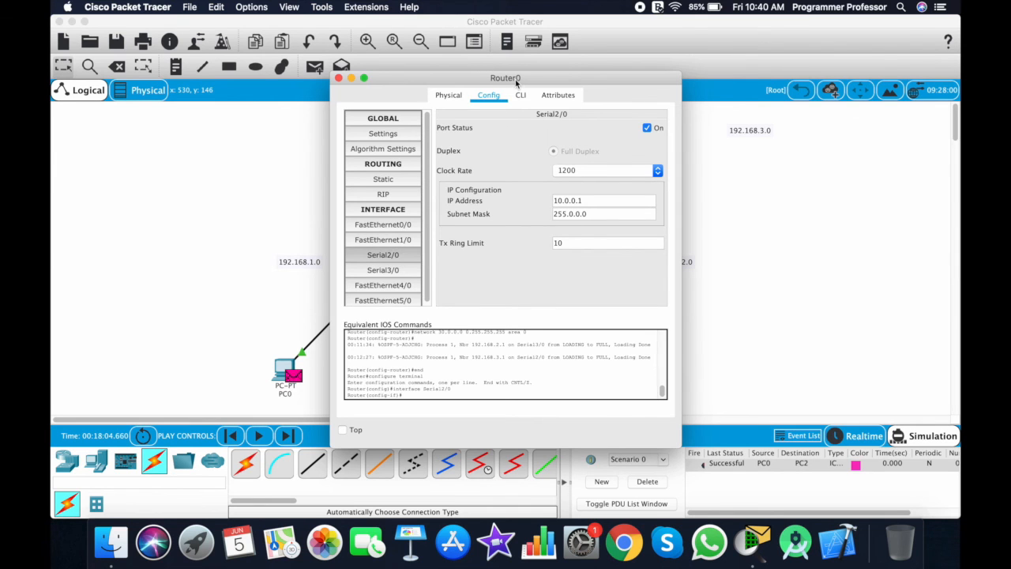
{"action": "left_click_drag", "start_coordinate": [515, 80], "coordinate": [782, 154]}
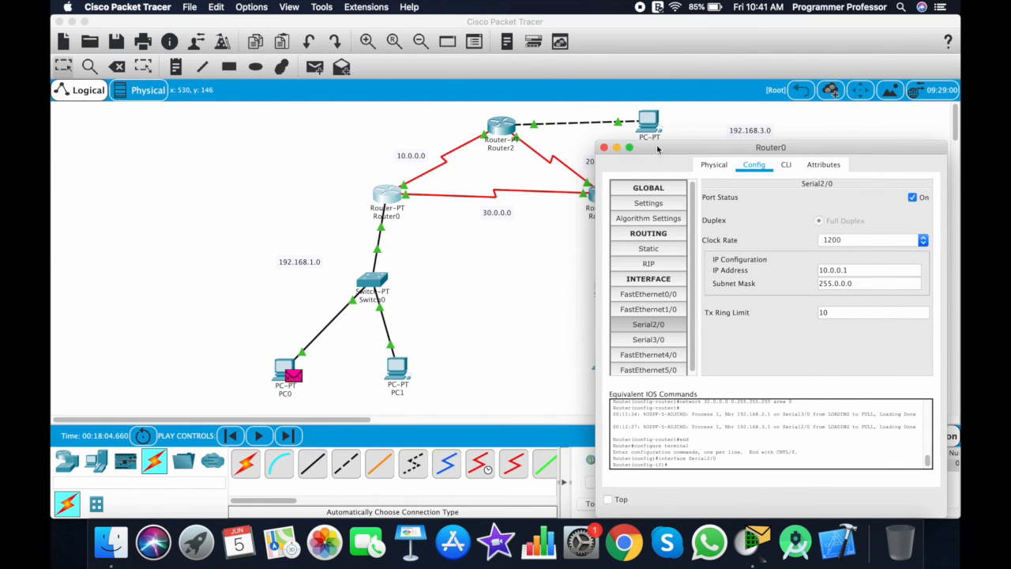
{"action": "left_click", "coordinate": [648, 339]}
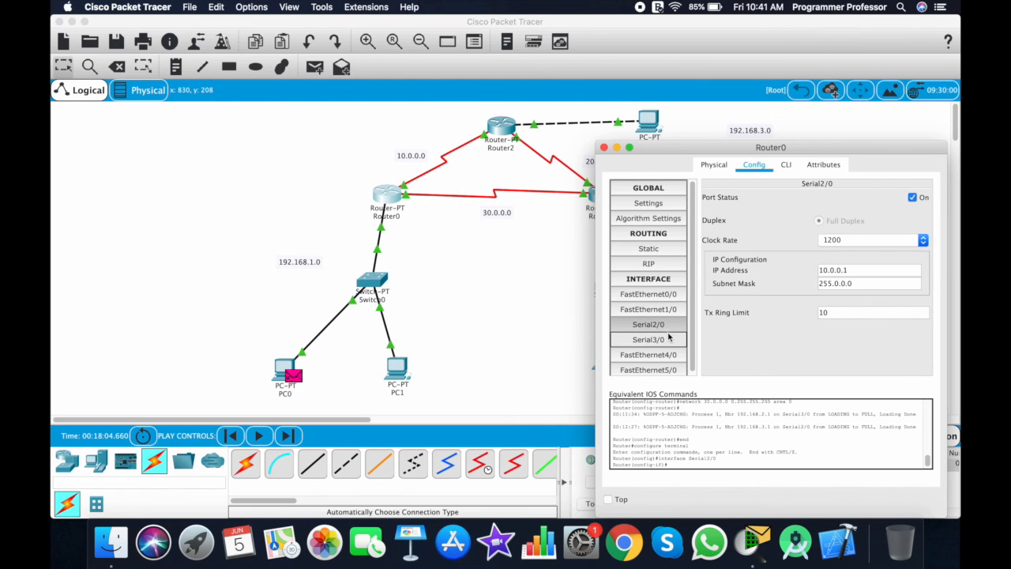
{"action": "left_click", "coordinate": [914, 198]}
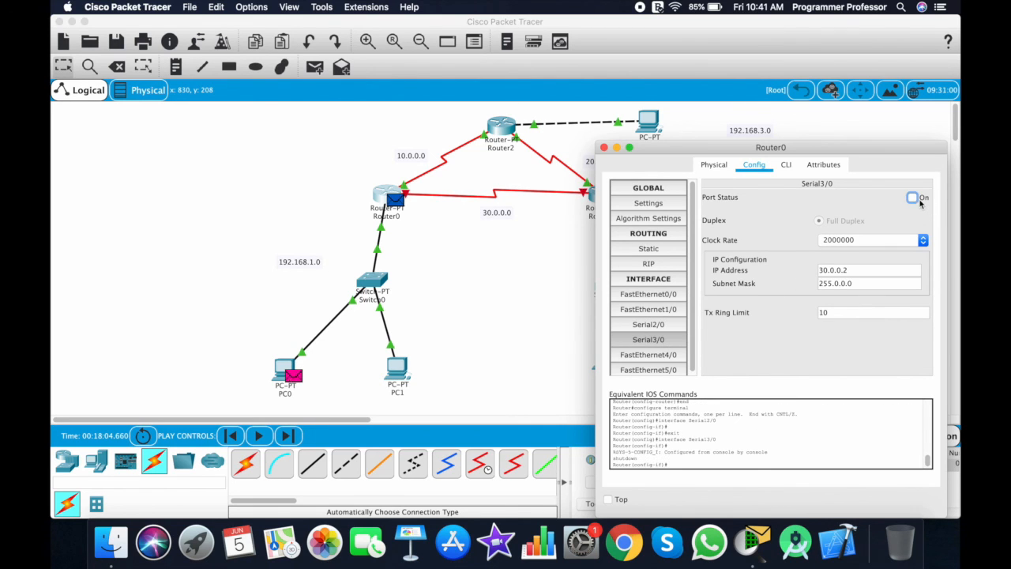
{"action": "left_click", "coordinate": [605, 148]}
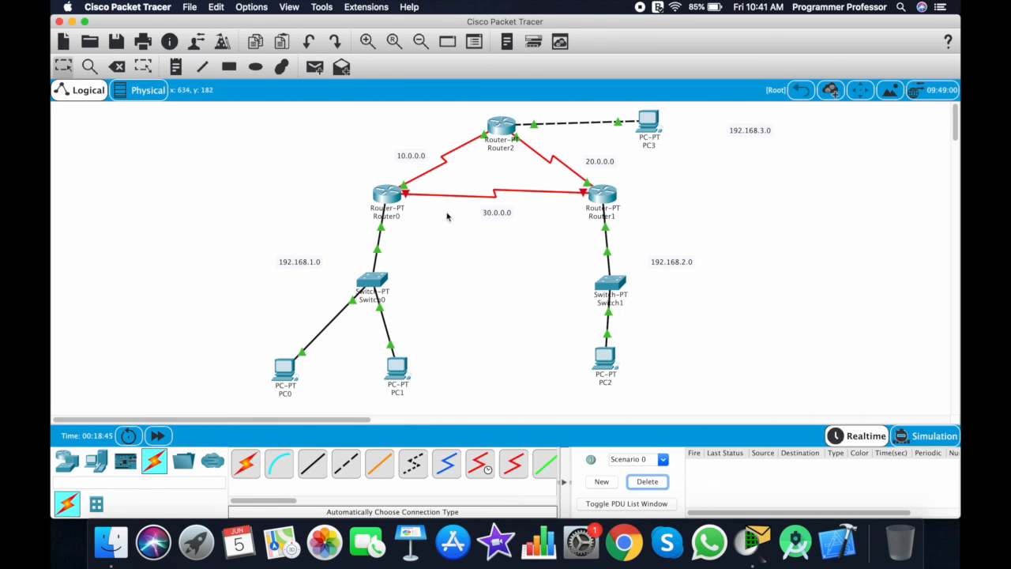
- Send a simple PDU from PC0 to PC2 with the direct Router0–Router1 link down
{"action": "left_click", "coordinate": [314, 68]}
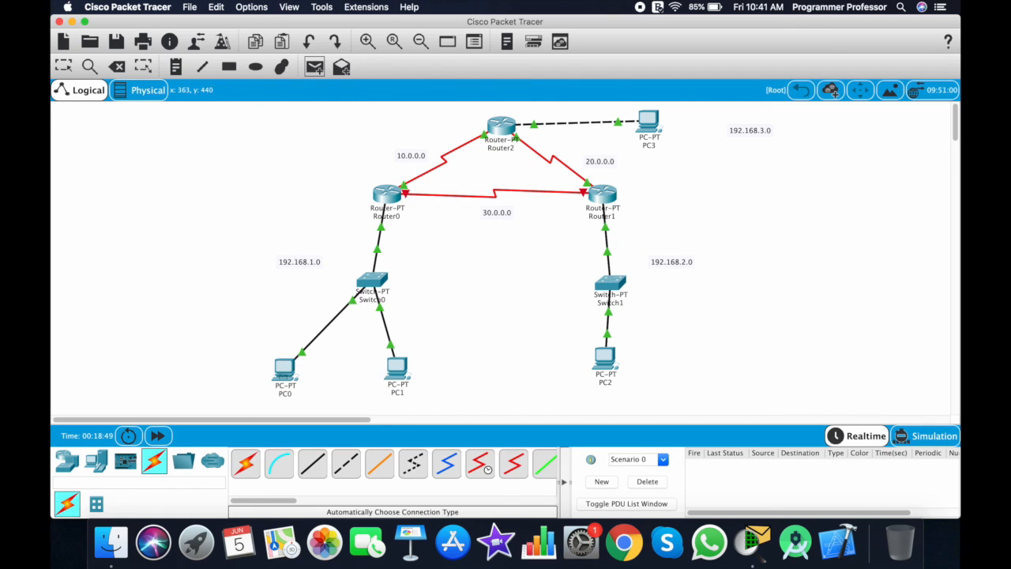
{"action": "left_click", "coordinate": [283, 368]}
{"action": "left_click", "coordinate": [606, 360]}
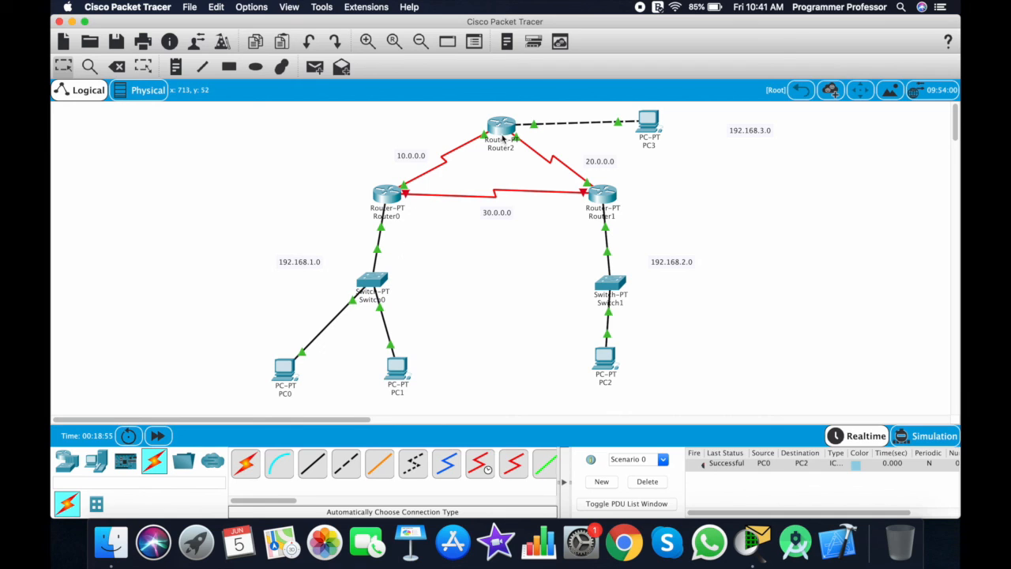
- Switch to simulation mode and play the ICMP packet from PC0 hop by hop until it reaches PC2
{"action": "mouse_move", "coordinate": [582, 186]}
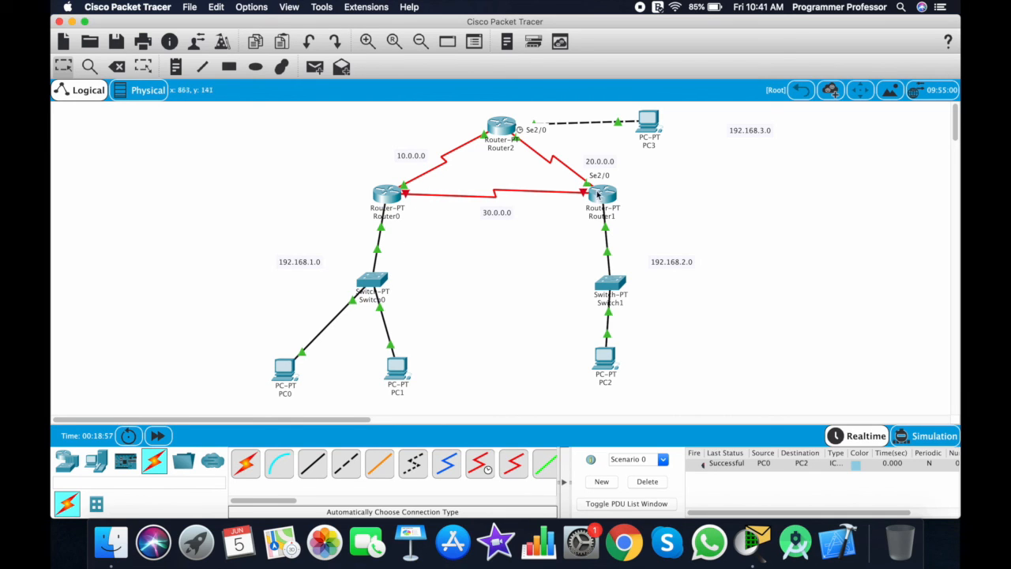
{"action": "left_click", "coordinate": [912, 445]}
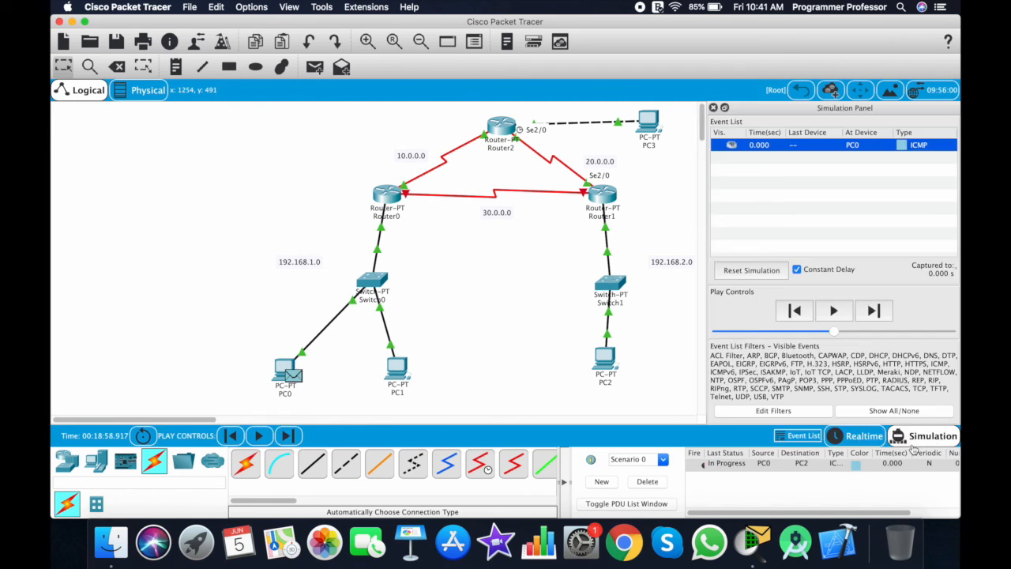
{"action": "left_click", "coordinate": [833, 312]}
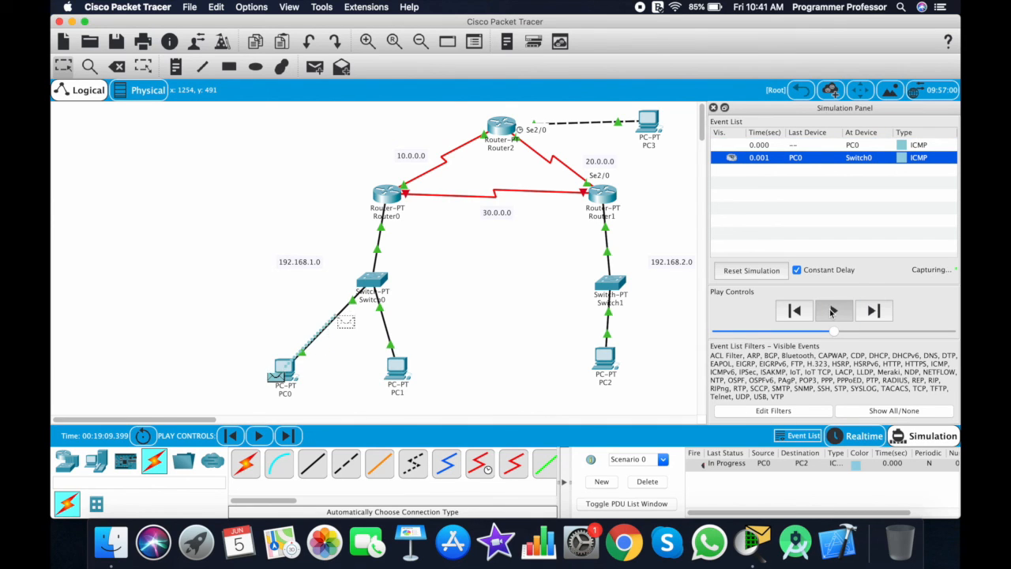
{"action": "left_click", "coordinate": [831, 312]}
{"action": "left_click", "coordinate": [832, 312]}
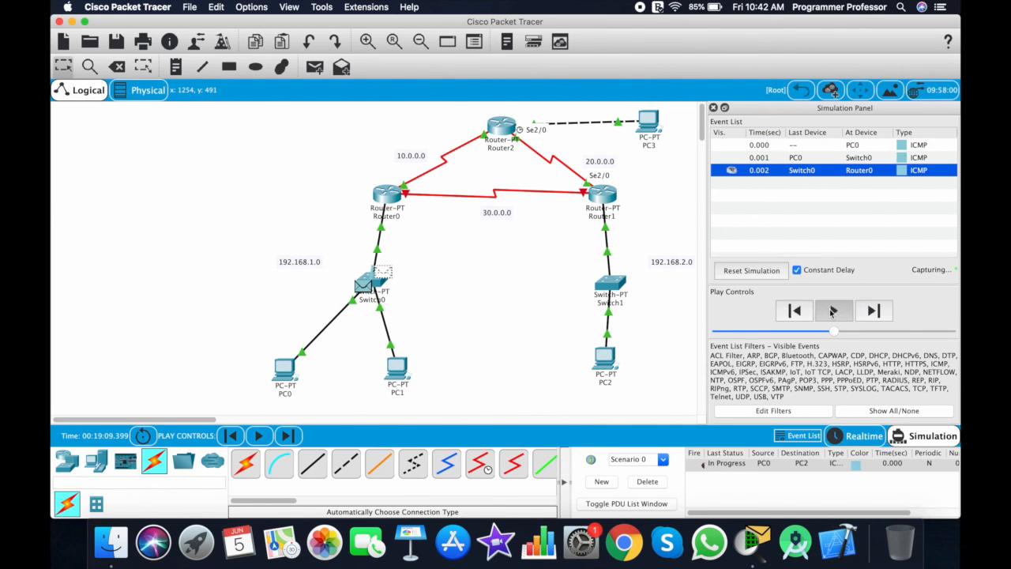
{"action": "left_click", "coordinate": [833, 312]}
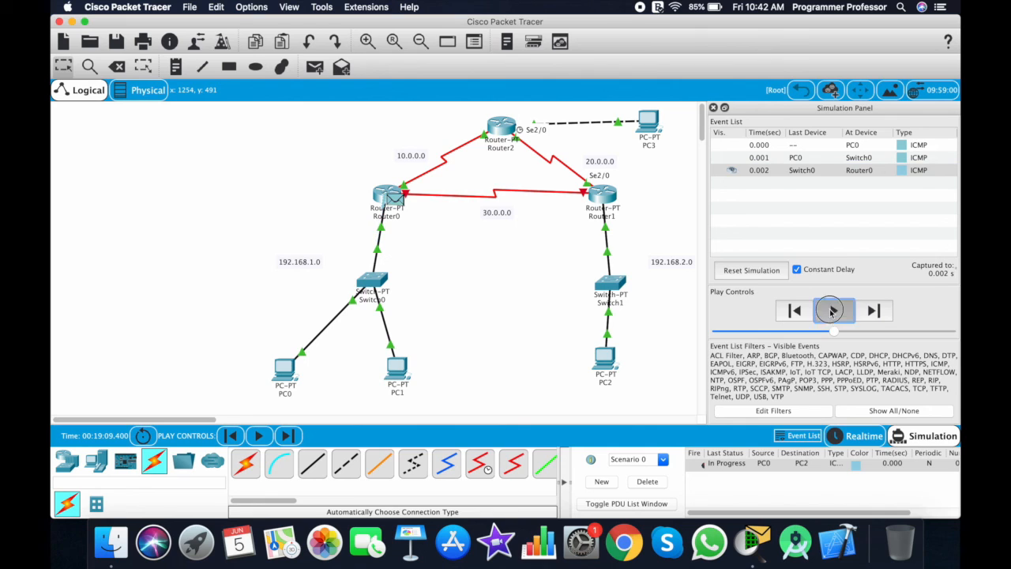
{"action": "left_click", "coordinate": [832, 312]}
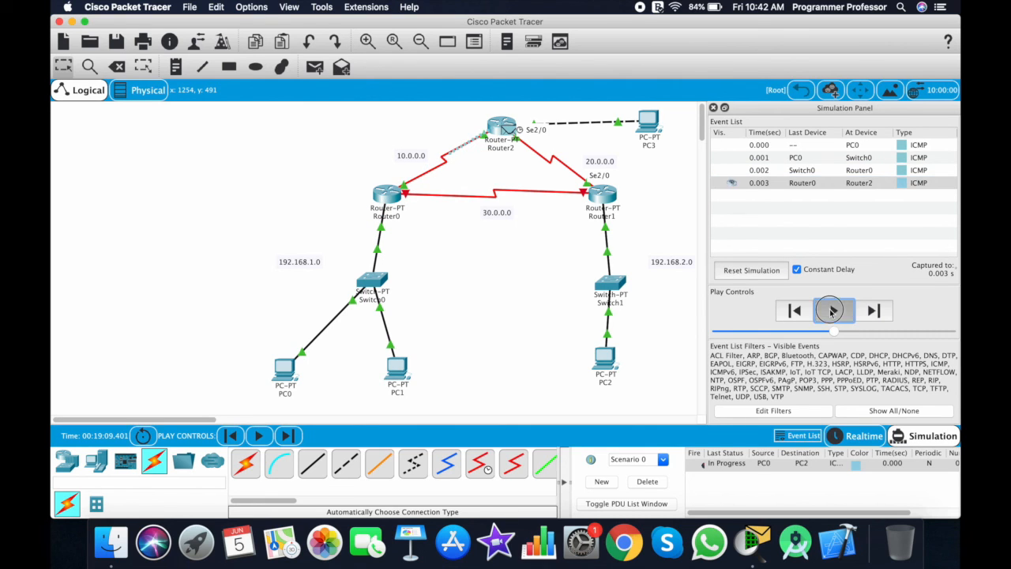
{"action": "left_click", "coordinate": [833, 312]}
{"action": "left_click", "coordinate": [833, 312]}
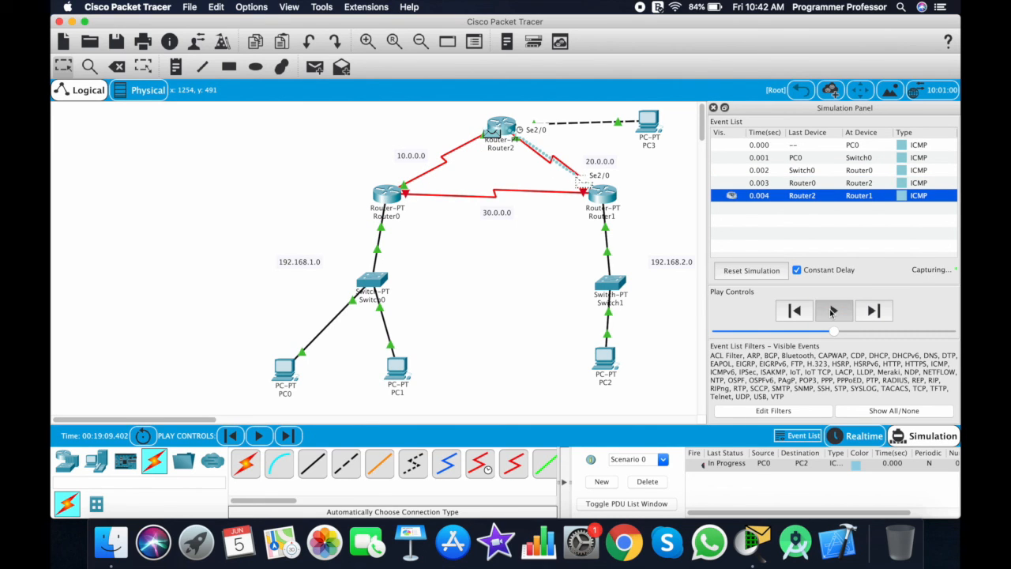
{"action": "left_click", "coordinate": [833, 312]}
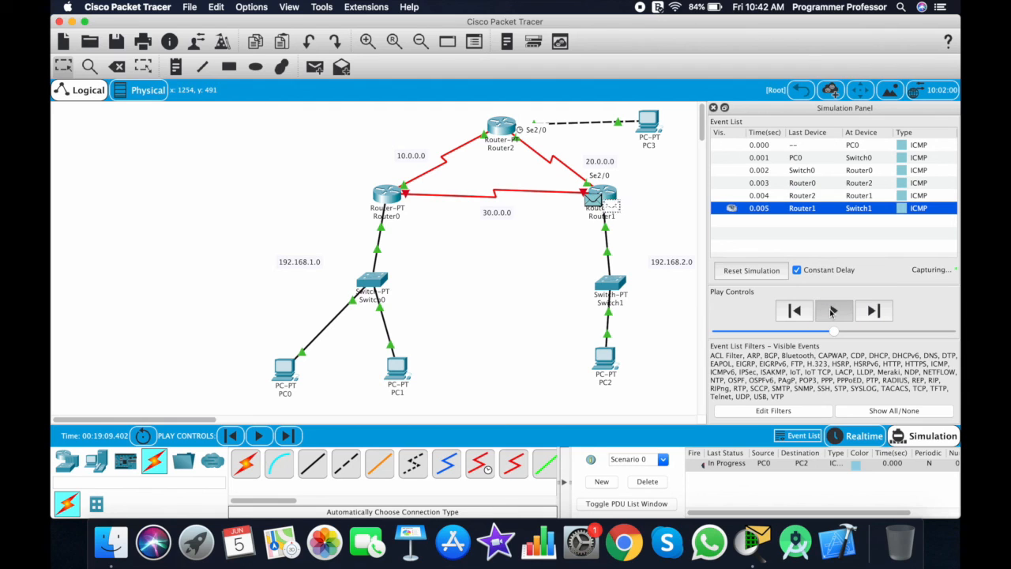
{"action": "left_click", "coordinate": [833, 312]}
{"action": "left_click", "coordinate": [832, 312]}
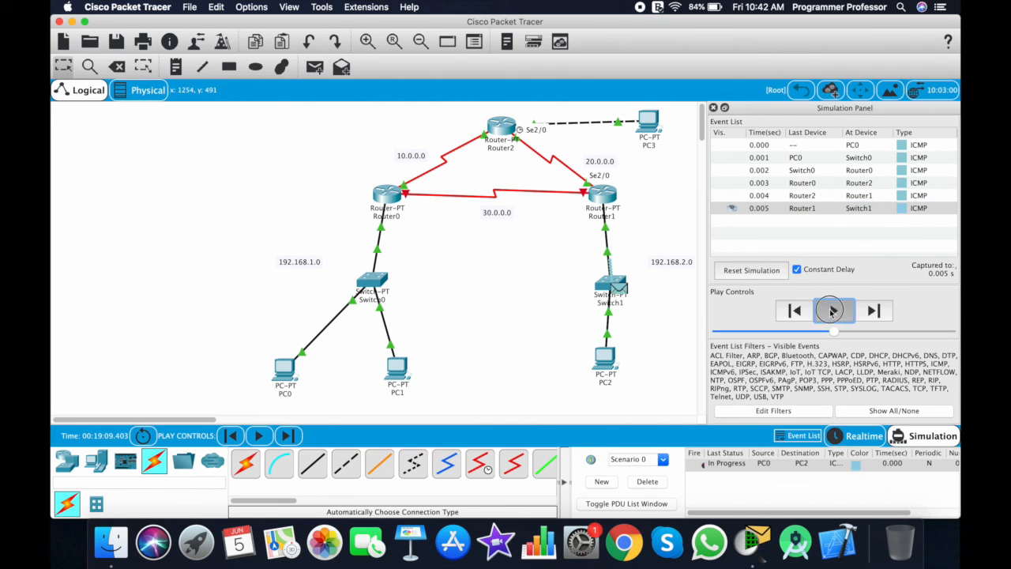
{"action": "left_click", "coordinate": [832, 312]}
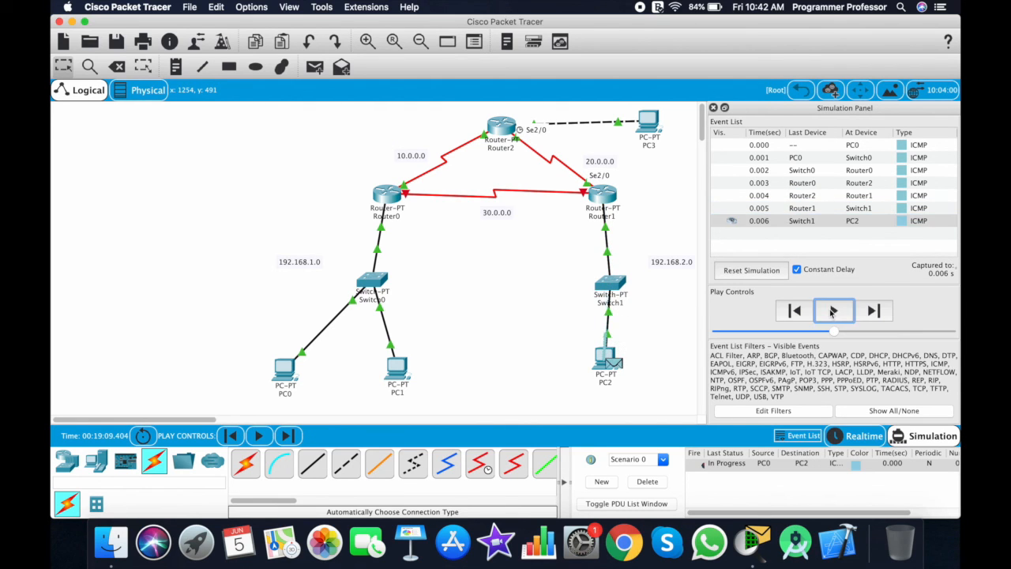
- Play the ICMP reply hop by hop from PC2 back to PC0, and close the simulation event list
{"action": "left_click", "coordinate": [832, 312]}
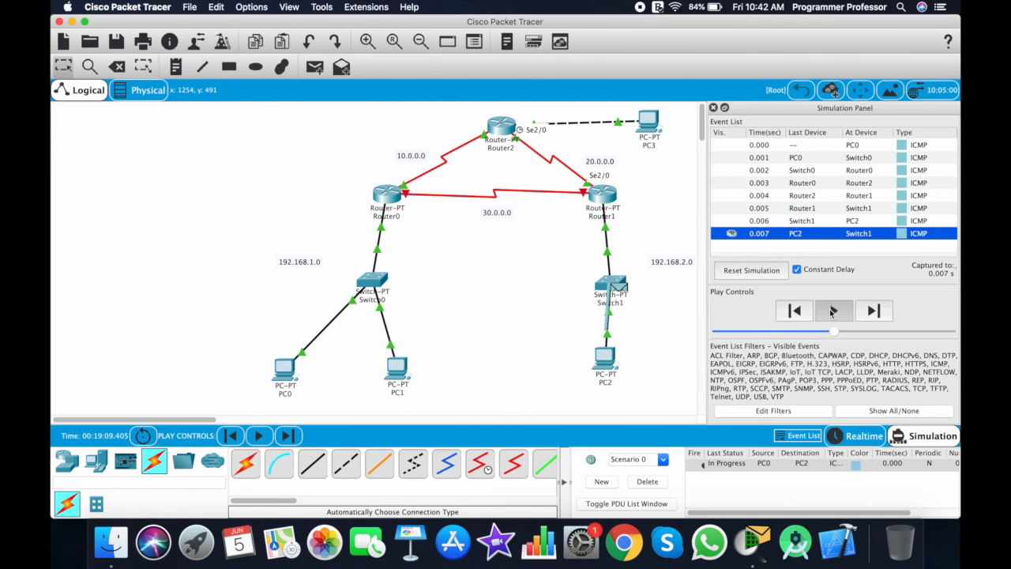
{"action": "left_click", "coordinate": [833, 312]}
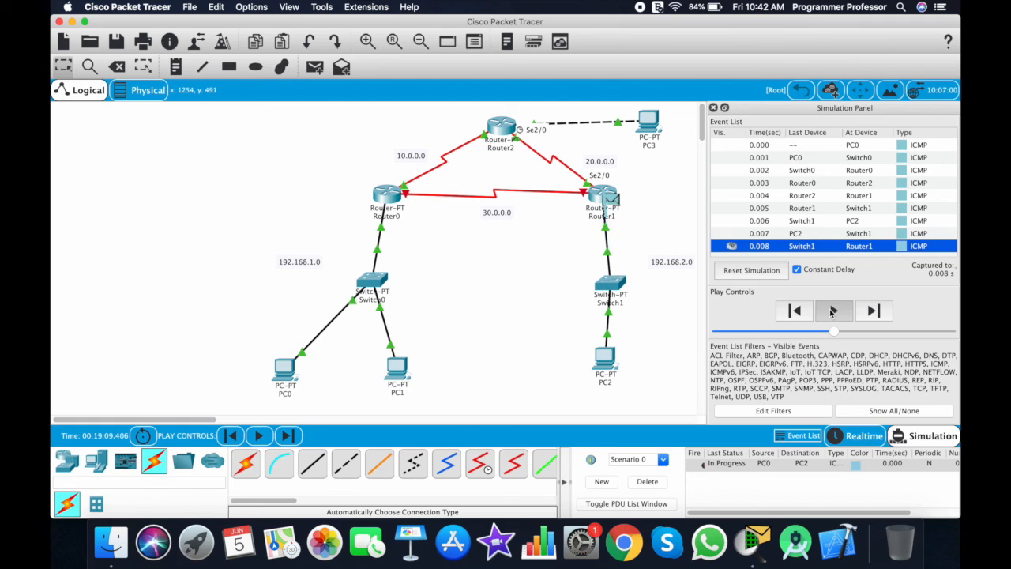
{"action": "left_click", "coordinate": [833, 312]}
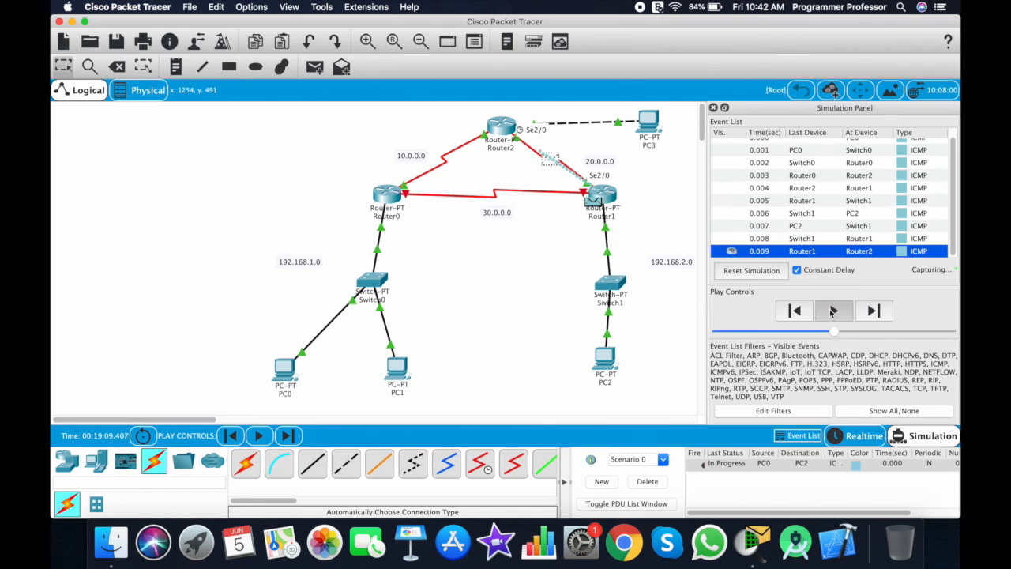
{"action": "left_click", "coordinate": [833, 312]}
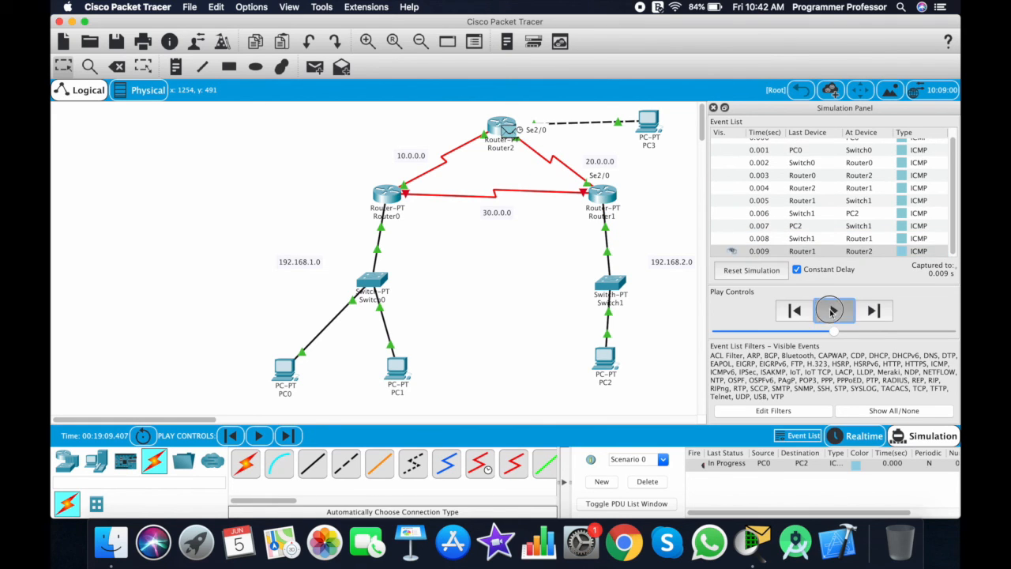
{"action": "left_click", "coordinate": [832, 312]}
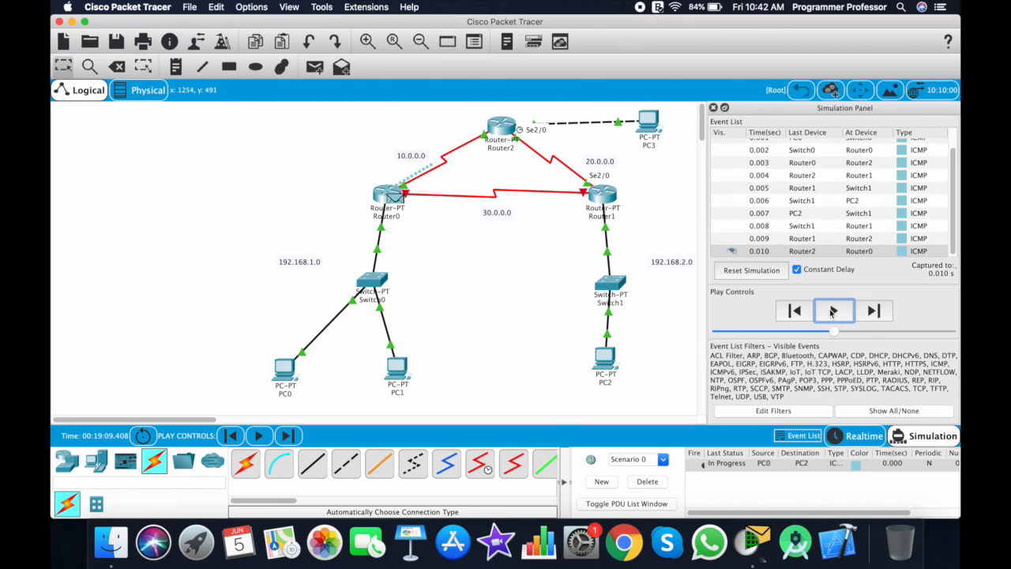
{"action": "left_click", "coordinate": [833, 312]}
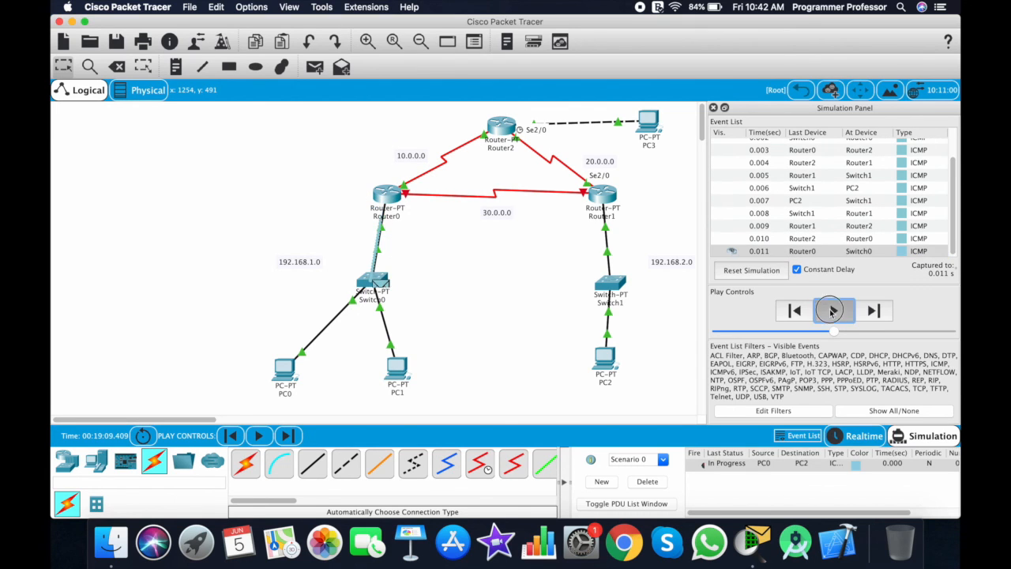
{"action": "left_click", "coordinate": [832, 312]}
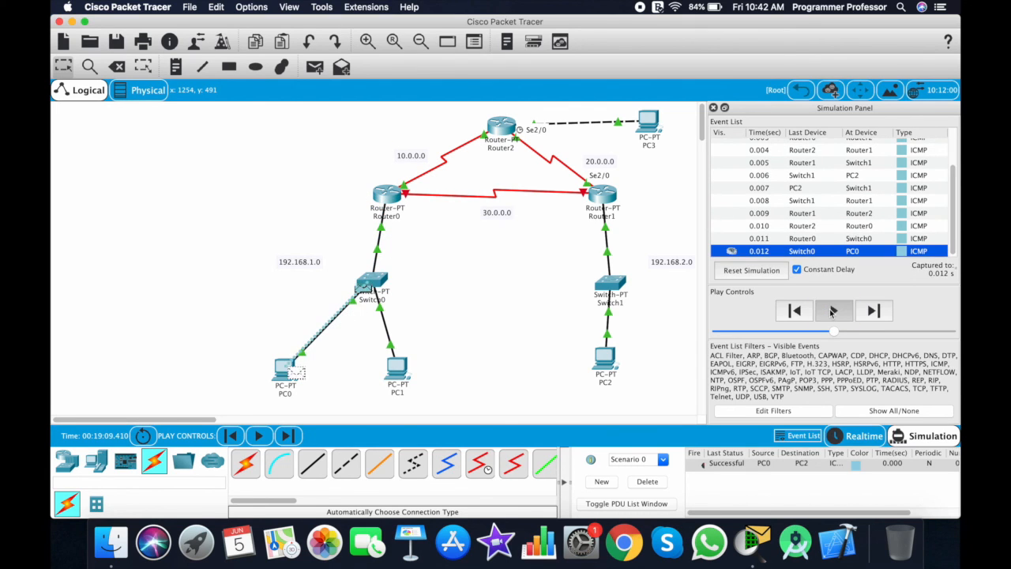
{"action": "left_click", "coordinate": [832, 312]}
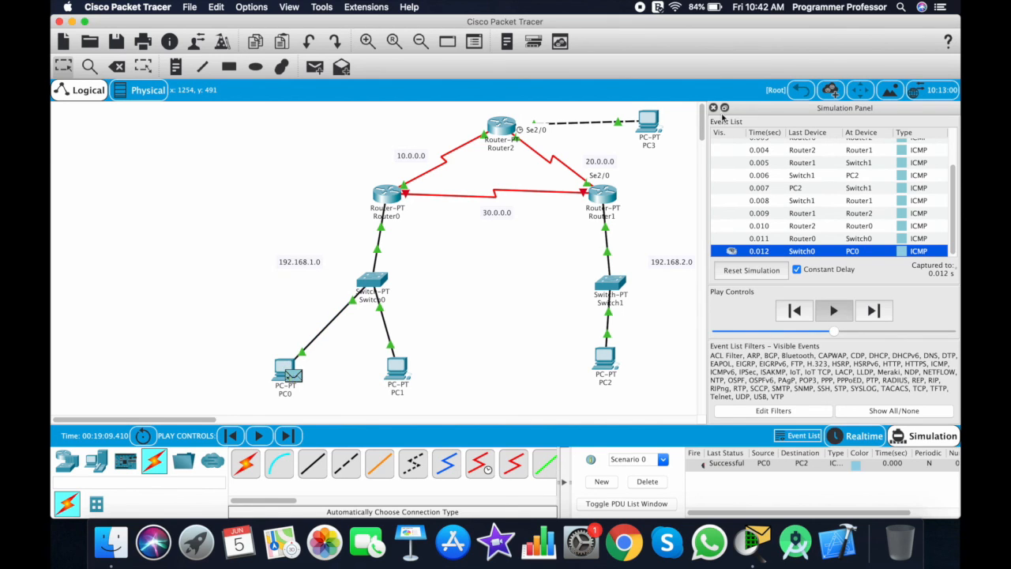
{"action": "left_click", "coordinate": [714, 107]}
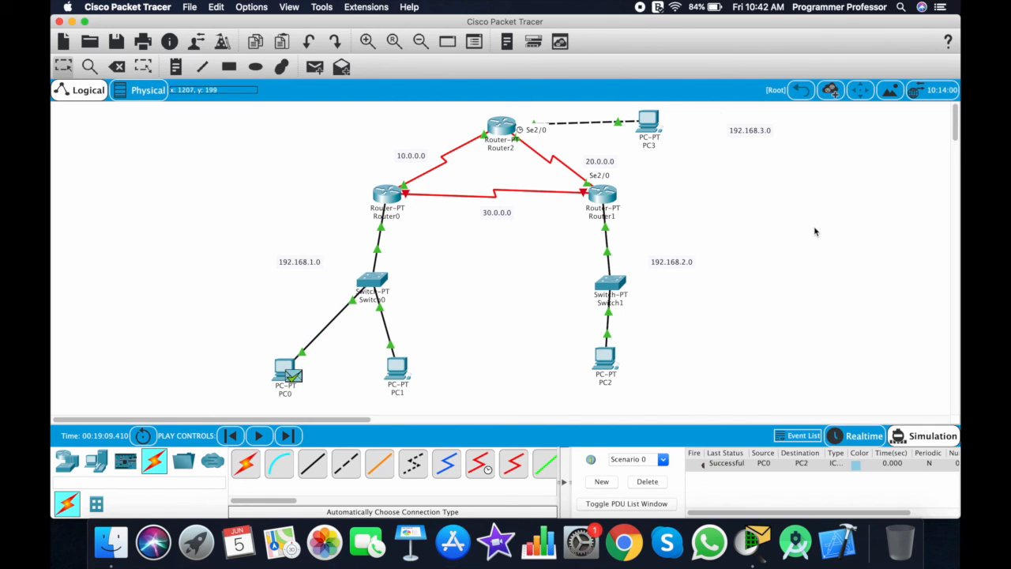